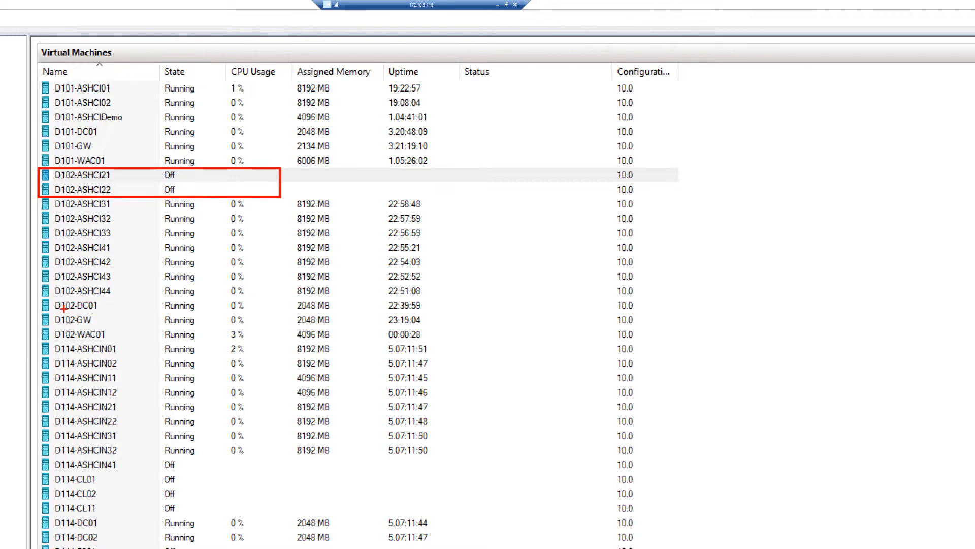
Open the settings of virtual machine D102-ASHCI21.
mouse_move(34, 297)
left_mouse_down()
mouse_move(57, 310)
mouse_move(291, 312)
mouse_move(283, 313)
left_mouse_up()
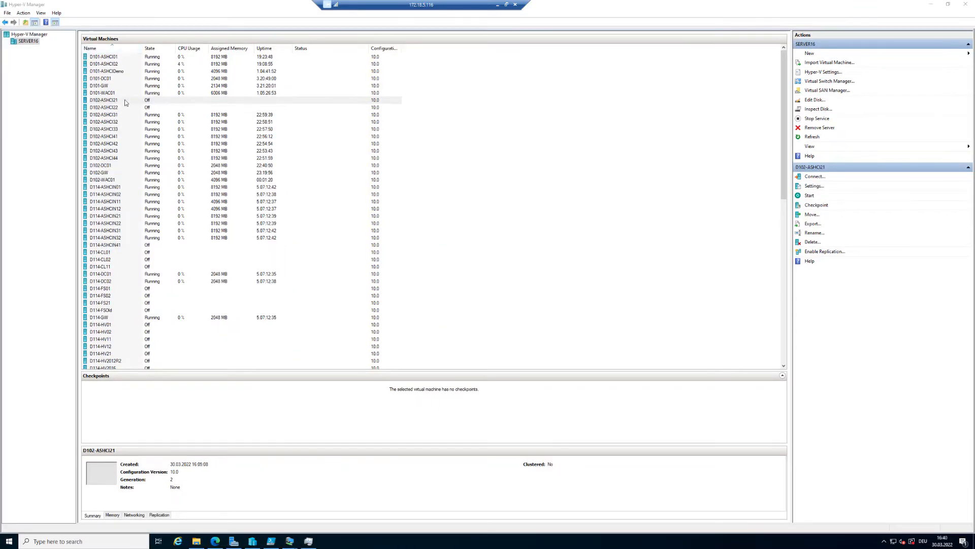
left_click(126, 180)
right_click(125, 101)
right_click(139, 100)
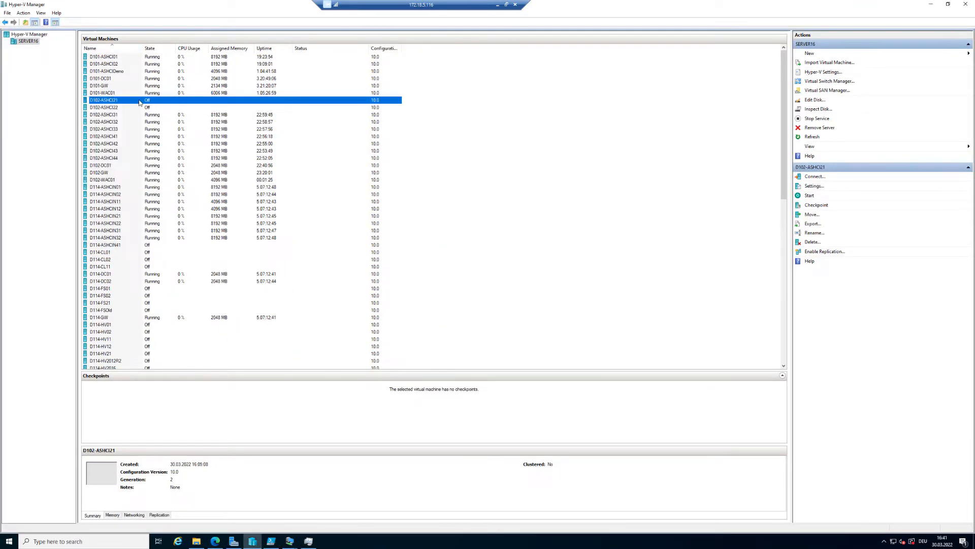
left_click(161, 115)
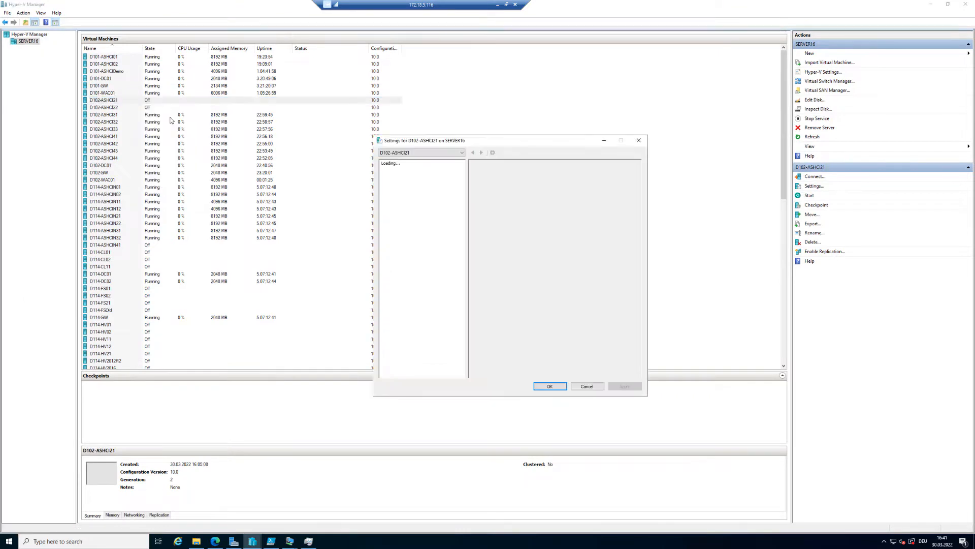
Review the VM's memory, processor, hard drive, network adapter and checkpoint settings.
left_click_drag(480, 141, 188, 87)
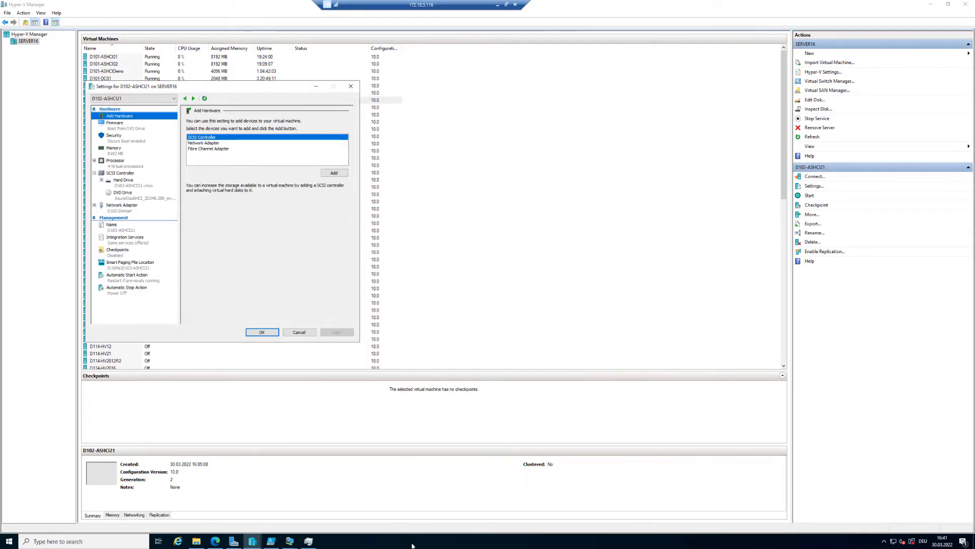
key("ctrl+1")
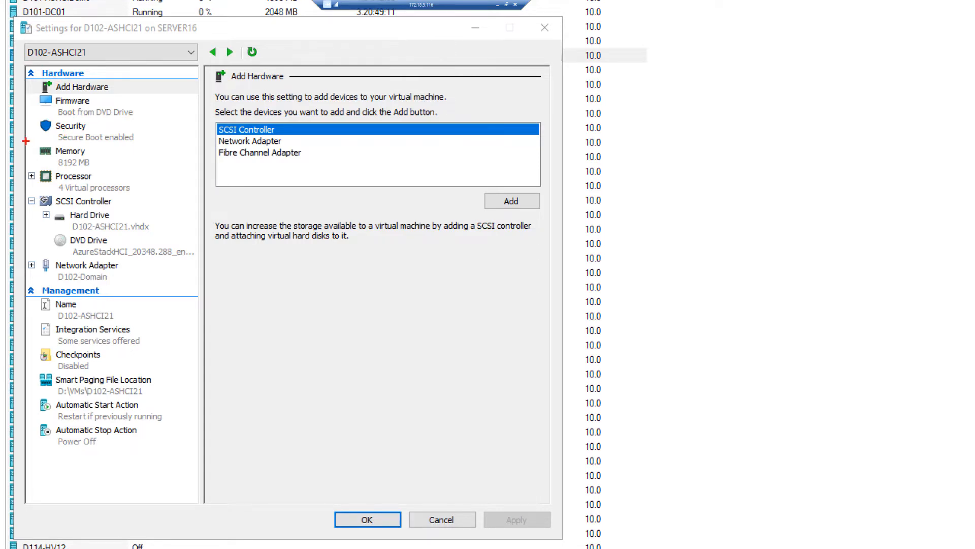
mouse_move(25, 142)
left_mouse_down()
mouse_move(61, 162)
mouse_move(143, 170)
left_mouse_up()
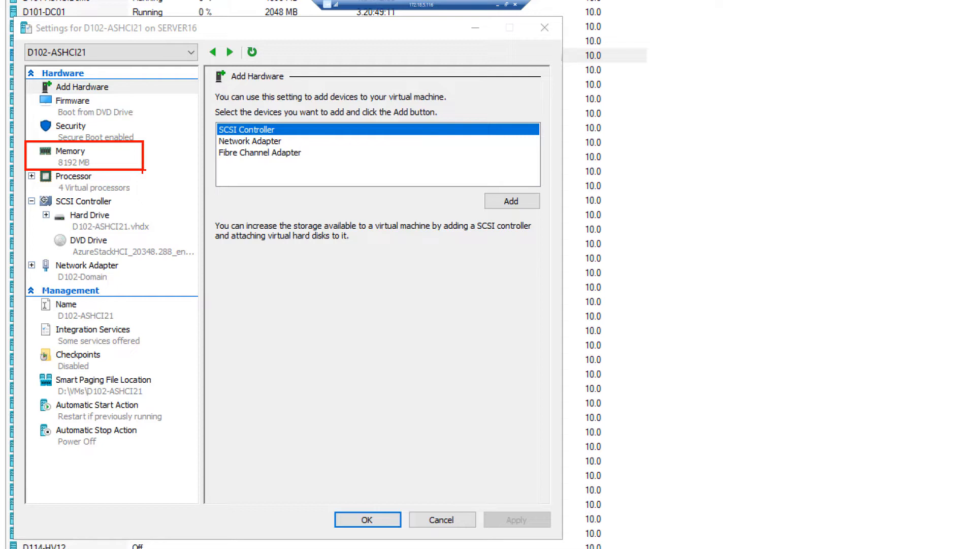
mouse_move(27, 171)
left_mouse_down()
mouse_move(168, 203)
mouse_move(157, 195)
left_mouse_up()
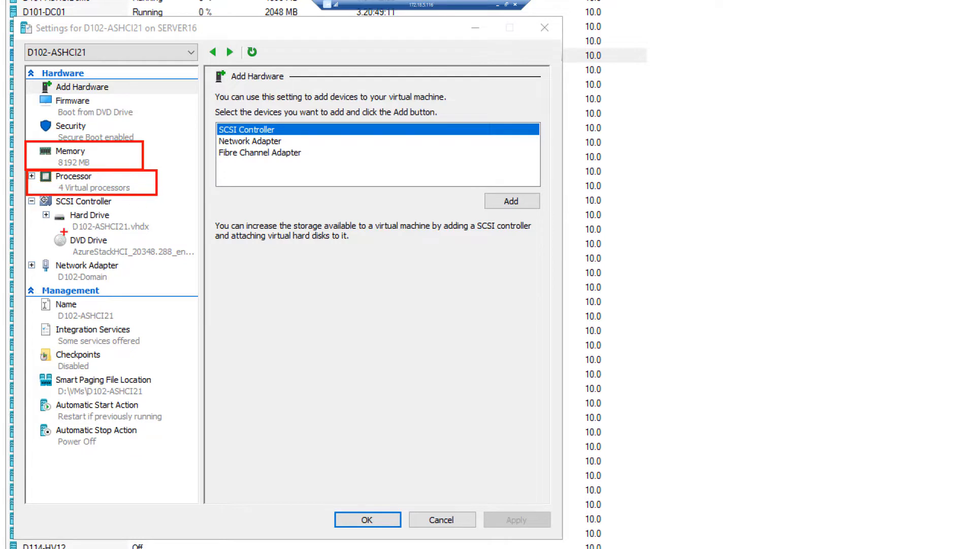
left_click_drag(34, 209, 165, 235)
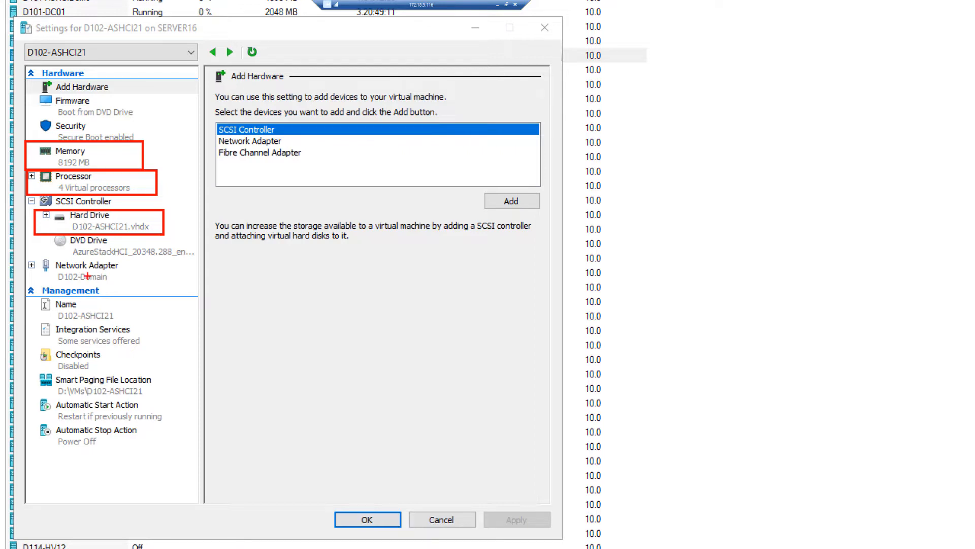
mouse_move(20, 254)
left_mouse_down()
mouse_move(99, 284)
mouse_move(131, 285)
left_mouse_up()
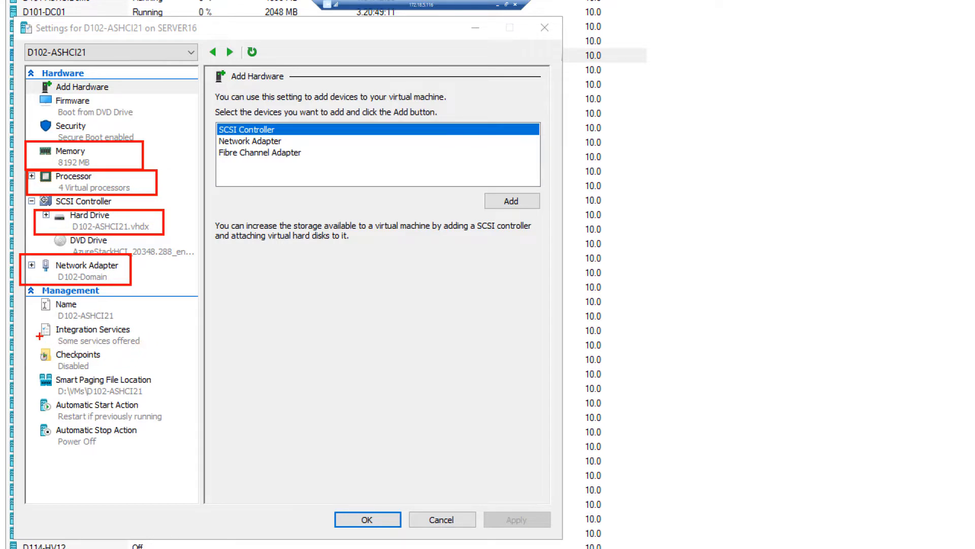
mouse_move(30, 343)
left_mouse_down()
mouse_move(69, 370)
mouse_move(125, 371)
left_mouse_up()
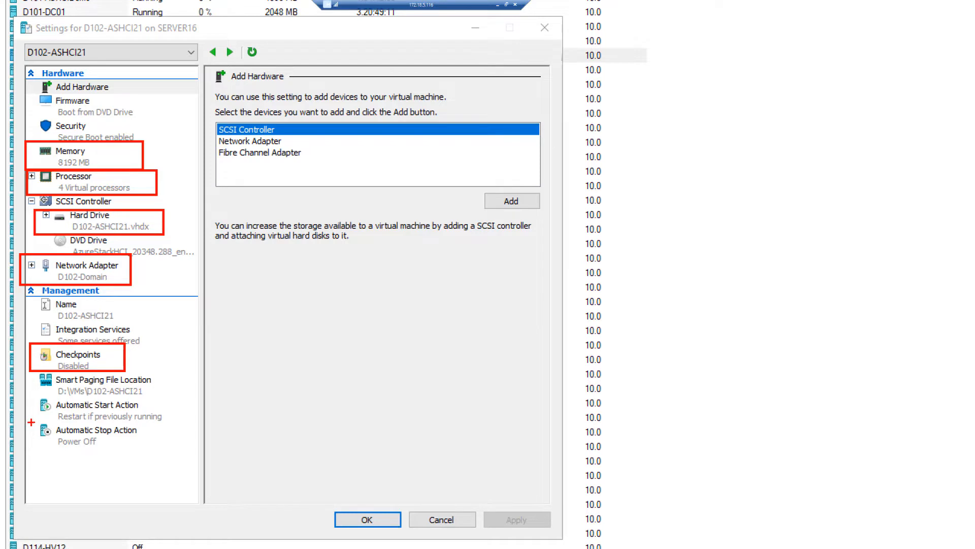
left_click_drag(29, 422, 160, 449)
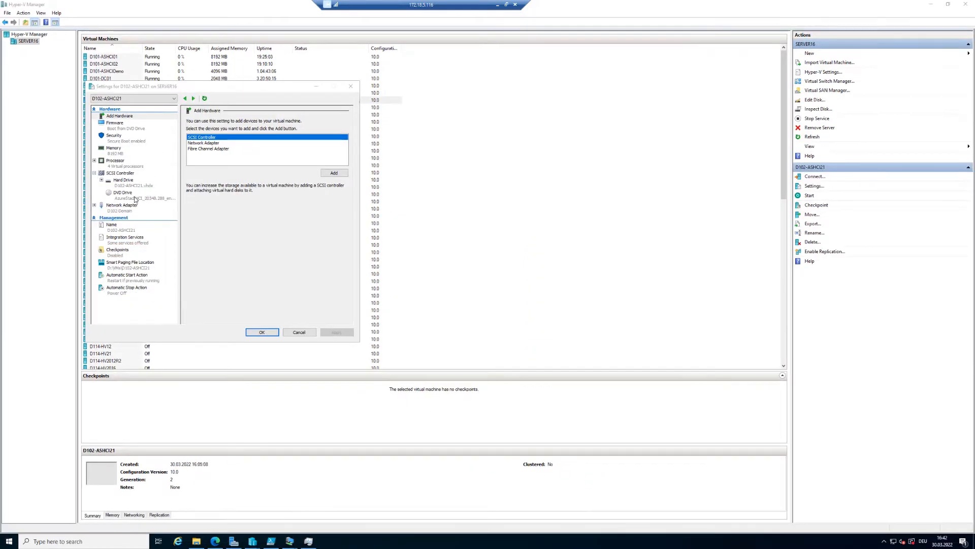
Inspect the DVD drive's image file and close the settings without changes.
left_click(112, 249)
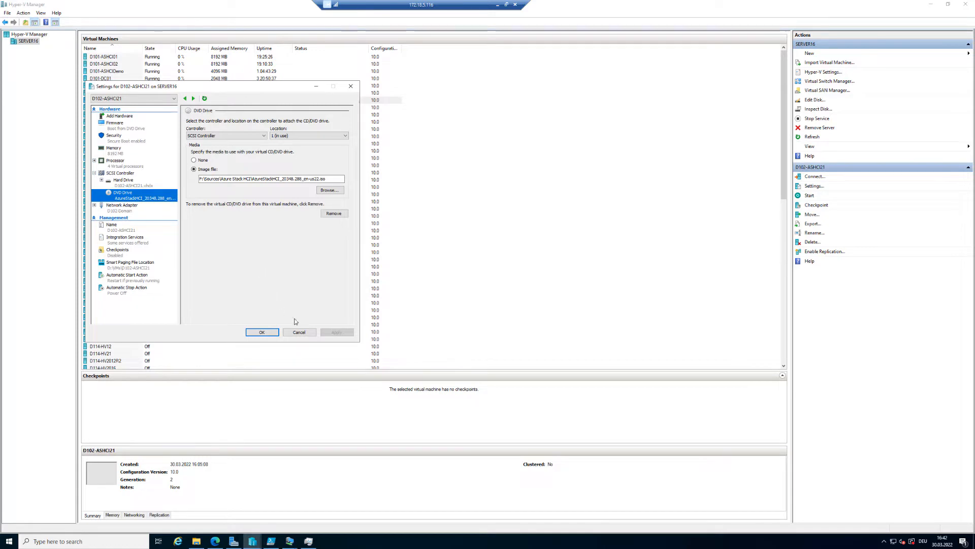
left_click(308, 333)
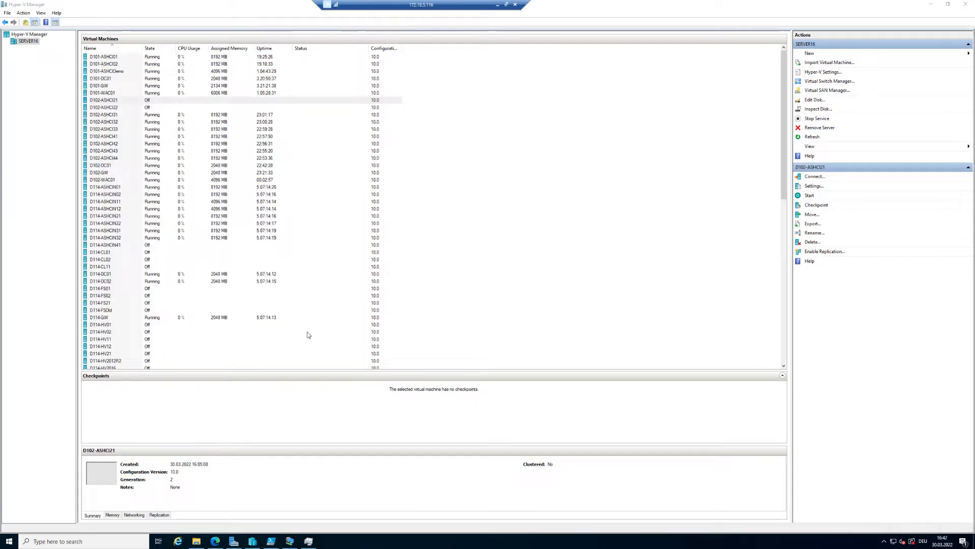
Connect to D102-ASHCI21 and start the virtual machine.
right_click(127, 100)
left_click(151, 108)
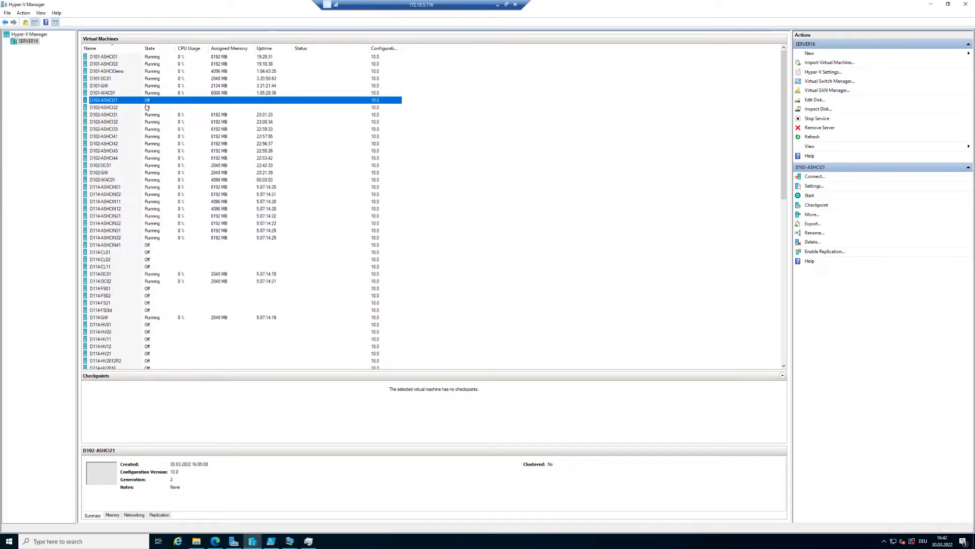
left_click(154, 147)
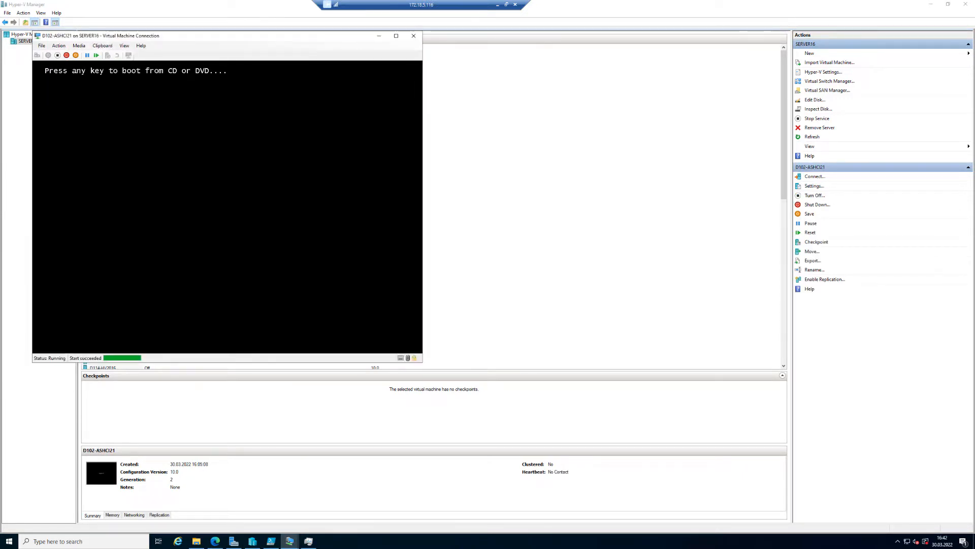
Boot D102-ASHCI21 from the DVD, change the time and currency format, and proceed past the language page.
key("Return")
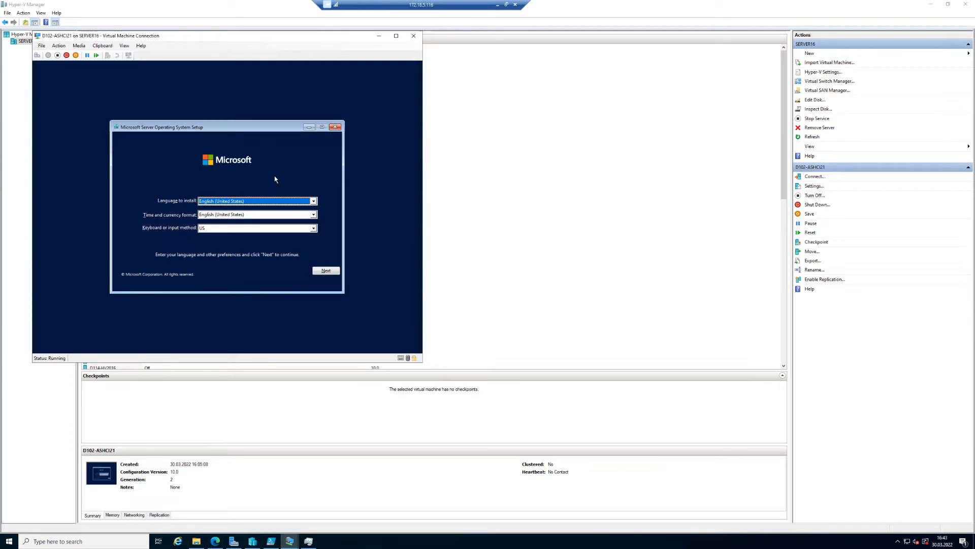
key("Tab")
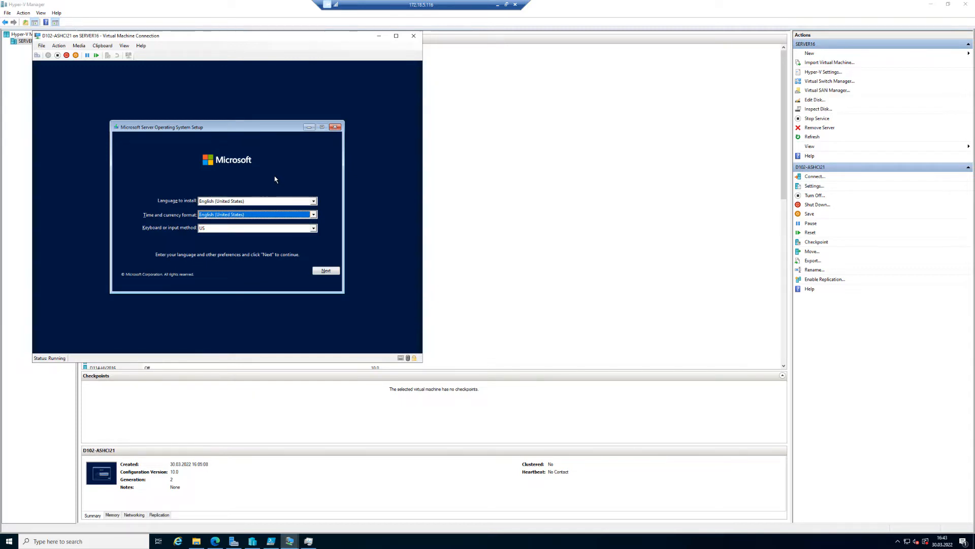
key("g")
key("g")
key("g")
key("g")
left_click(326, 272)
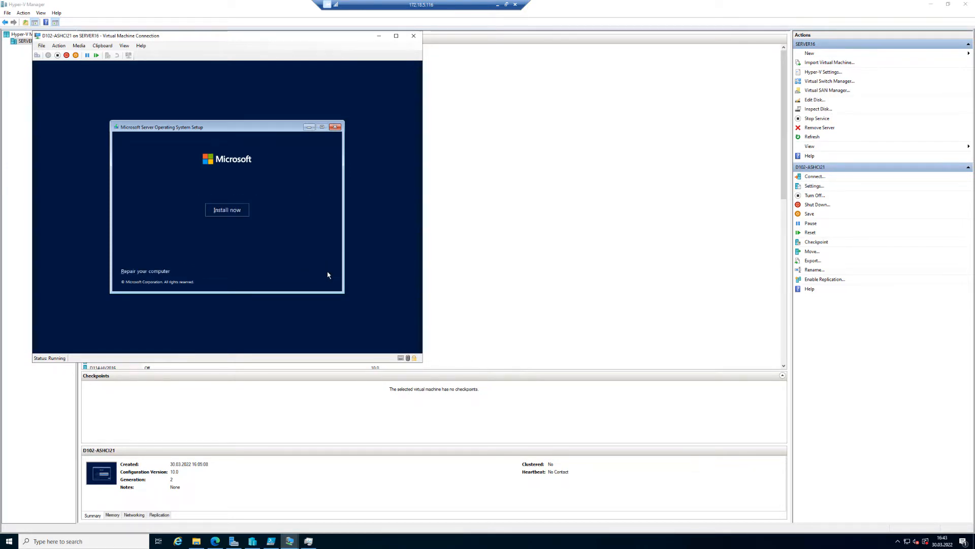
Start the installation and accept the Microsoft Software License Terms.
left_click(231, 215)
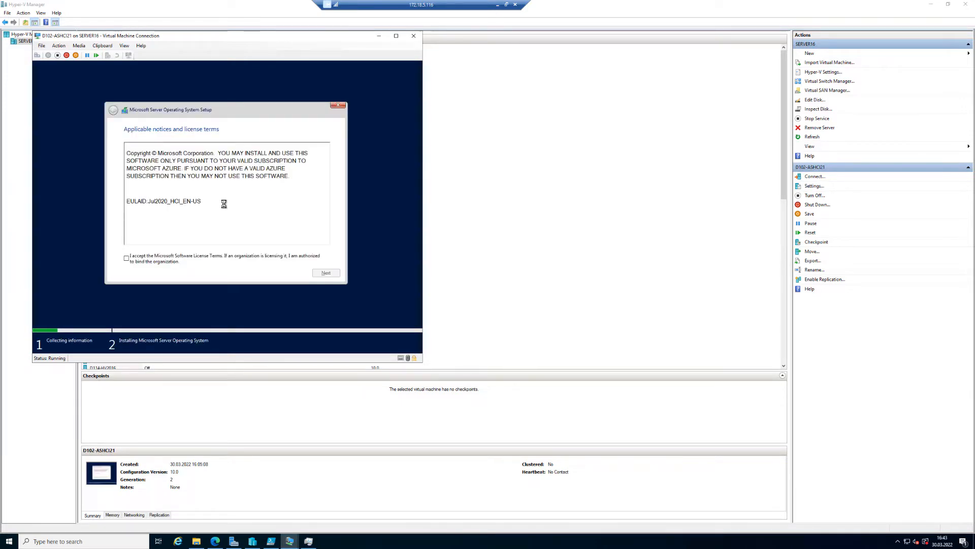
left_click(163, 260)
left_click(327, 274)
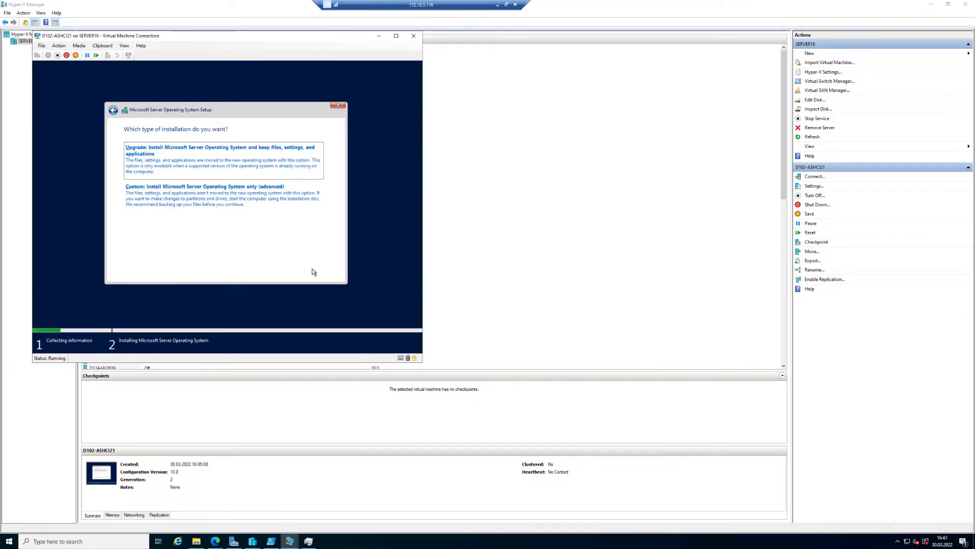
Choose a custom installation onto Drive 0 Unallocated Space.
left_click(137, 201)
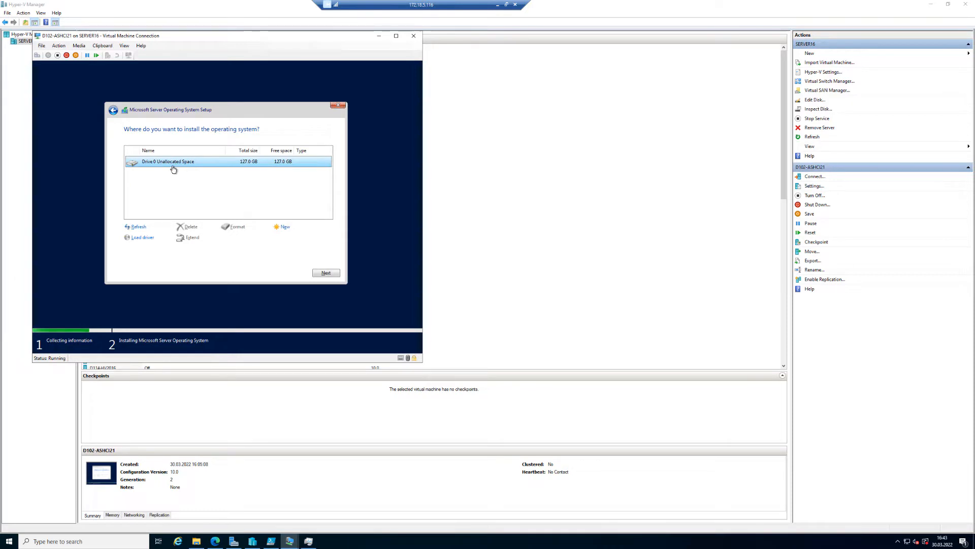
left_click(326, 273)
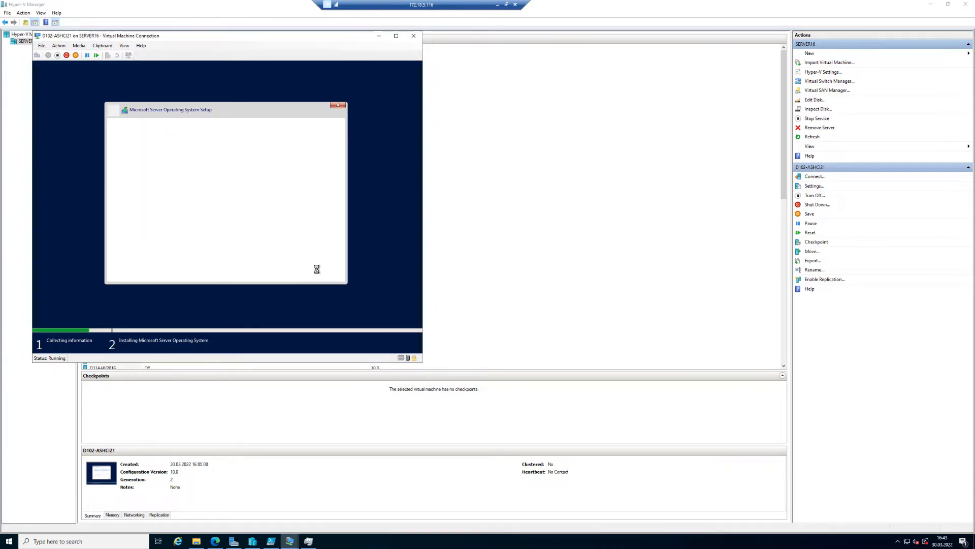
Connect to D102-ASHCI22 and start the virtual machine.
left_click_drag(231, 36, 620, 56)
left_click(135, 108)
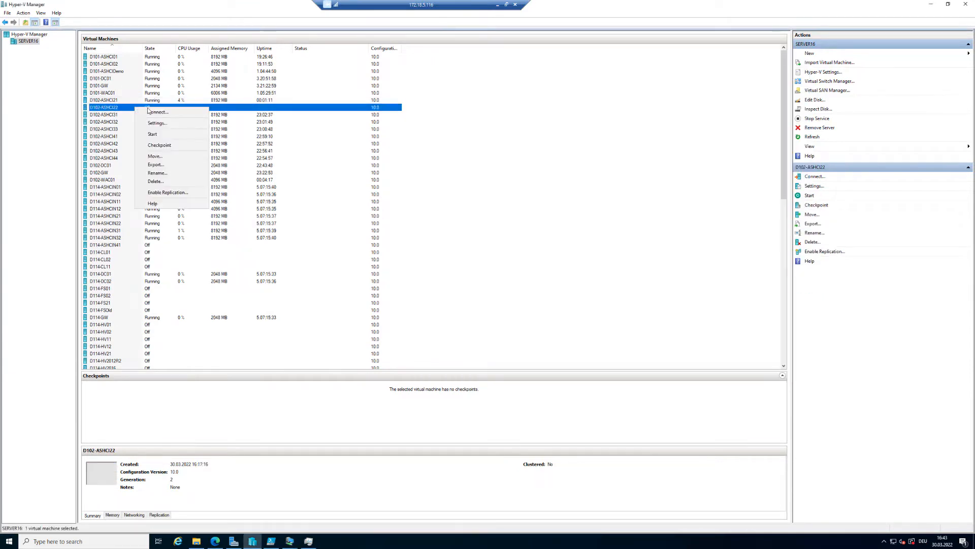
left_click(157, 111)
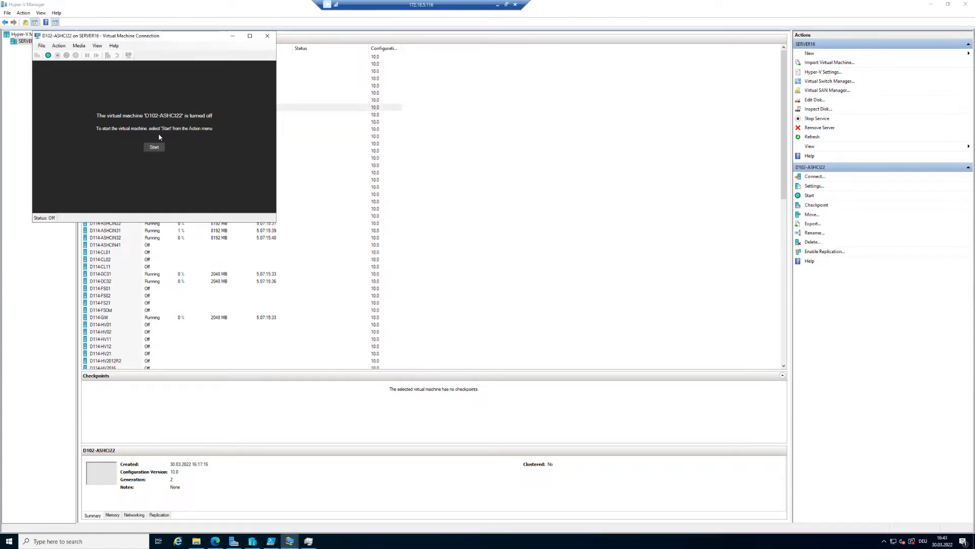
left_click(157, 147)
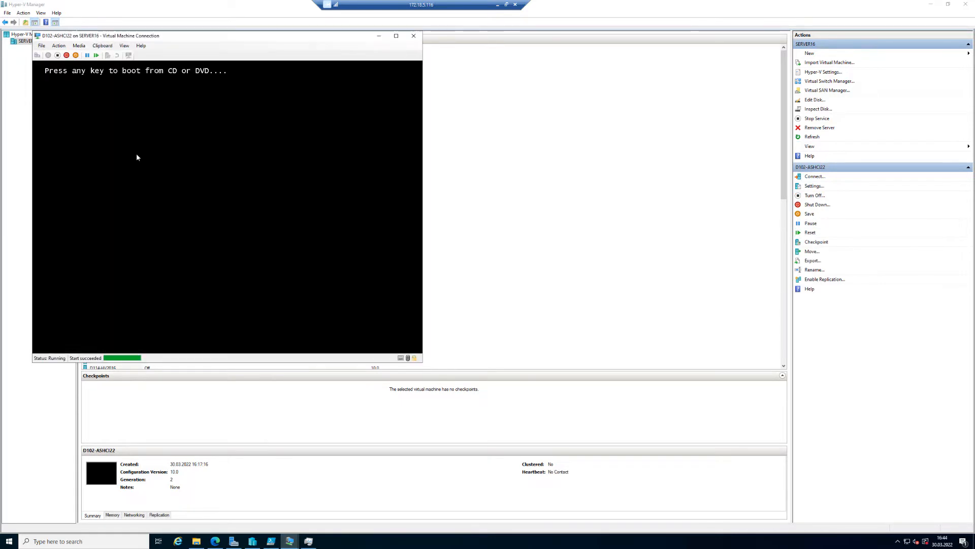
Boot D102-ASHCI22 from the DVD and arrange both VM connection windows side by side.
key("Return")
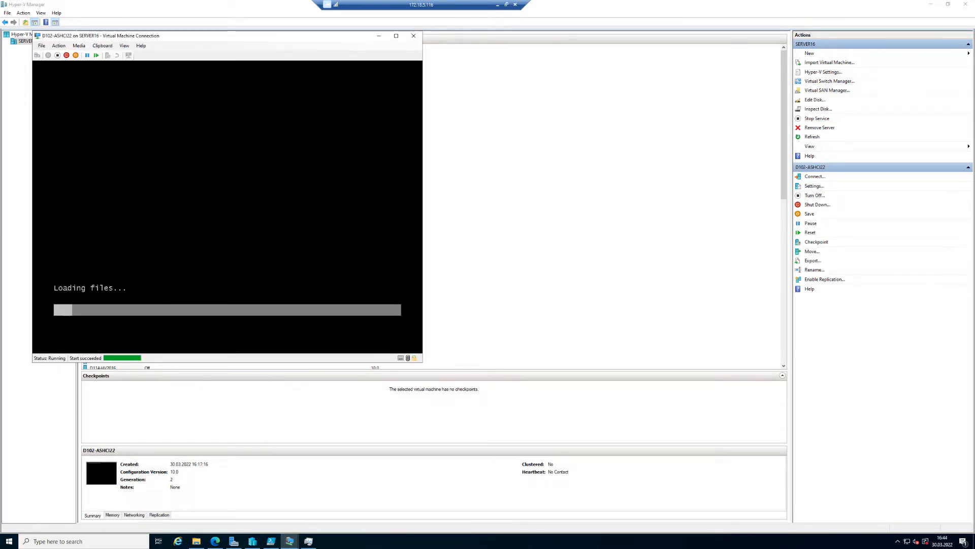
left_click_drag(312, 43, 810, 140)
mouse_move(293, 545)
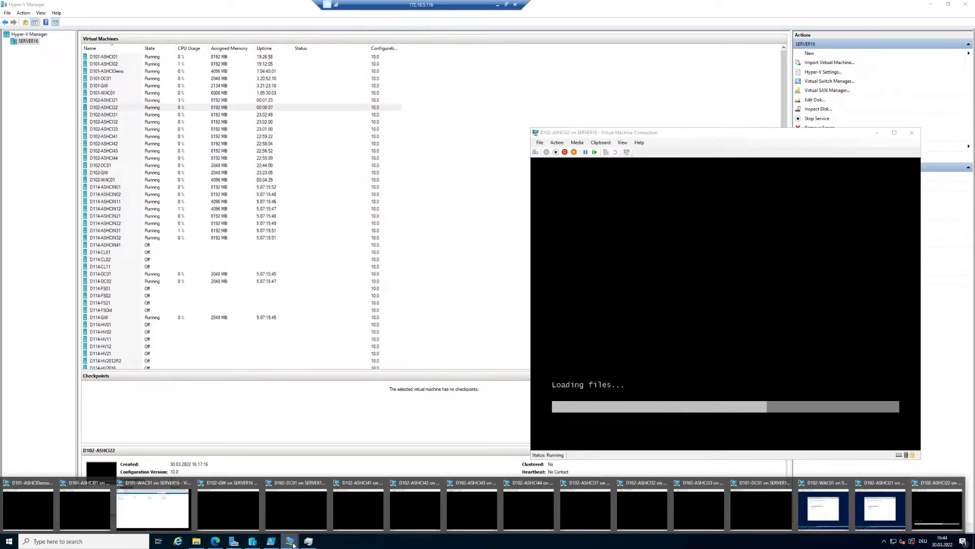
left_click(881, 510)
left_click_drag(602, 62, 225, 45)
left_click_drag(708, 134, 634, 42)
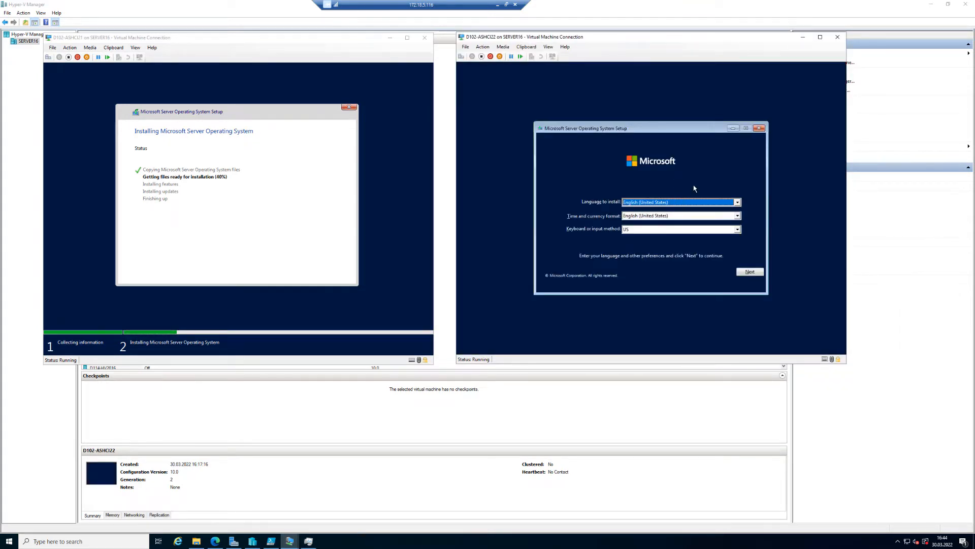
Set the time and currency format to German and proceed past the language page.
key("Tab")
type("ger")
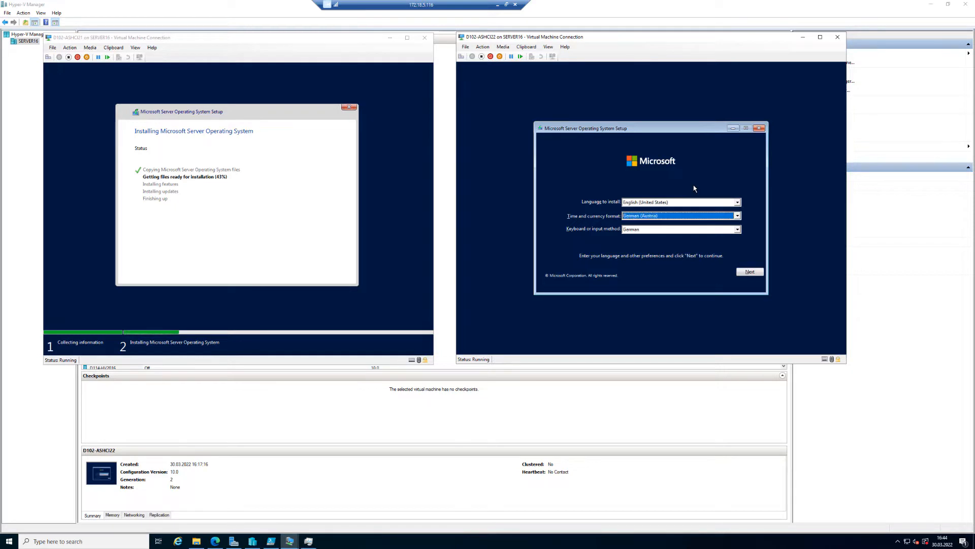
key("Down")
left_click(749, 272)
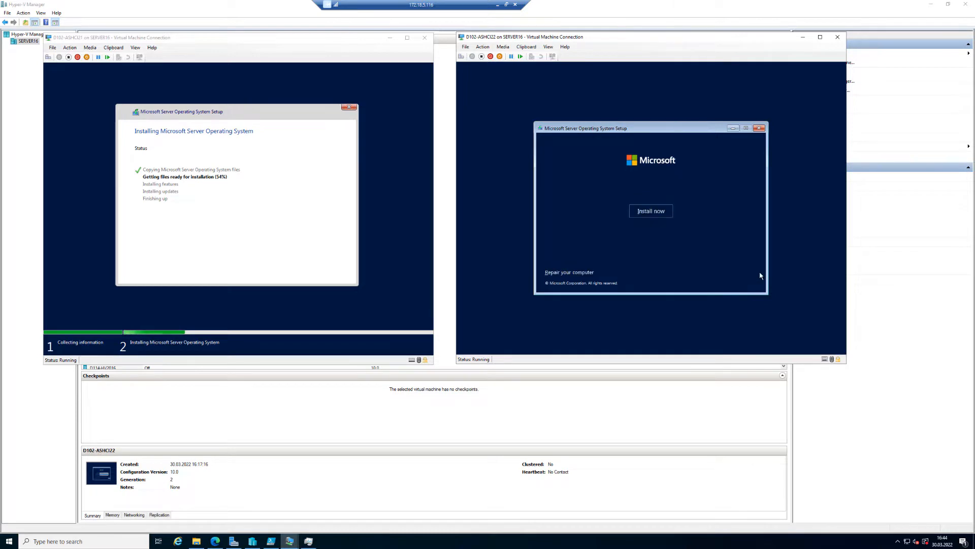
Start the installation on D102-ASHCI22 and accept the license terms.
left_click(663, 217)
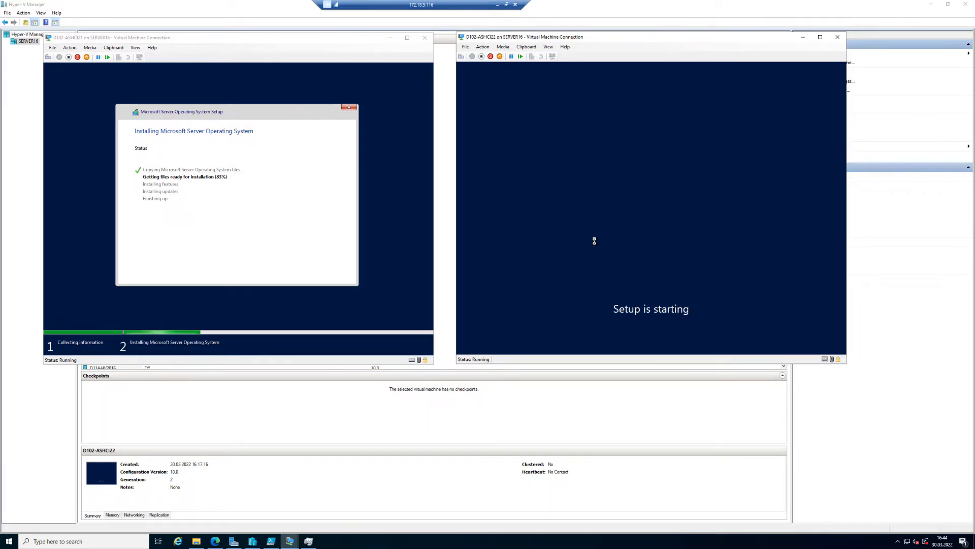
left_click(551, 259)
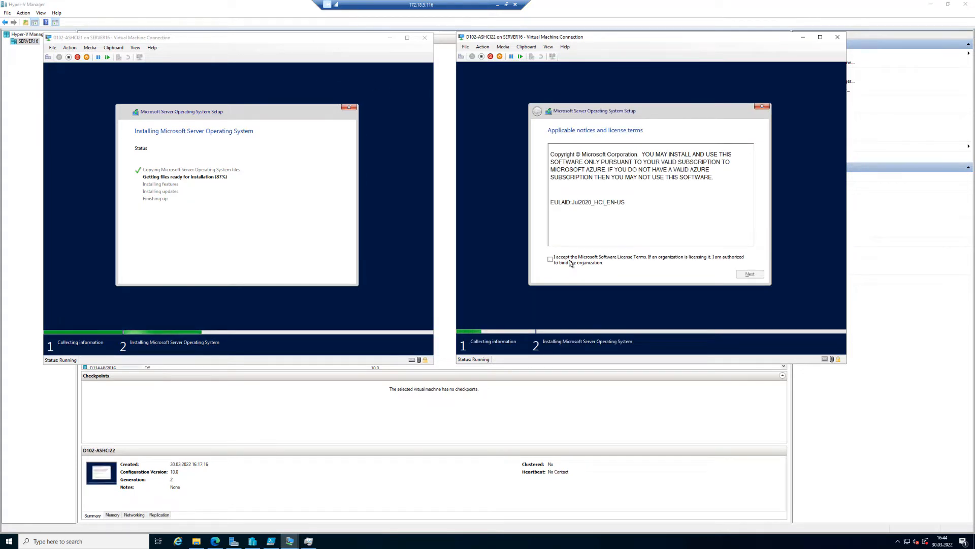
left_click(748, 275)
Choose a custom installation onto Drive 0 Unallocated Space for D102-ASHCI22.
left_click(587, 198)
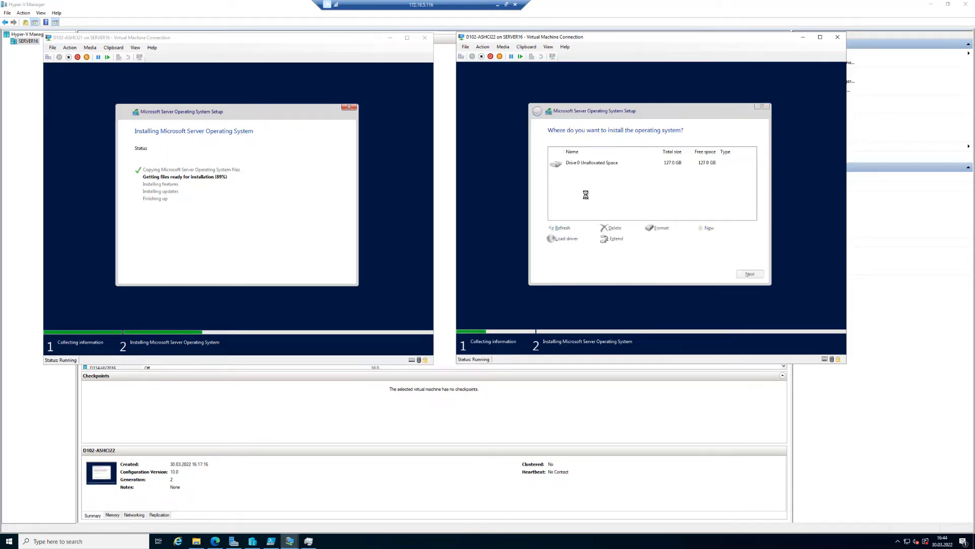
left_click(750, 275)
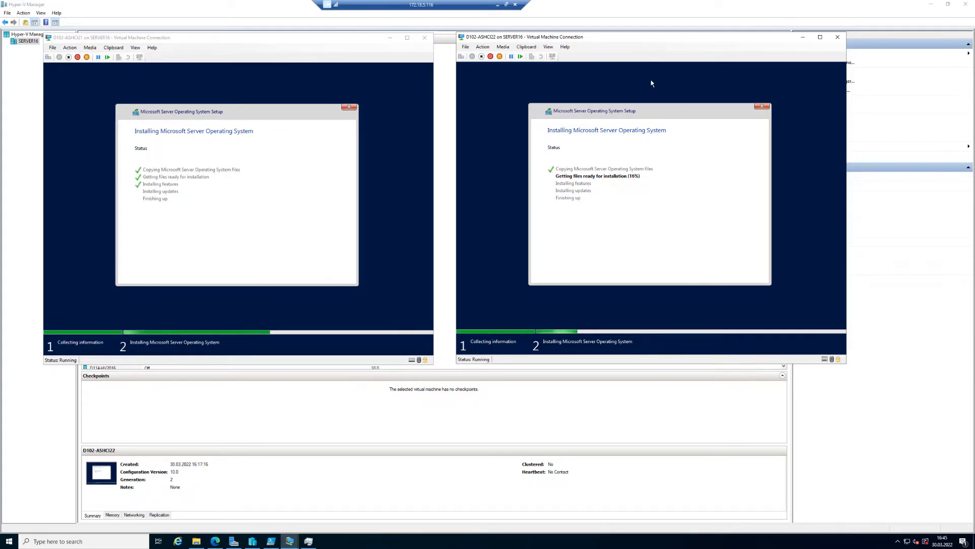
Minimize both virtual machine connection windows.
left_click_drag(645, 41, 668, 40)
left_click_drag(360, 38, 375, 38)
left_click(240, 15)
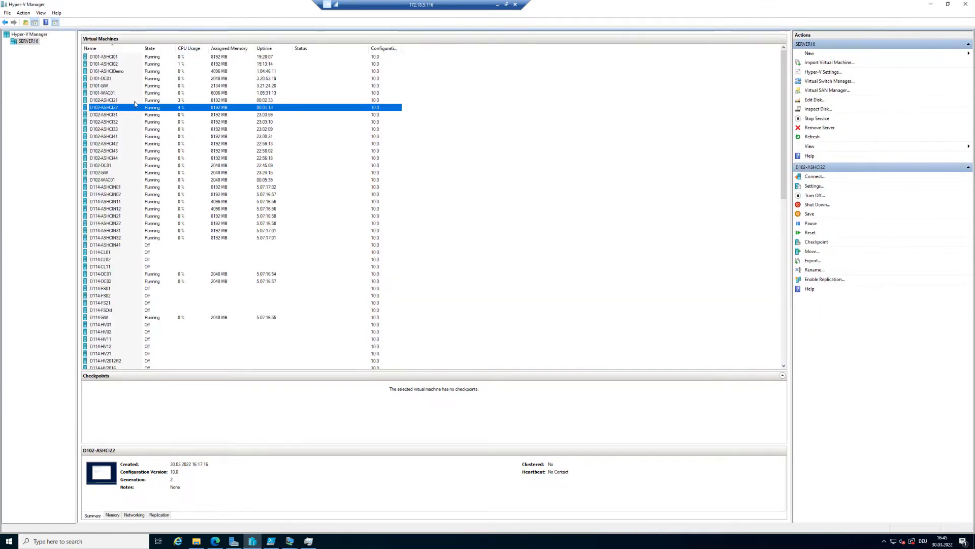
Connect to the D102-DC01 virtual machine and send Ctrl+Alt+Delete to reach its sign-in screen.
left_click(109, 166)
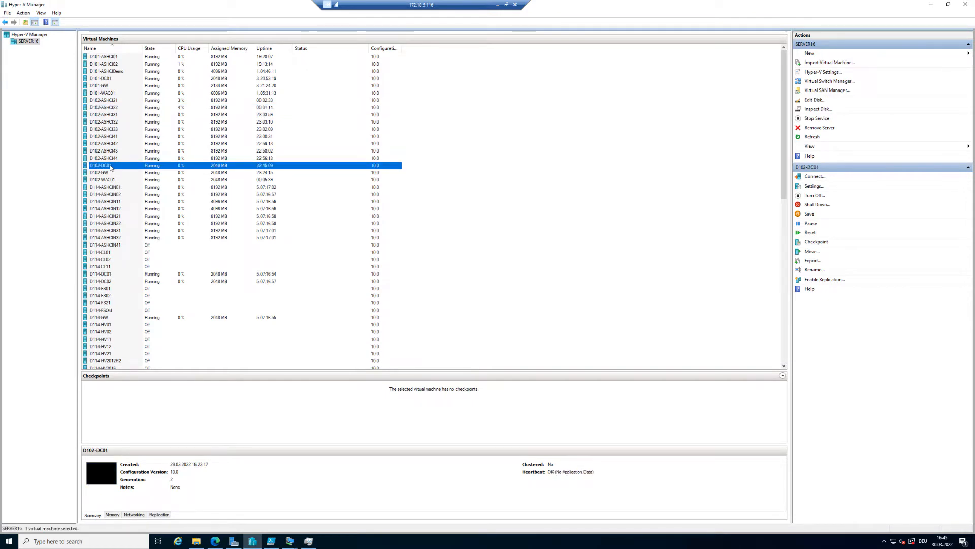
right_click(111, 168)
left_click(134, 170)
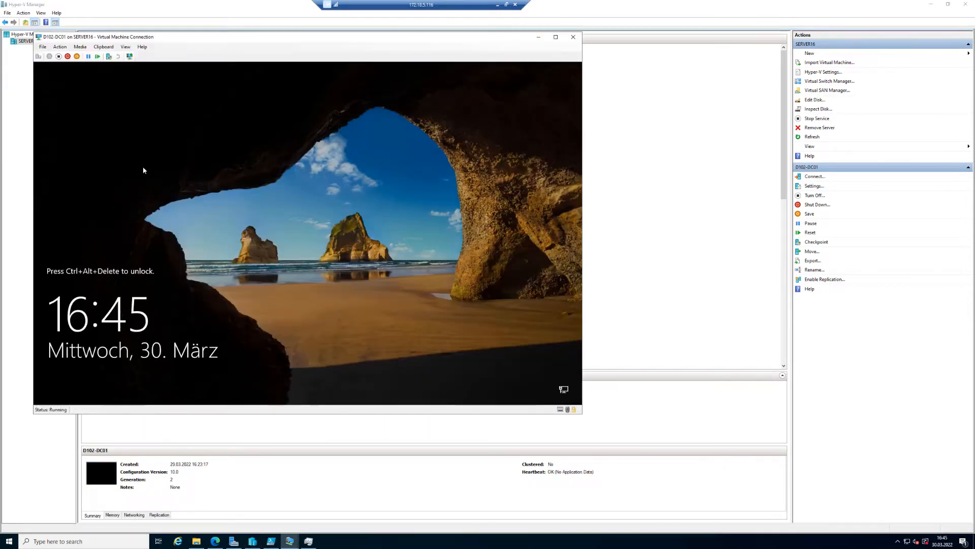
left_click(38, 56)
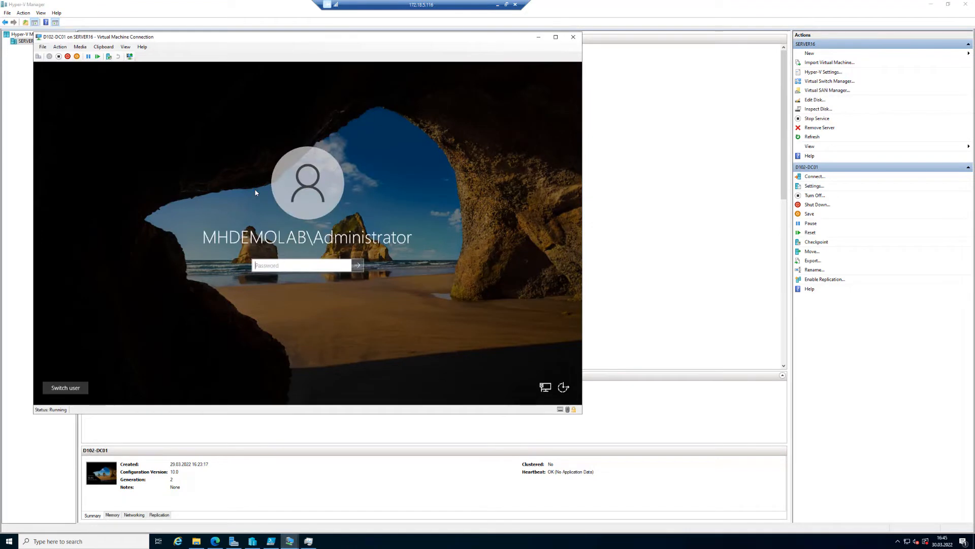
Sign in to D102-DC01 as MHDEMOLAB\Administrator with the account password, retrying after the first attempt.
type("•••")
key("Return")
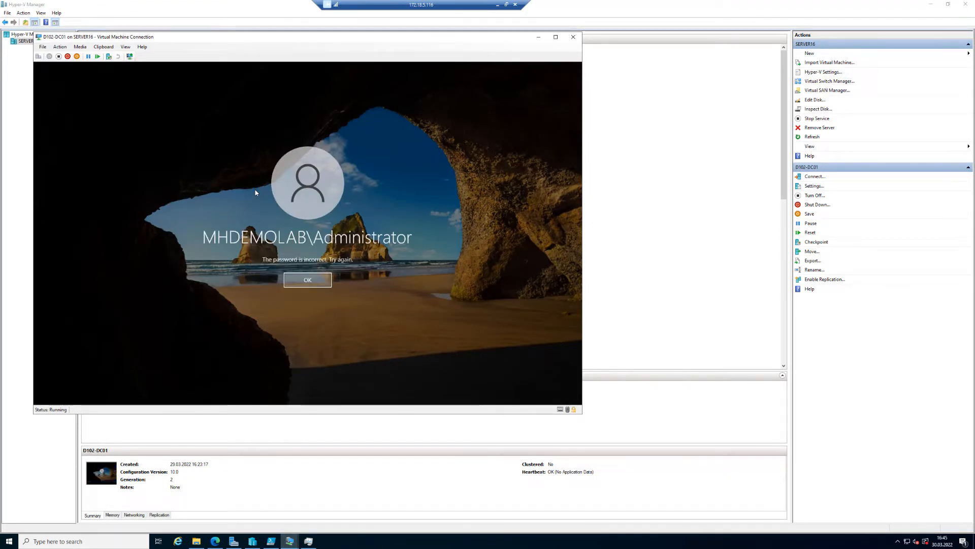
left_click(303, 282)
type("••")
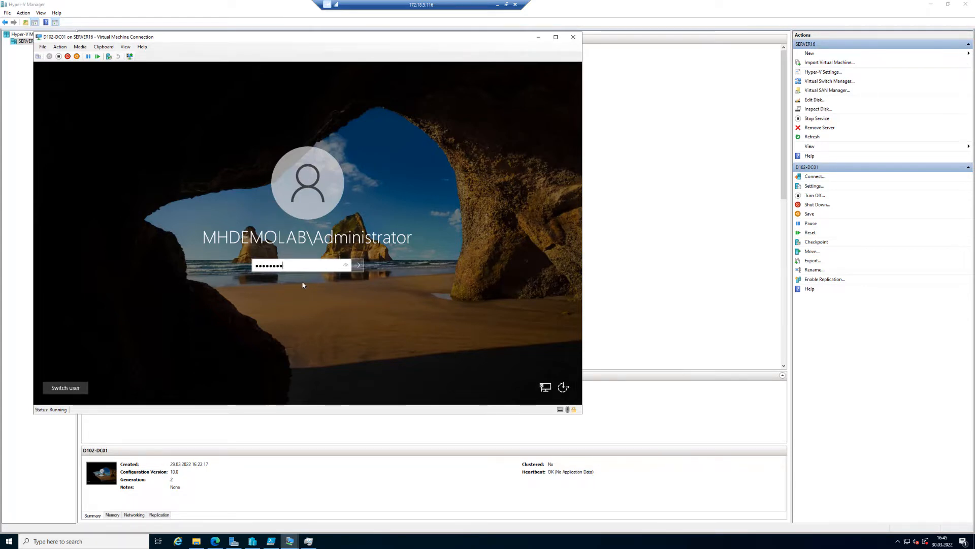
key("Return")
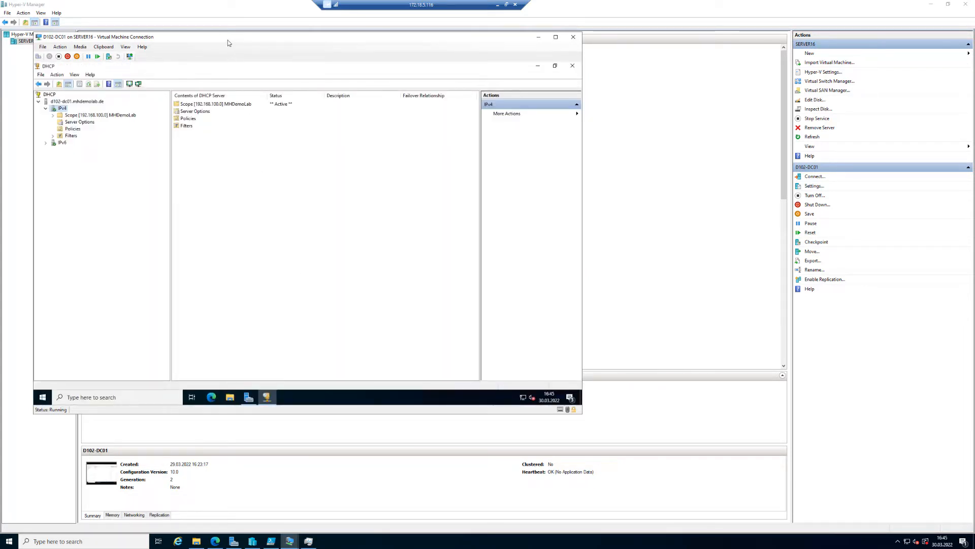
Minimize the DHCP console and reposition the D102-DC01 connection window.
left_click(538, 67)
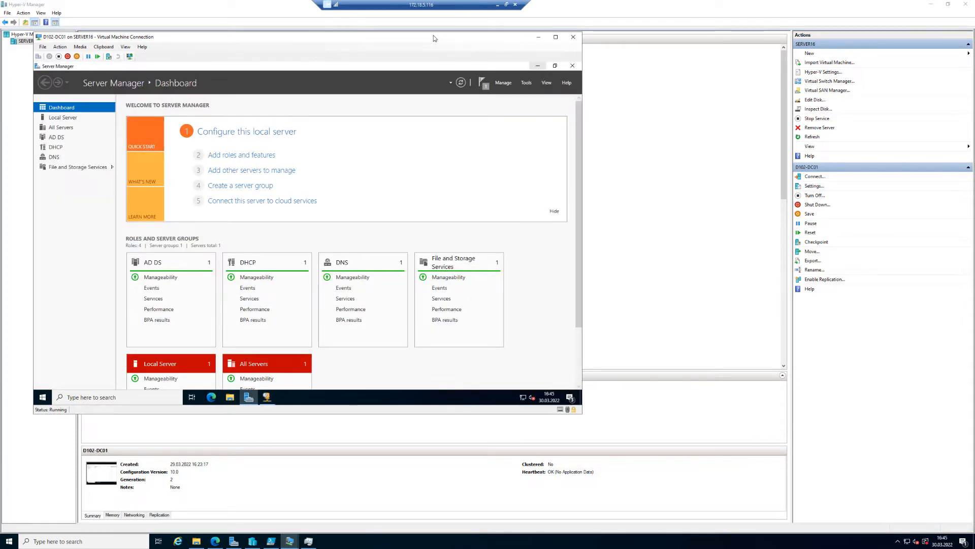
left_click_drag(431, 37, 609, 89)
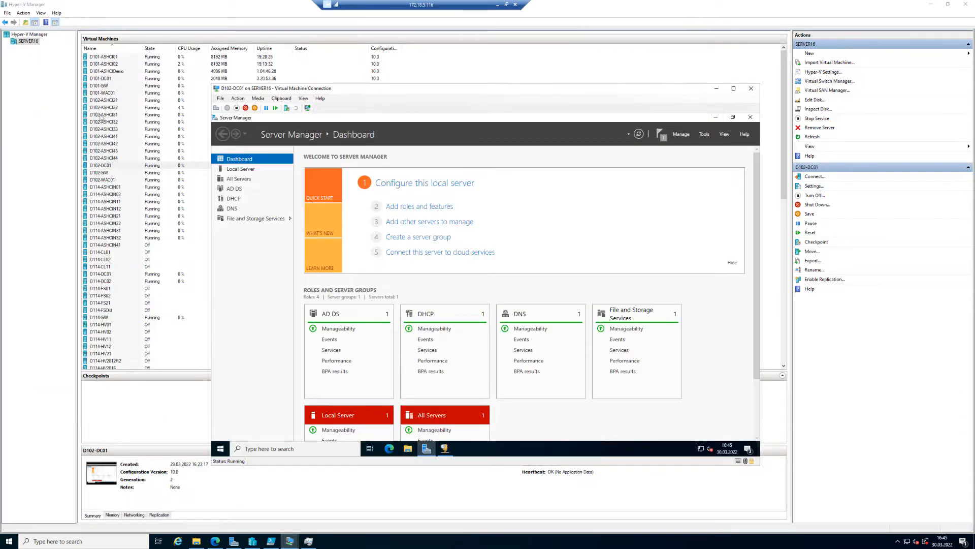
left_click_drag(496, 92, 352, 55)
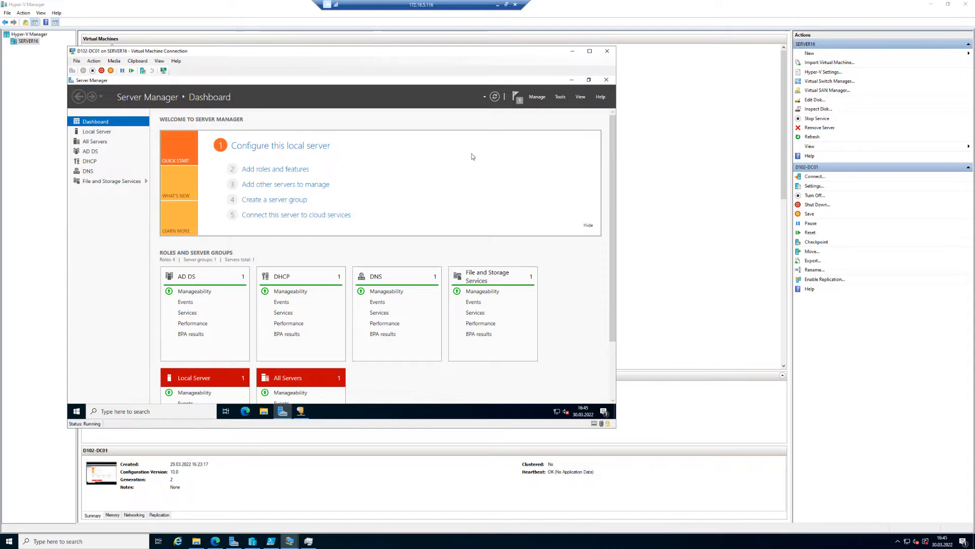
Open the Local Server properties page in Server Manager.
left_click(561, 97)
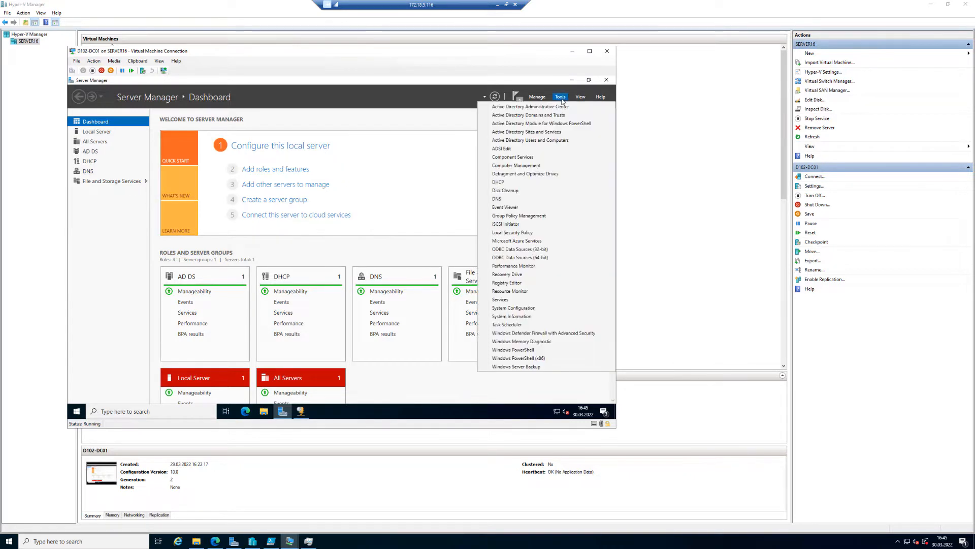
left_click(282, 145)
left_click(282, 146)
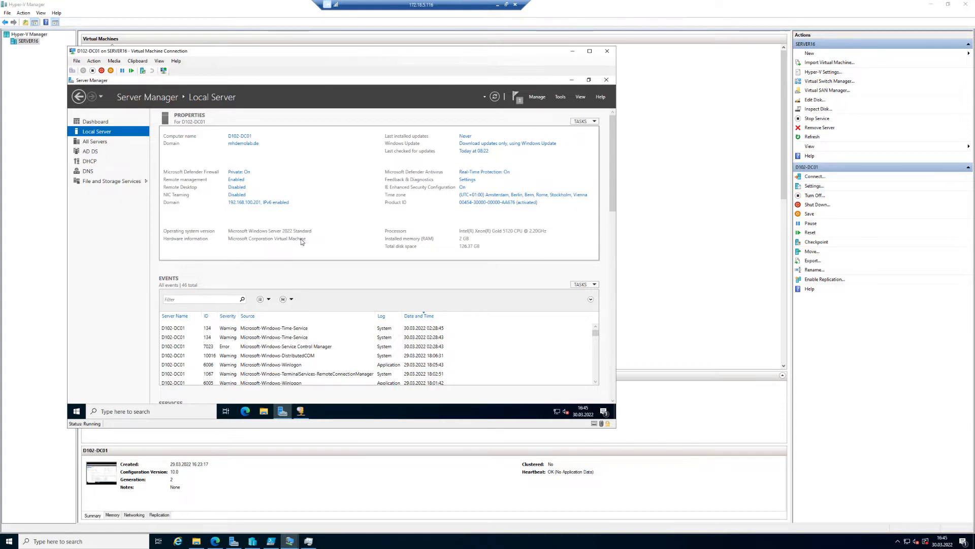
Open Active Directory Users and Computers maximized and expand the mhdemolab.de domain.
left_click(562, 96)
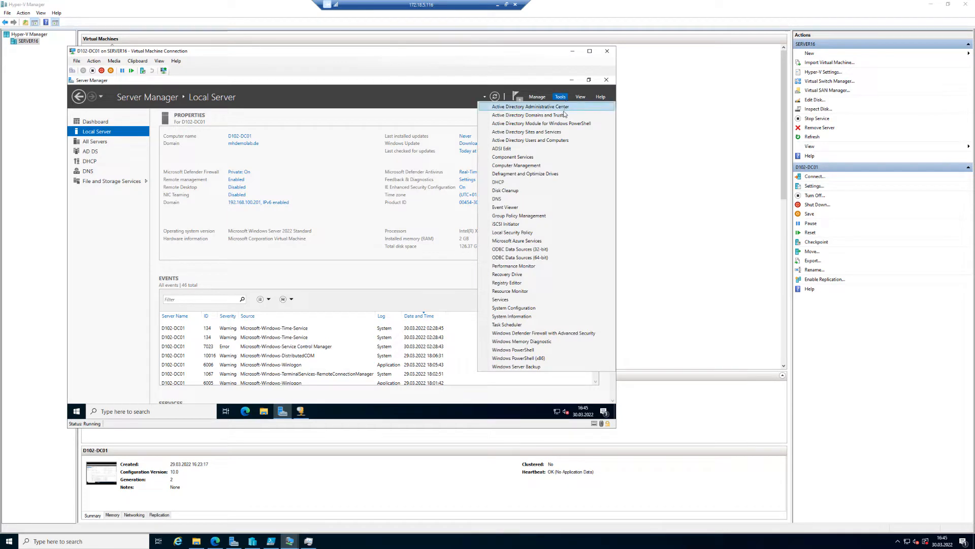
left_click(542, 141)
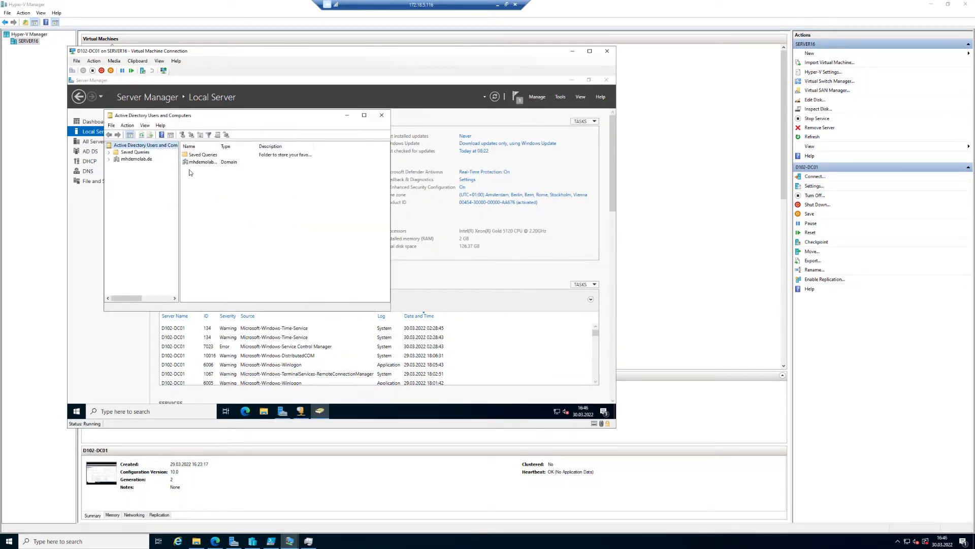
double_click(226, 116)
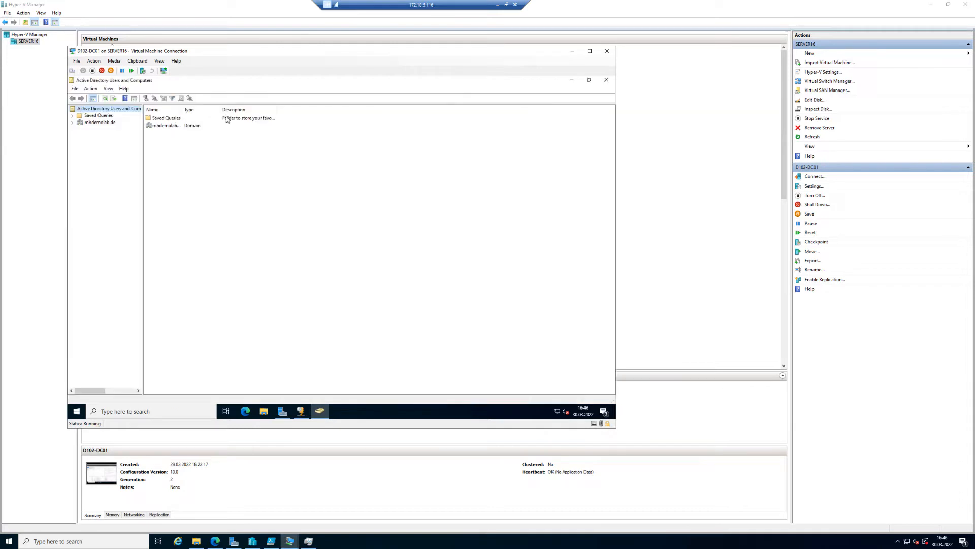
left_click(72, 123)
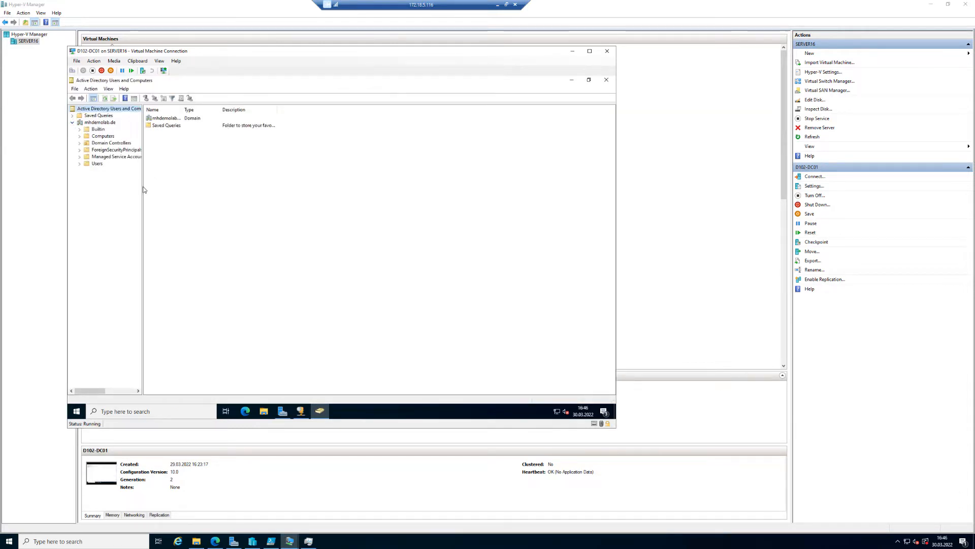
left_click_drag(143, 190, 190, 191)
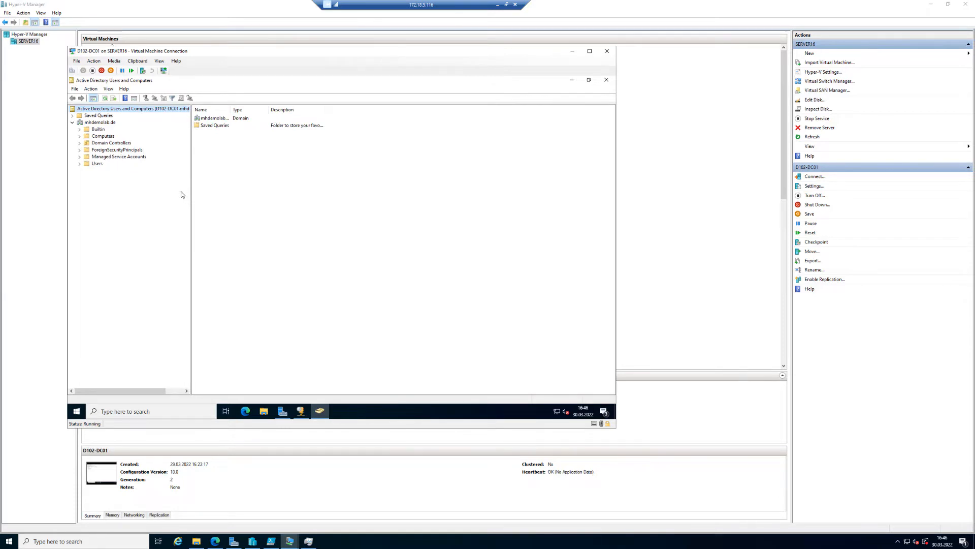
Inspect the Domain Controllers and Computers containers, then minimize the D102-DC01 connection window.
left_click(101, 145)
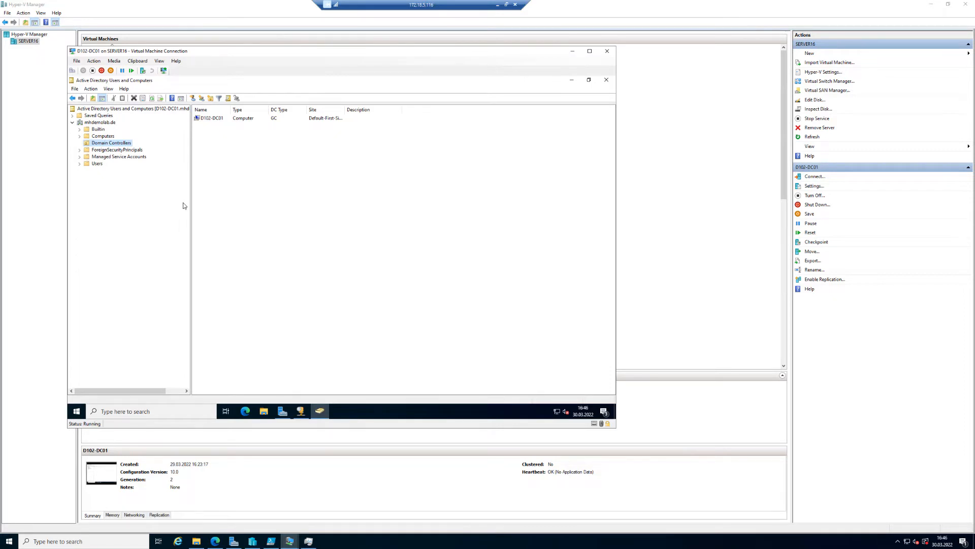
left_click(103, 136)
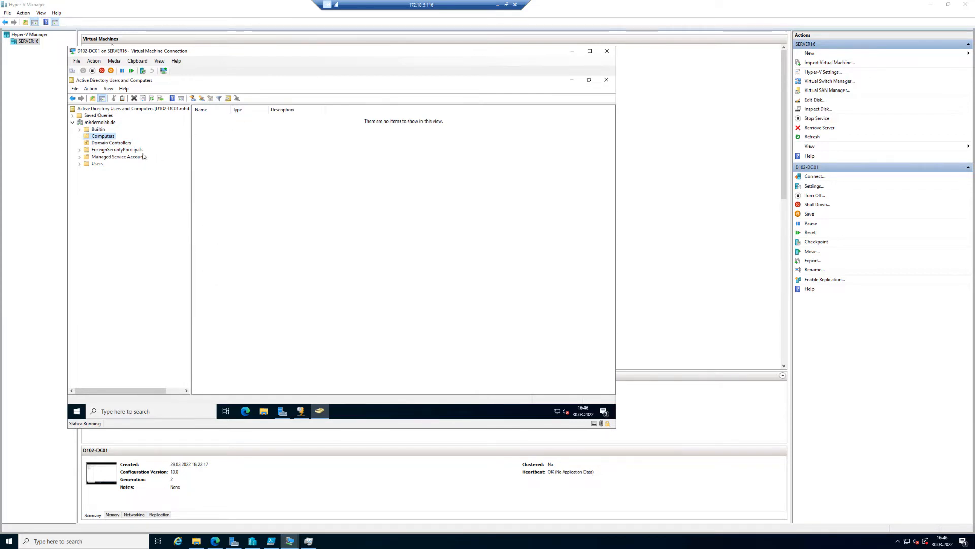
left_click(112, 144)
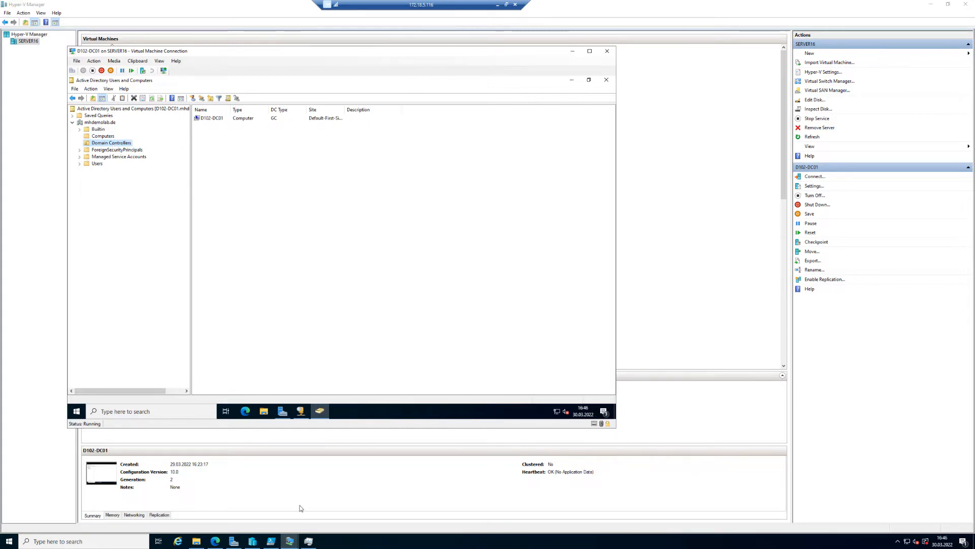
left_click(570, 52)
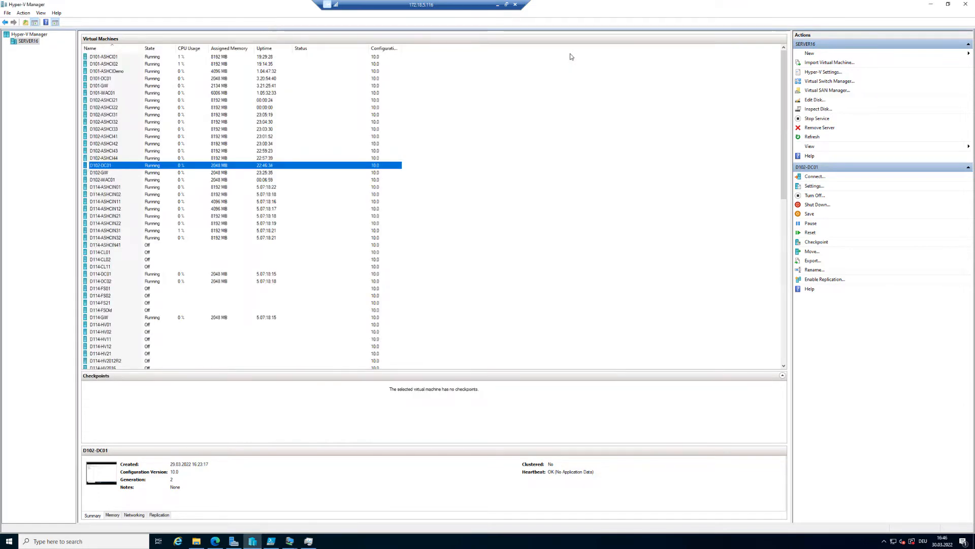
Switch to the D102-ASHCI21 console and accept the prompt to change the Administrator password.
left_click(289, 541)
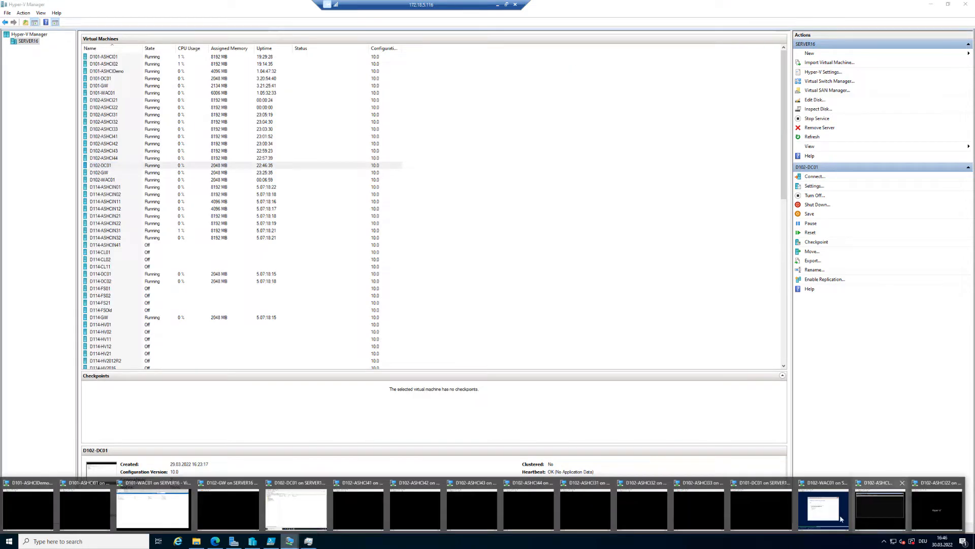
left_click(880, 508)
left_click(160, 137)
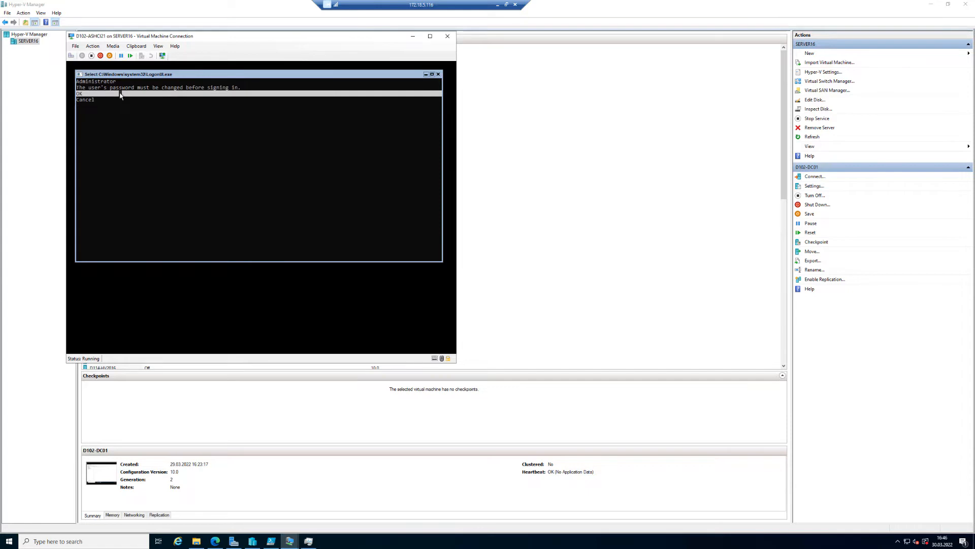
key("Escape")
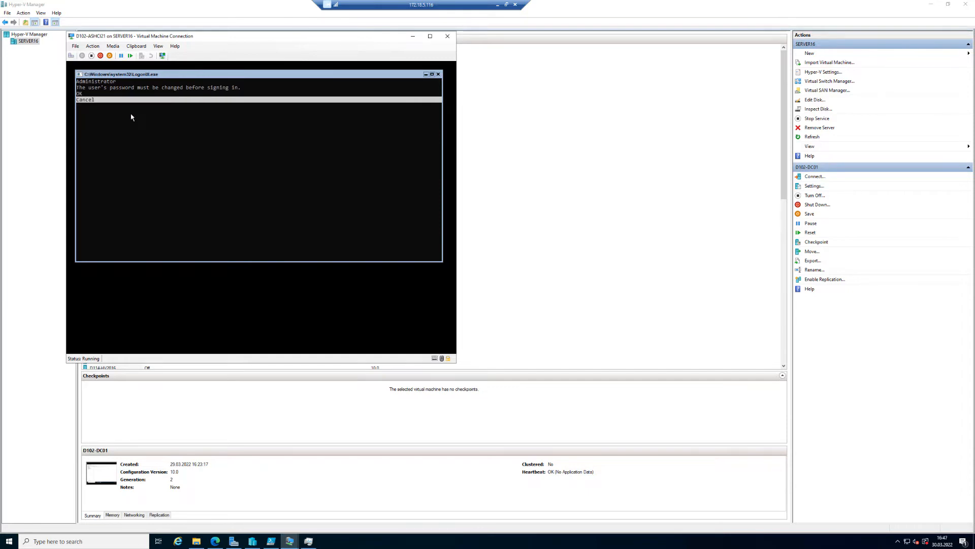
key("Return")
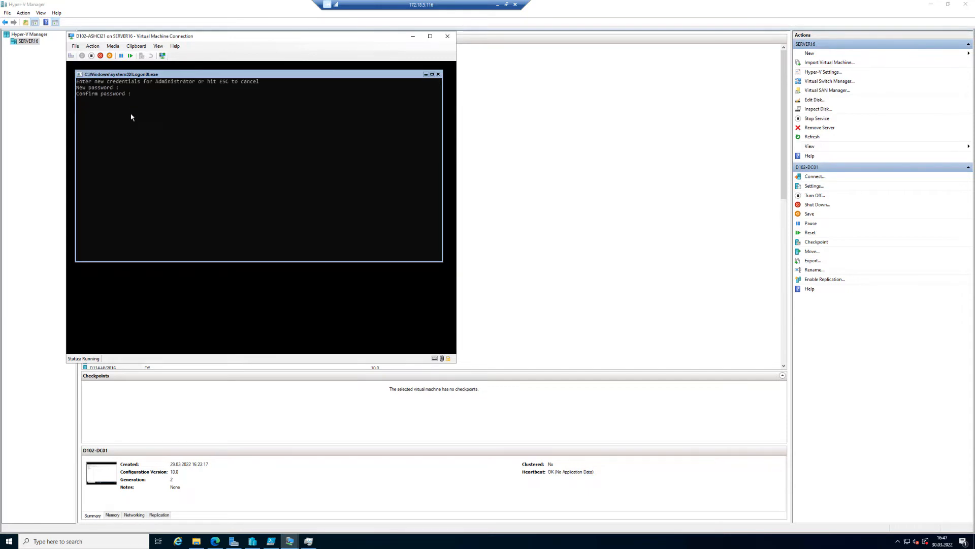
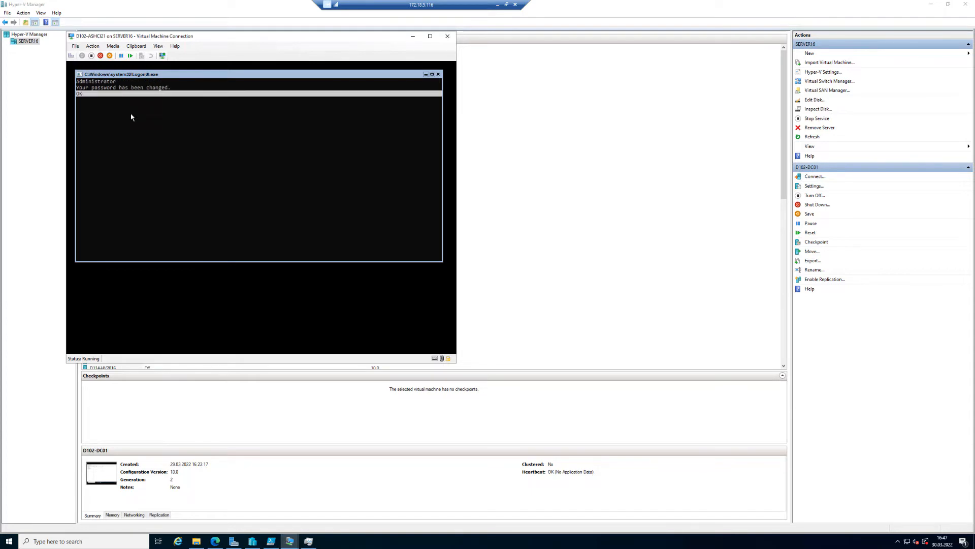
Acknowledge the password change on D102-ASHCI21 to reach the Azure Stack HCI SConfig menu.
key("Return")
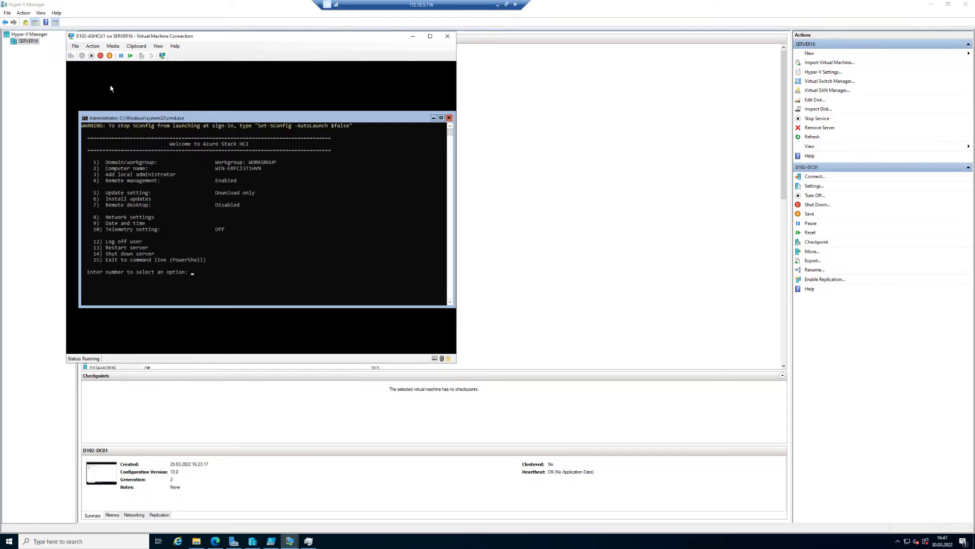
left_click(358, 546)
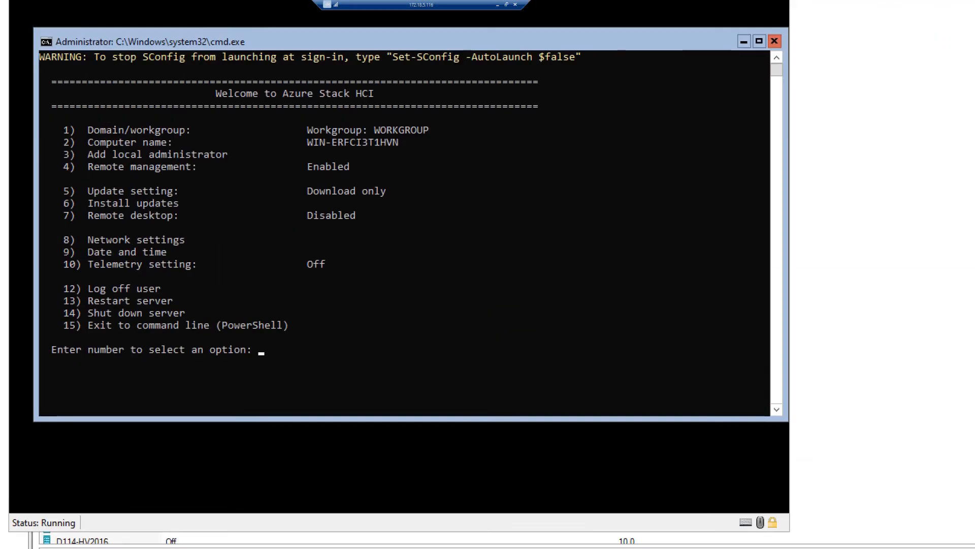
left_click_drag(175, 107, 381, 136)
mouse_move(21, 153)
left_mouse_down()
mouse_move(56, 168)
mouse_move(406, 214)
left_mouse_up()
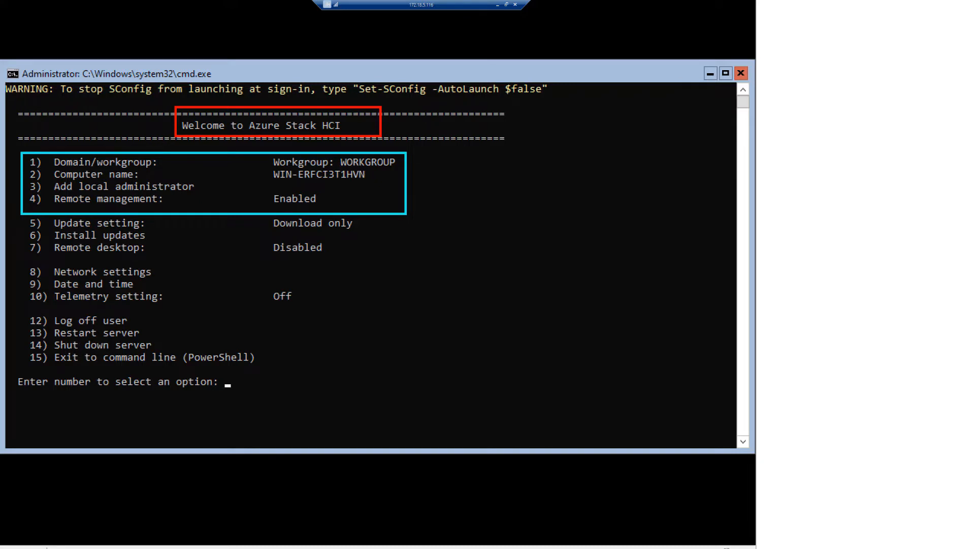
mouse_move(407, 213)
left_mouse_down()
mouse_move(392, 382)
mouse_move(390, 366)
left_mouse_up()
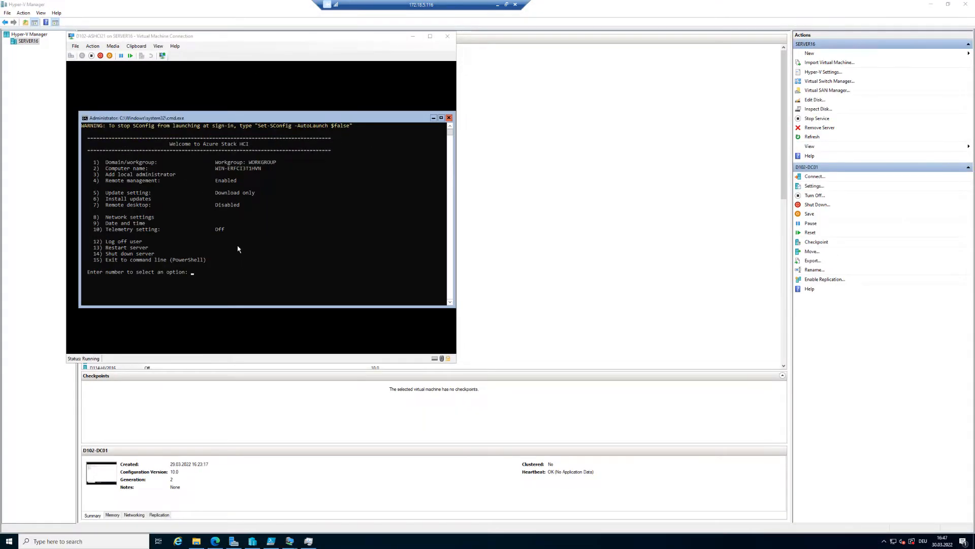
Join the node to the domain mhdemolab.de using mhdemolab\administrator and its password.
left_click(239, 276)
type("1")
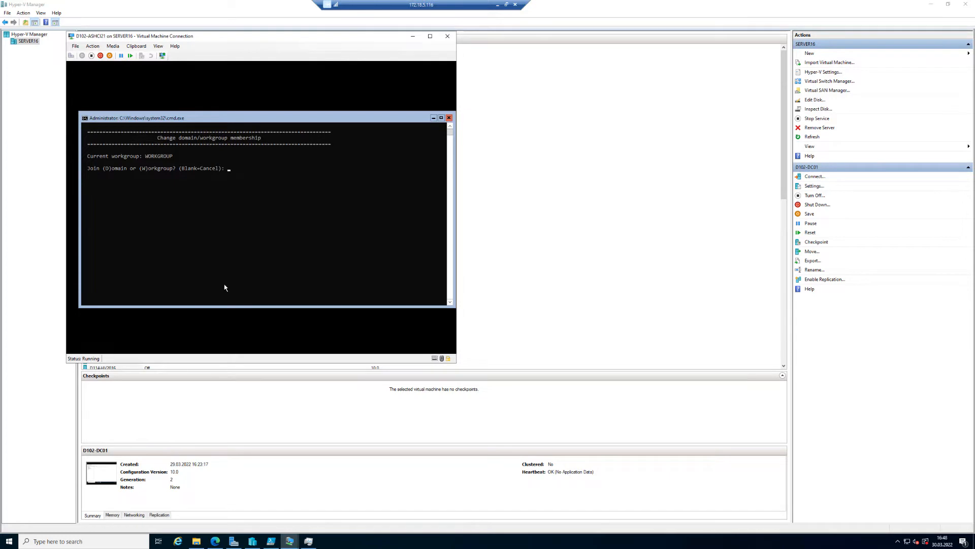
type("d")
key("Return")
type("mhdemolab.de")
key("Return")
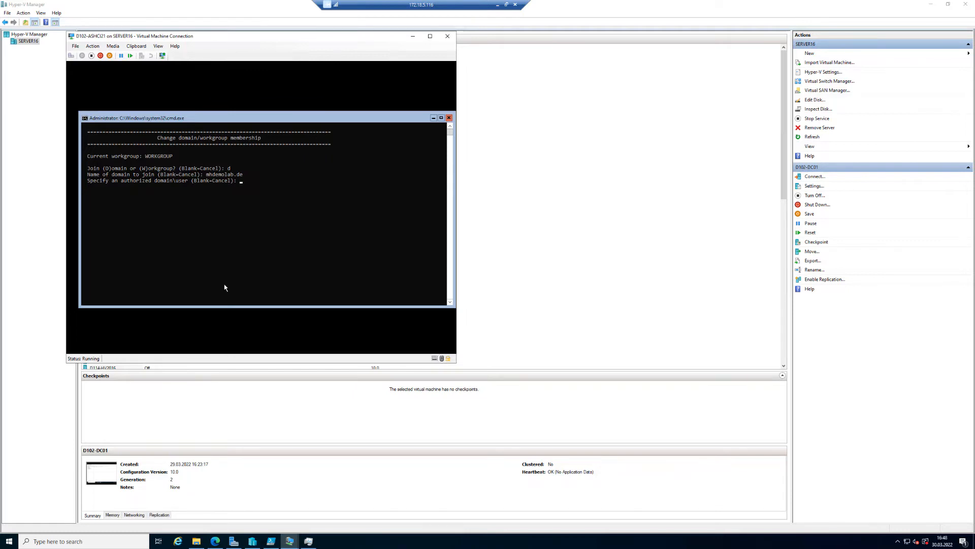
type("demolab\\administrator")
key("Return")
type("********")
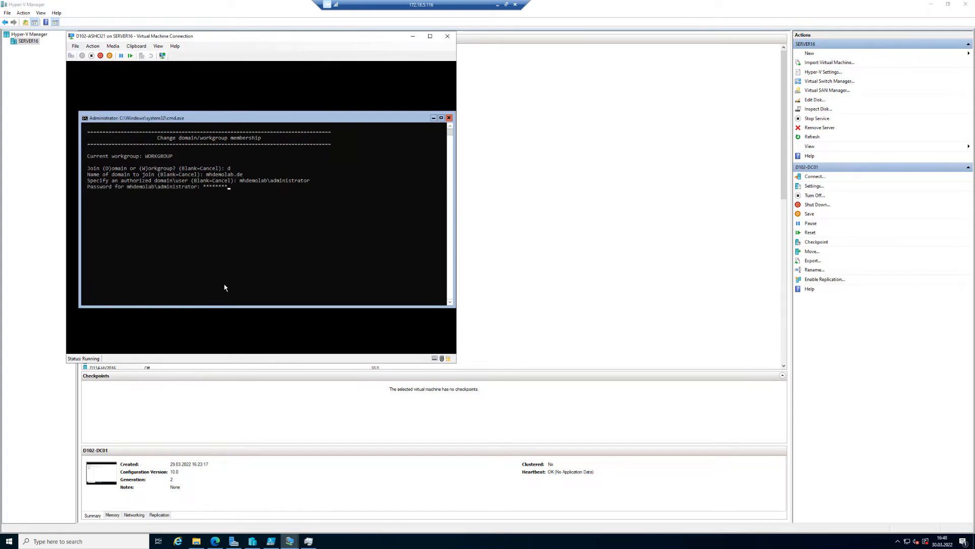
key("Return")
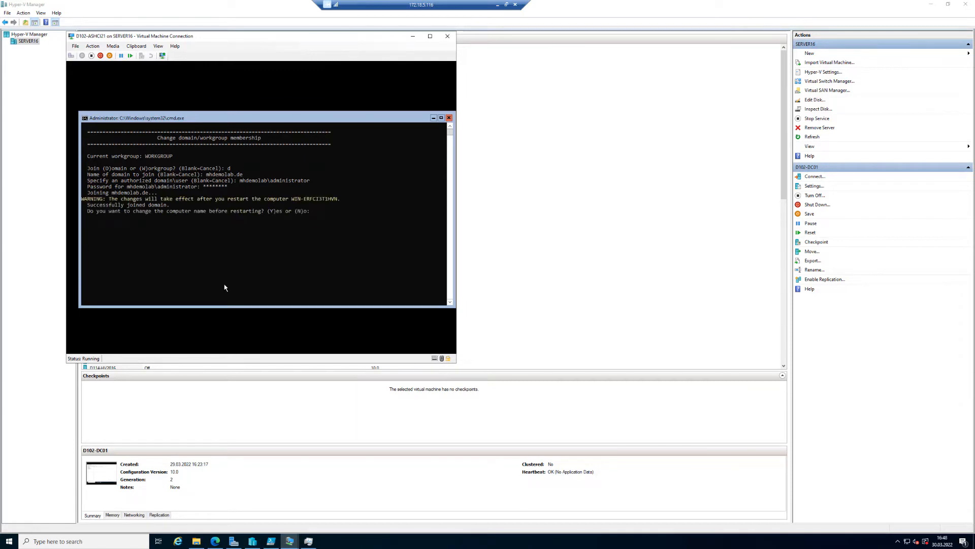
Rename the computer to D102-ASHCI21, authorize with the domain administrator password, and restart now.
type("y")
key("Return")
type("D")
type("102-ASHCI21")
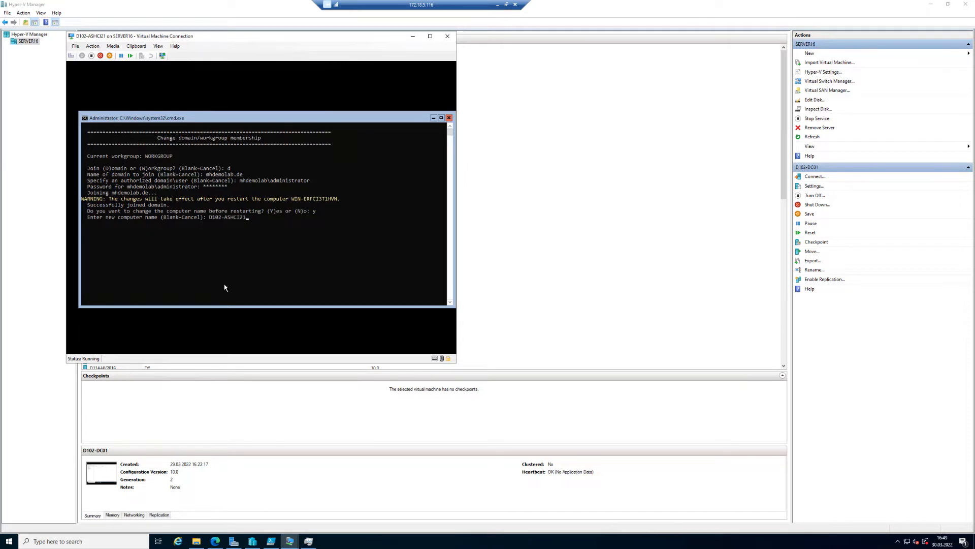
key("Return")
type("********")
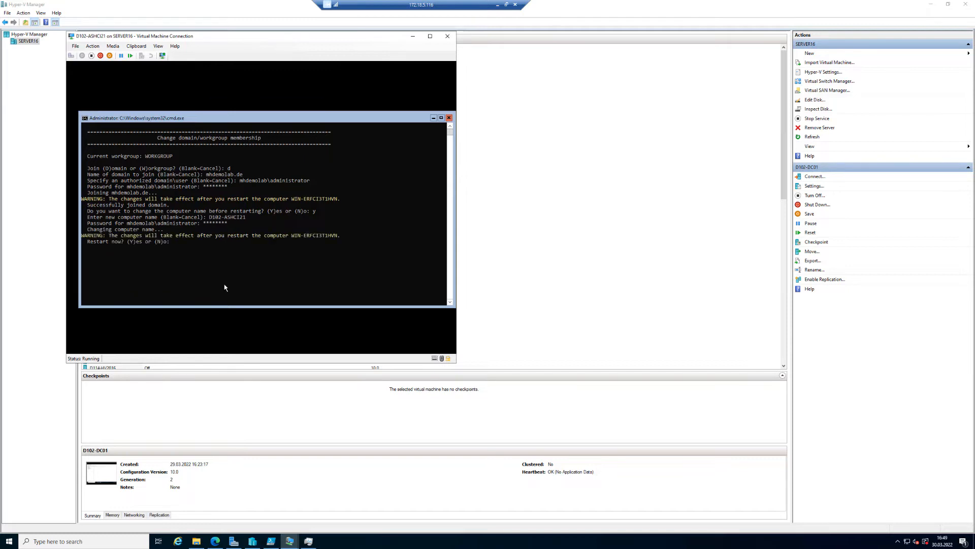
type("y")
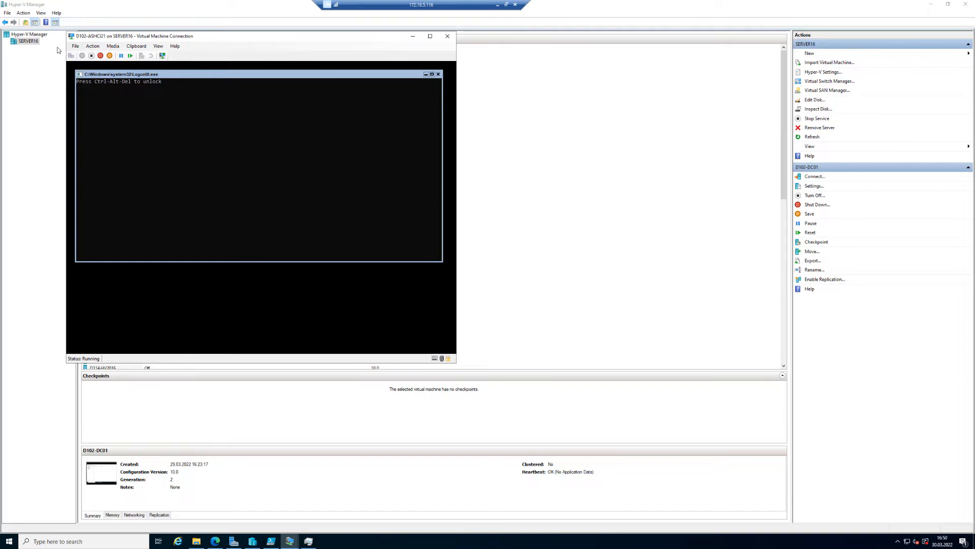
left_click(71, 55)
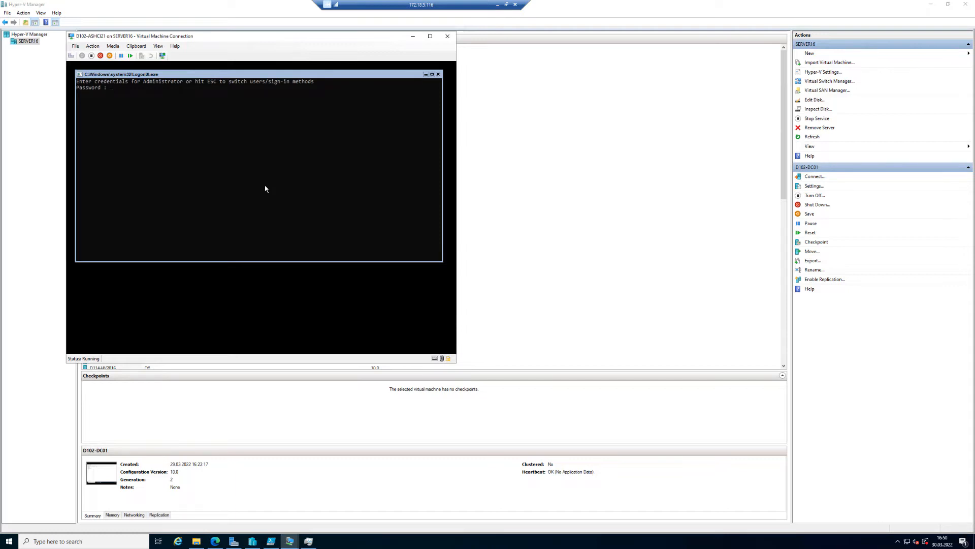
key("Escape")
key("Escape")
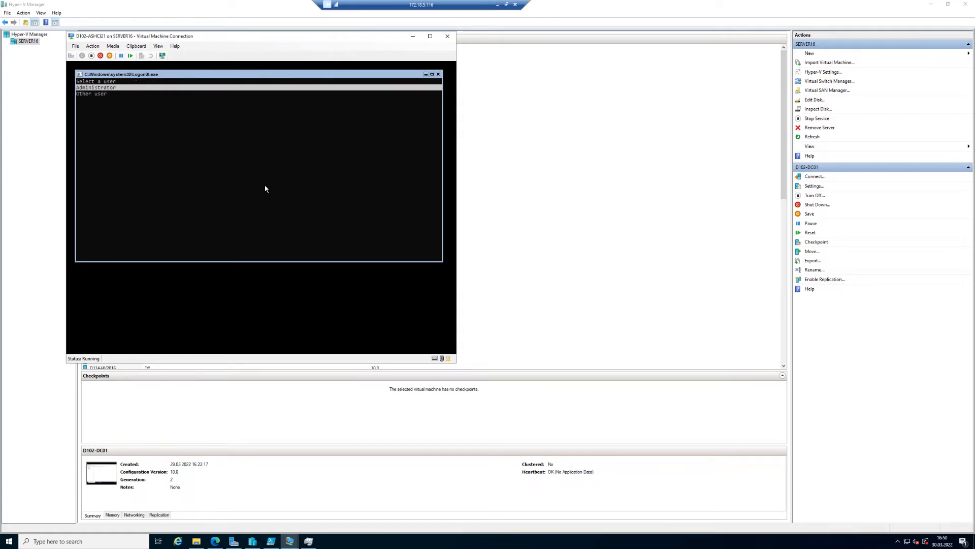
key("Down")
key("Return")
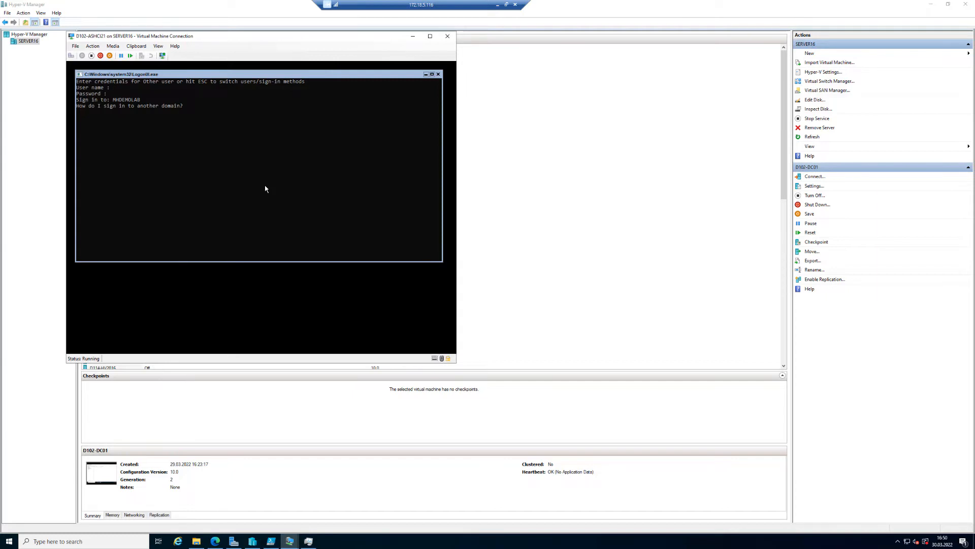
type("ministrator")
type("@mhdemolab.de")
key("Tab")
key("Return")
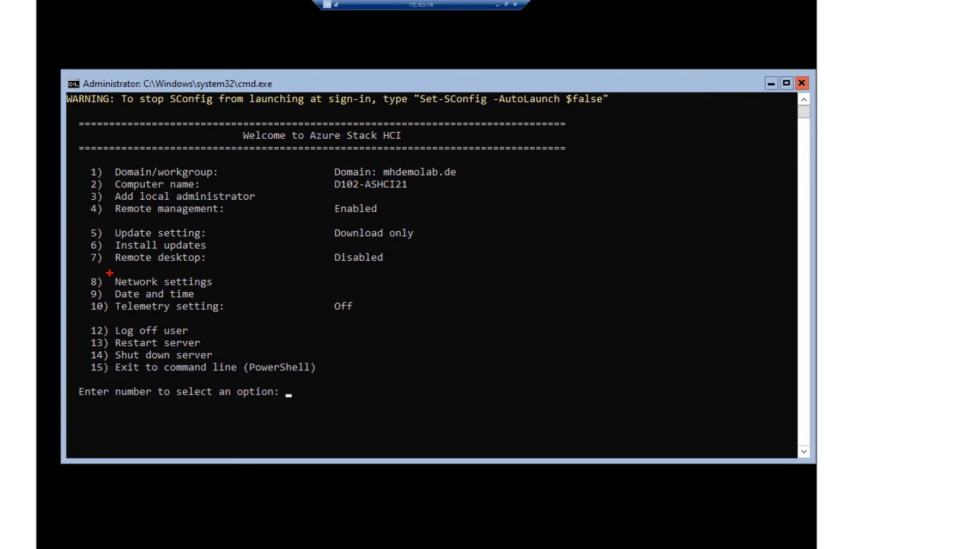
Review the network settings of network adapter 1 without changing them.
left_click_drag(87, 270, 229, 287)
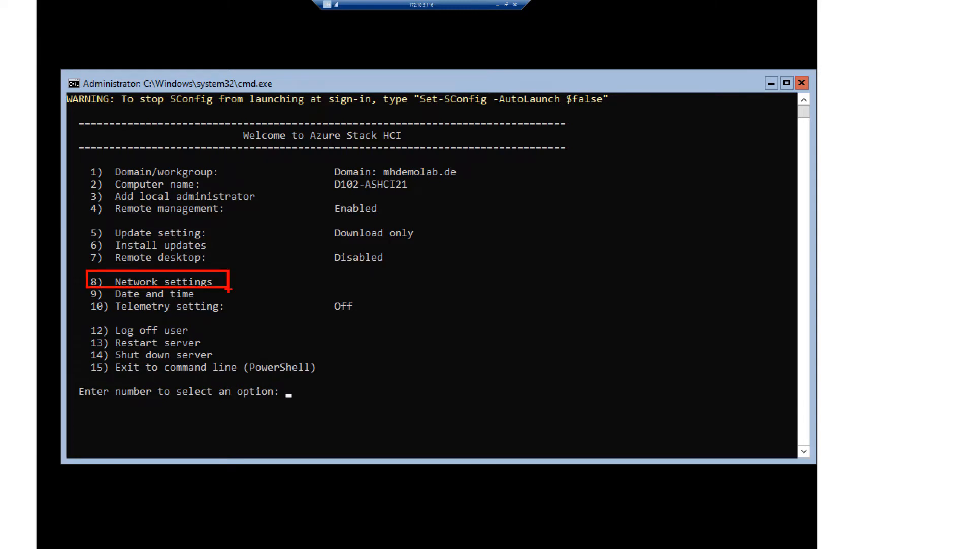
key("Escape")
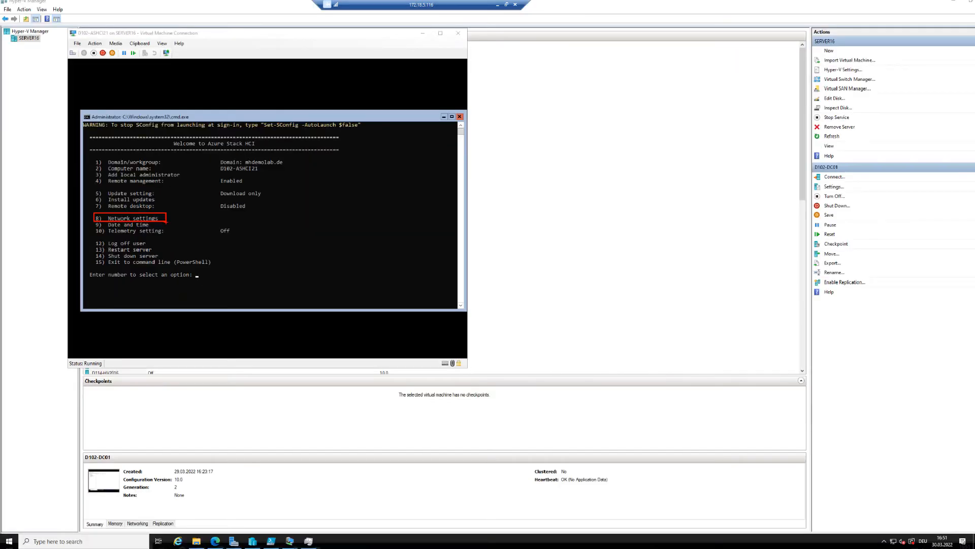
left_click(332, 287)
type("8")
key("Return")
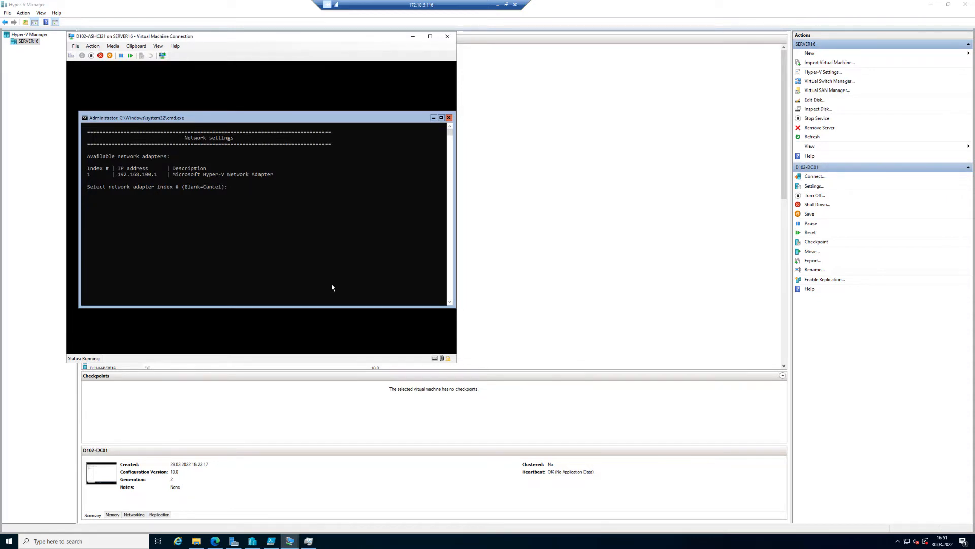
type("1")
key("Return")
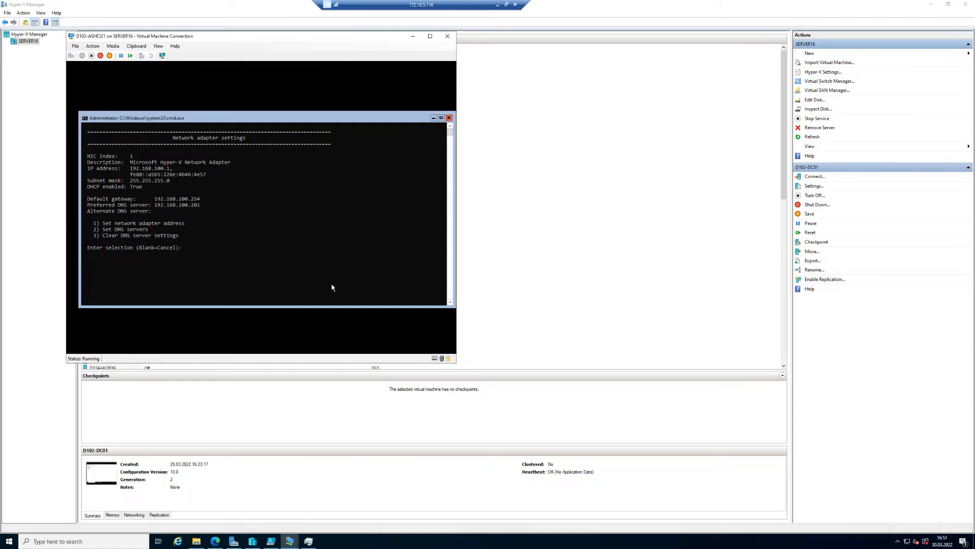
key("Return")
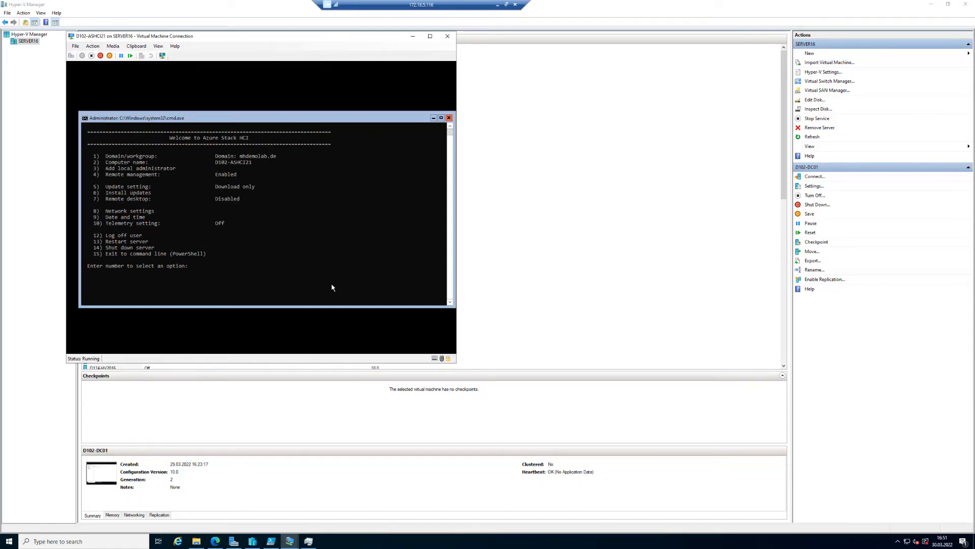
Set the time zone to (UTC+01:00) Amsterdam, Berlin, Bern, Rome, Stockholm, Vienna.
type("9")
key("Return")
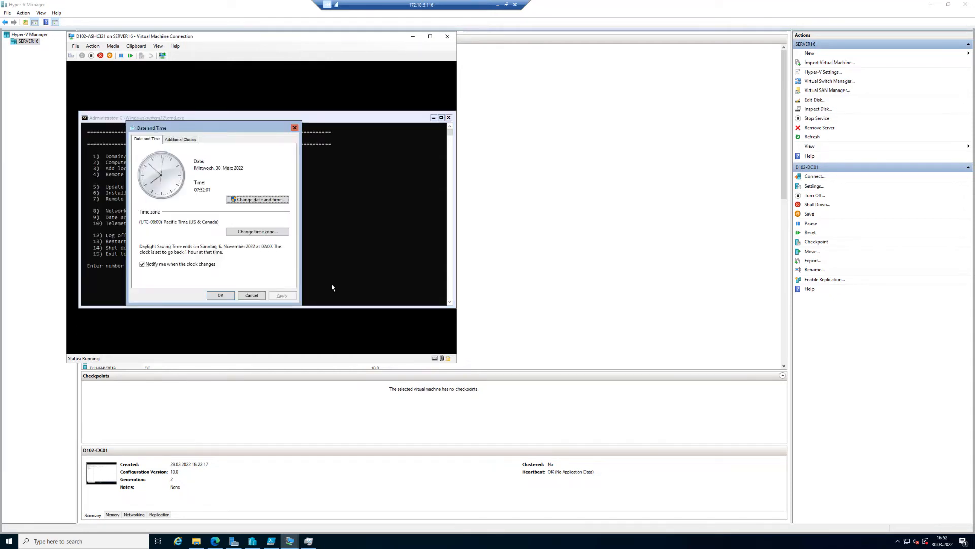
left_click(260, 232)
left_click(251, 171)
scroll(246, 213, "down", 5)
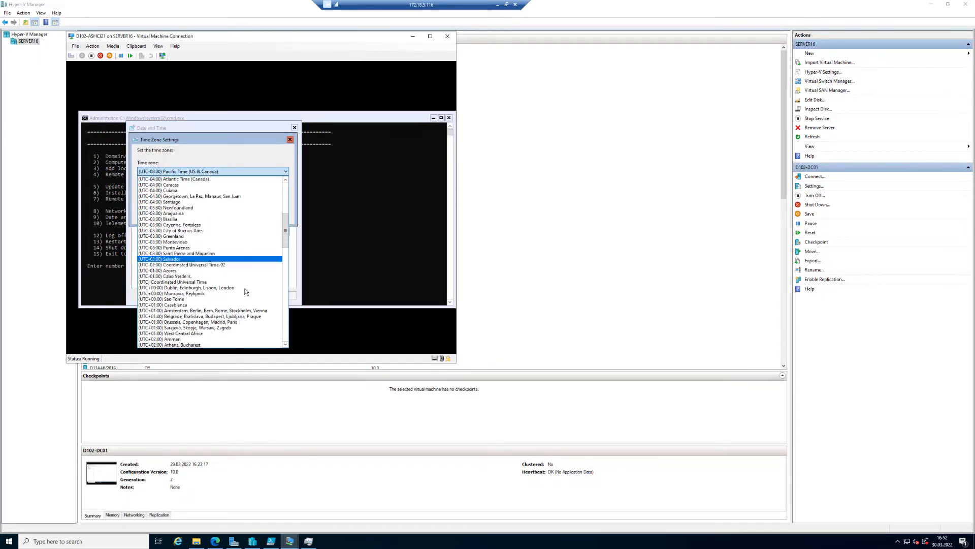
left_click(239, 308)
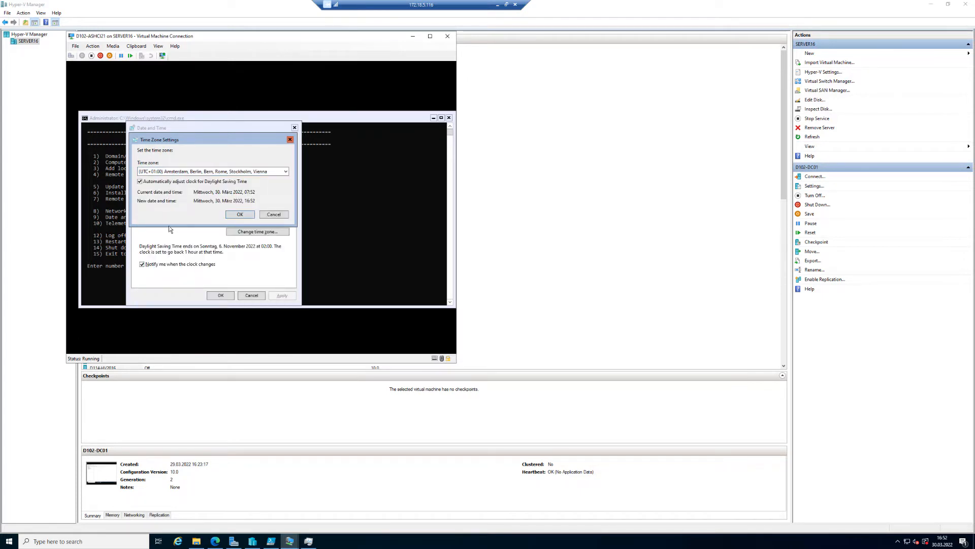
left_click(241, 216)
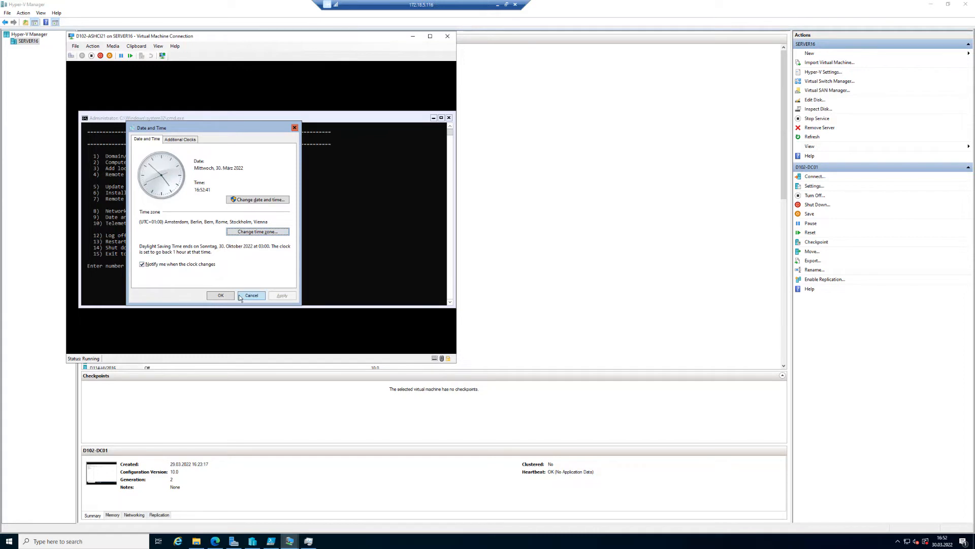
left_click(224, 295)
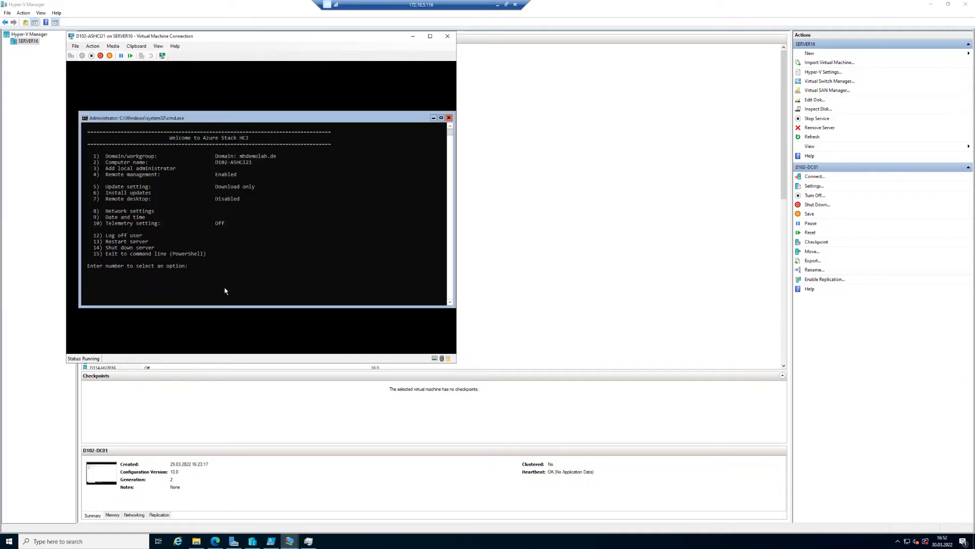
Reopen the Date and Time settings to check the time zone, then close them.
type("9")
key("Return")
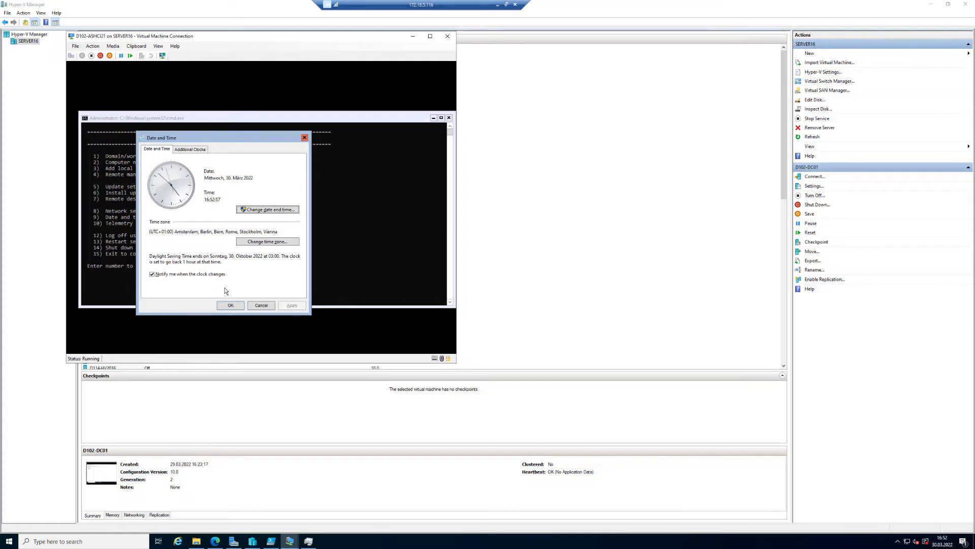
left_click_drag(239, 136, 277, 152)
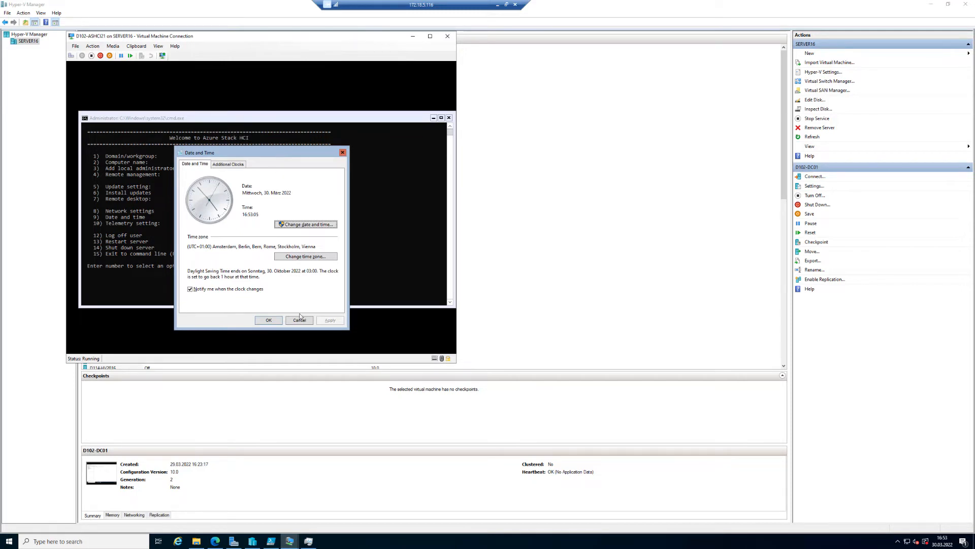
left_click(278, 321)
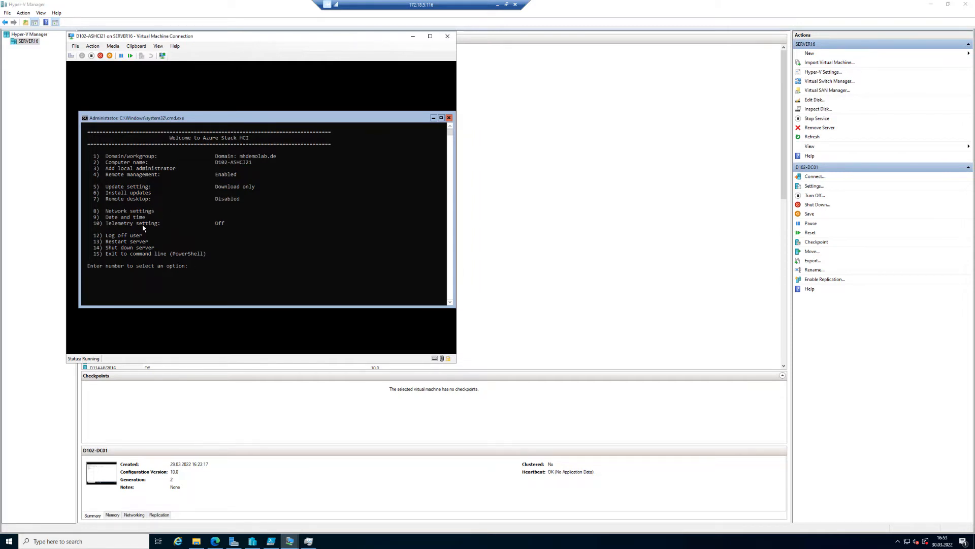
Change the telemetry setting to Optional.
type("10")
key("Return")
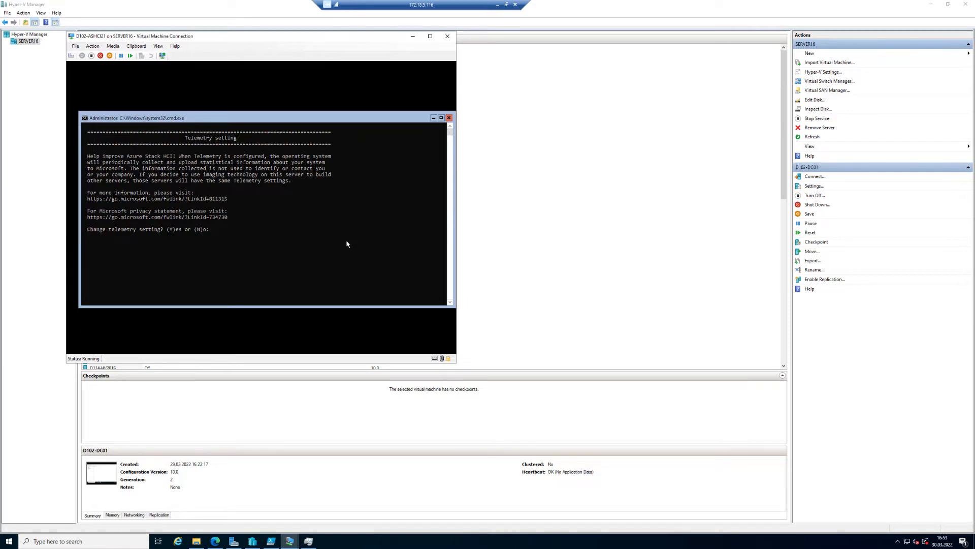
type("y")
key("Return")
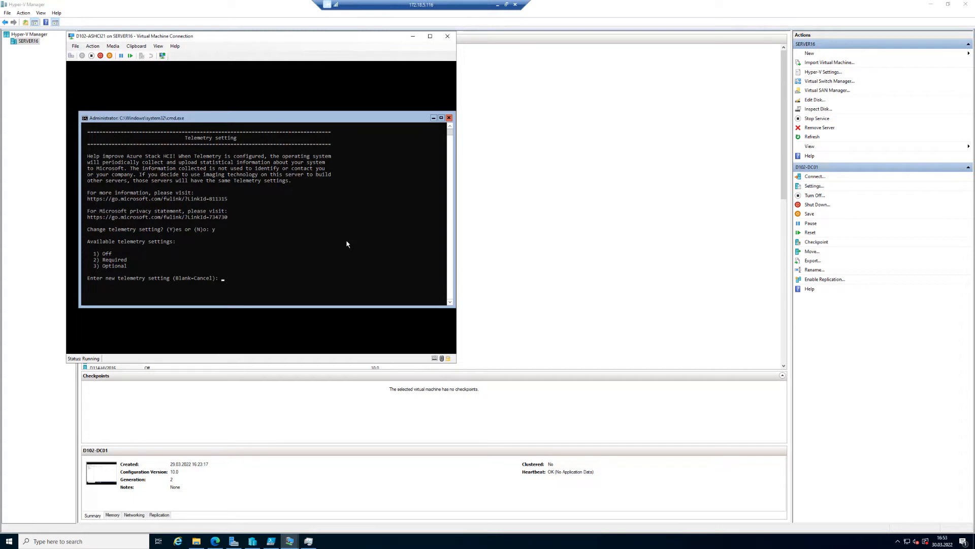
key("Return")
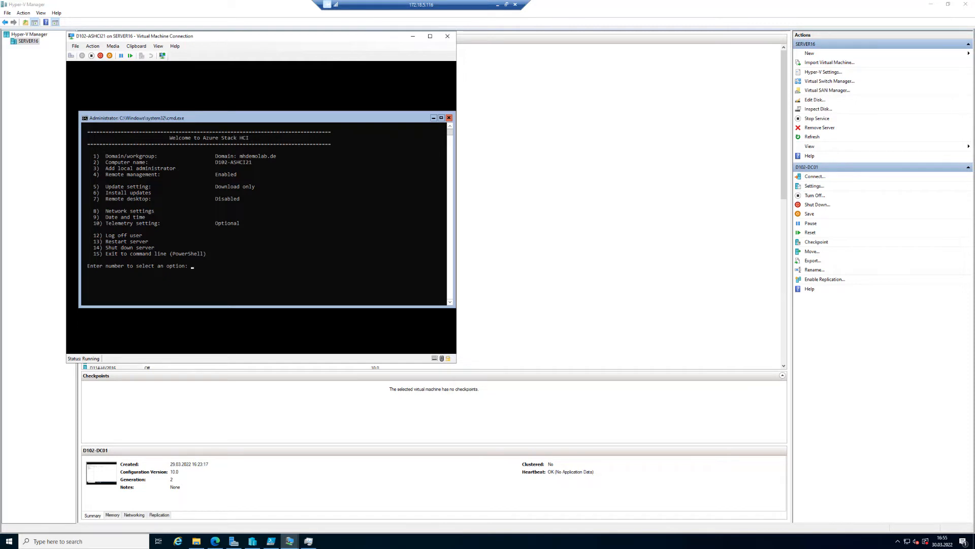
Switch to the D102-ASHCI22 virtual machine connection window.
left_click(290, 541)
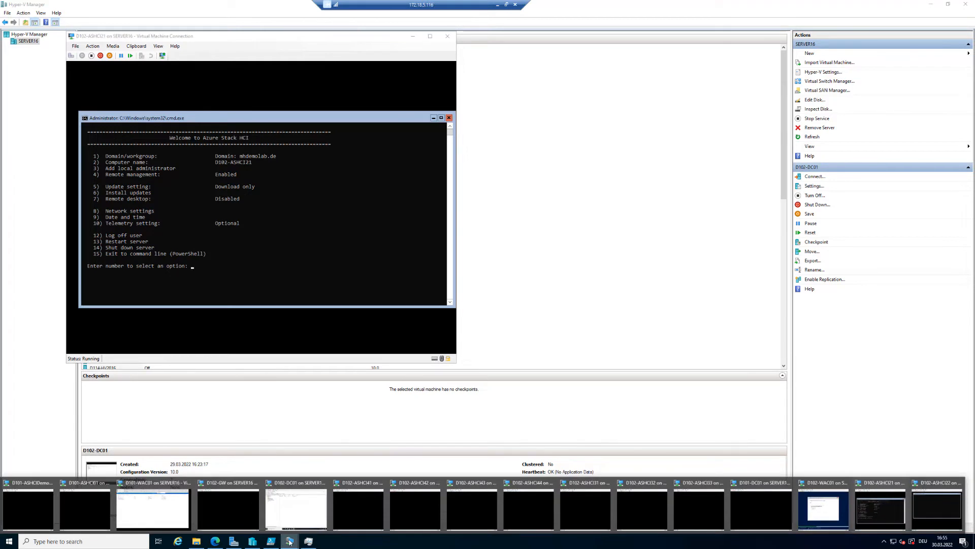
left_click(883, 508)
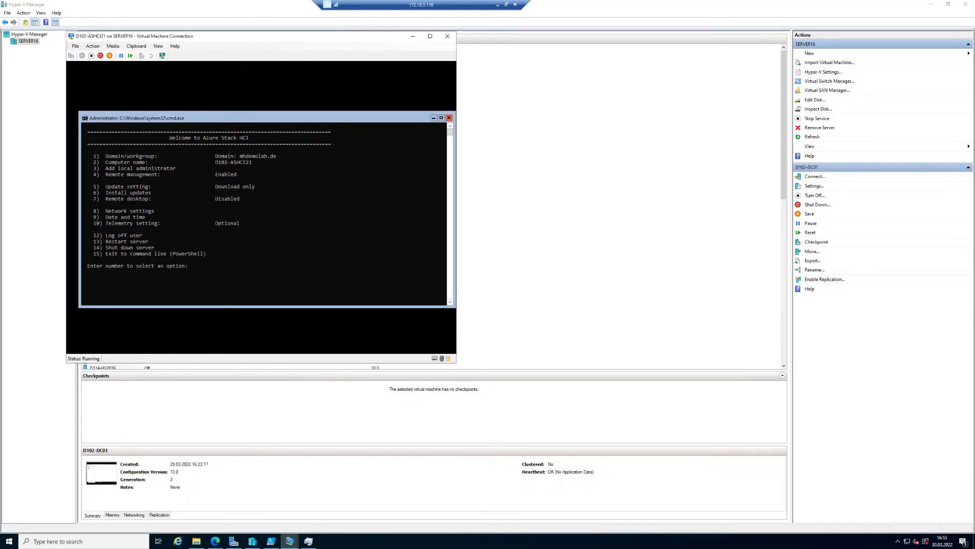
left_click(290, 542)
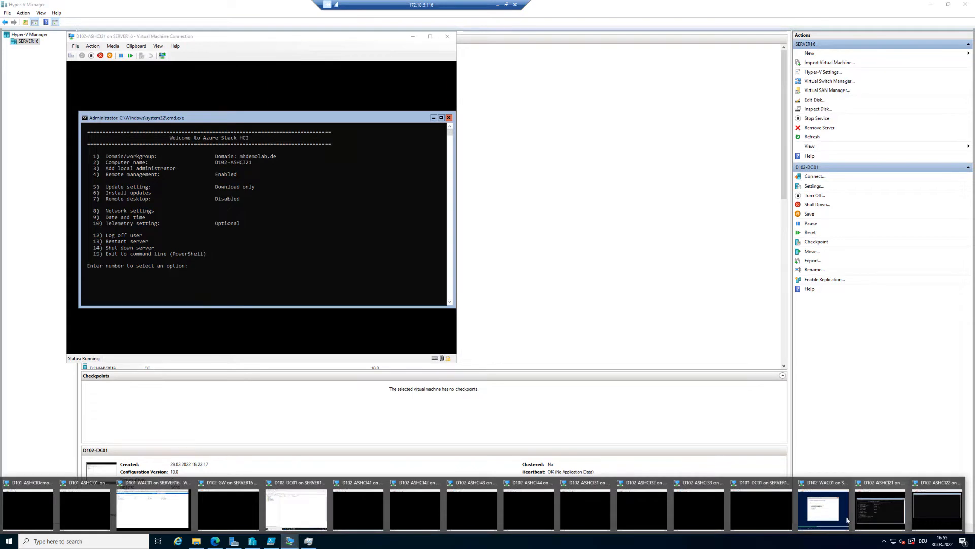
left_click(937, 502)
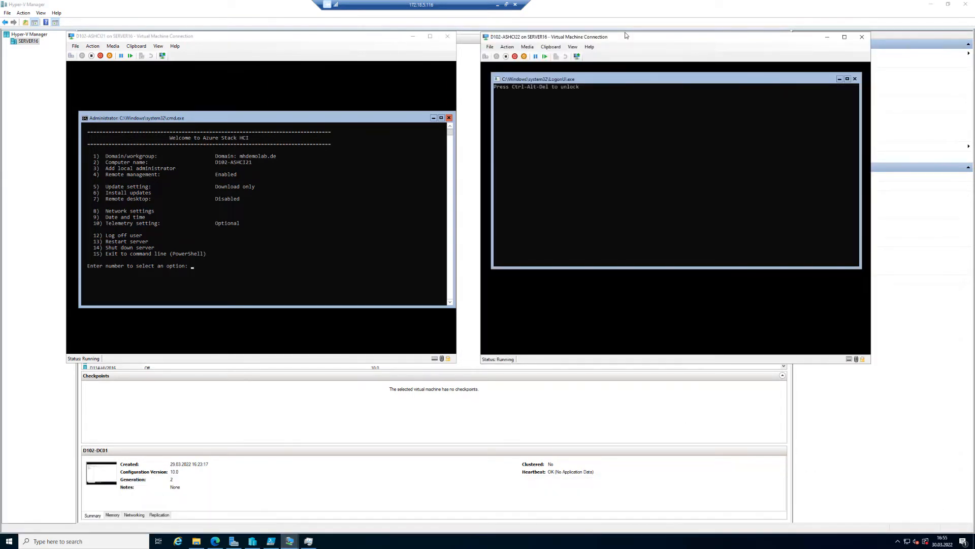
Unlock the D102-ASHCI22 console and set a new Administrator password, entering and confirming it.
left_click(596, 117)
left_click(485, 56)
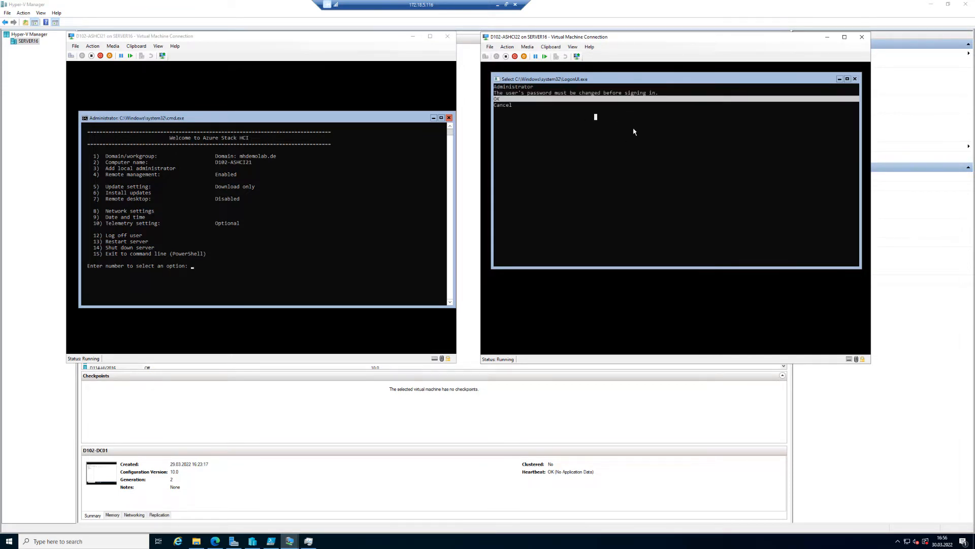
key("Escape")
key("Down")
key("Up")
key("Return")
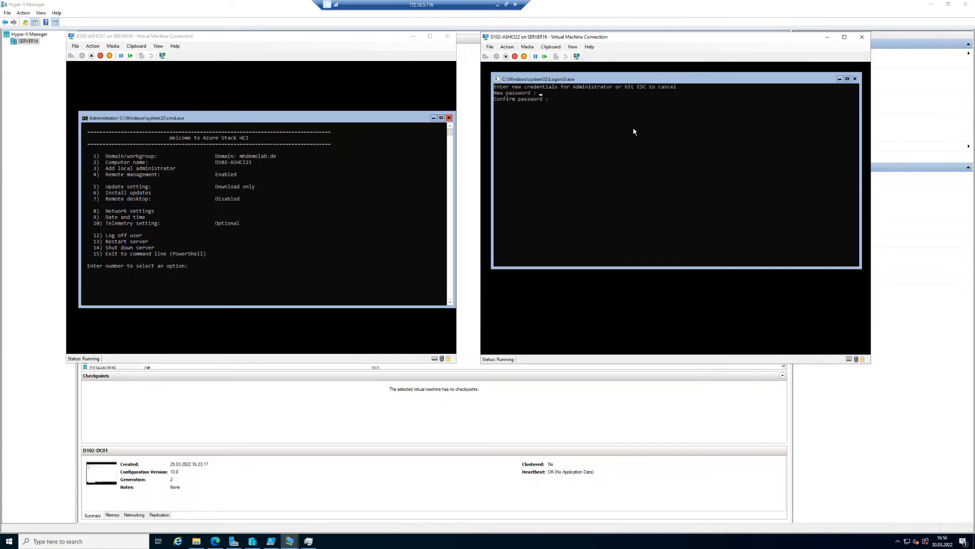
type("**************")
key("Return")
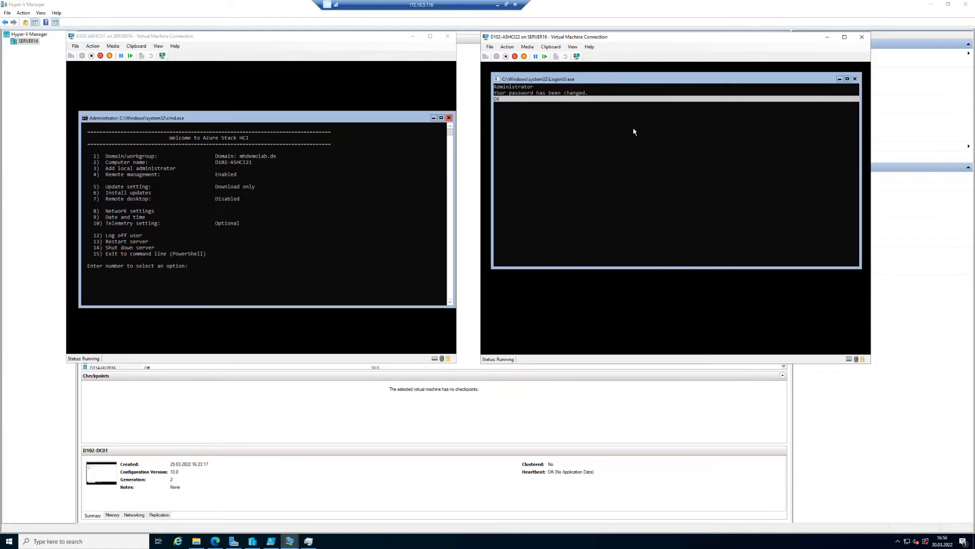
key("Return")
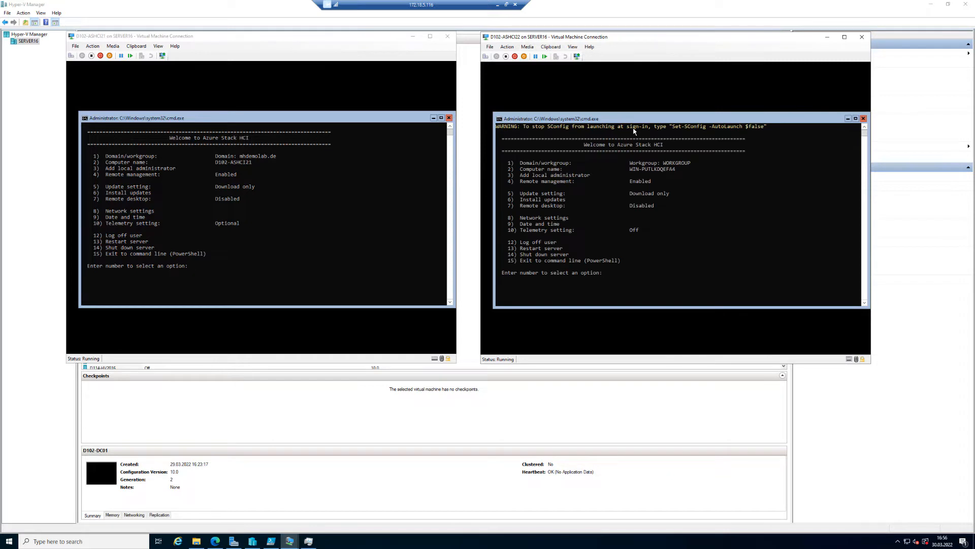
Join the node to the mhdemolab.de domain using mhdemolab\administrator and that account's password.
type("1")
key("Return")
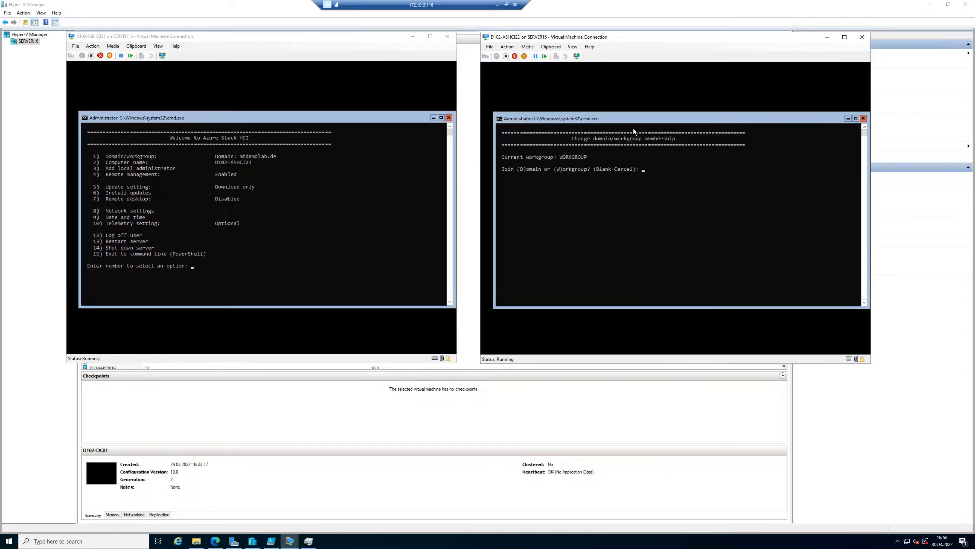
type("d")
key("Return")
type("mhdemolab.de")
key("Return")
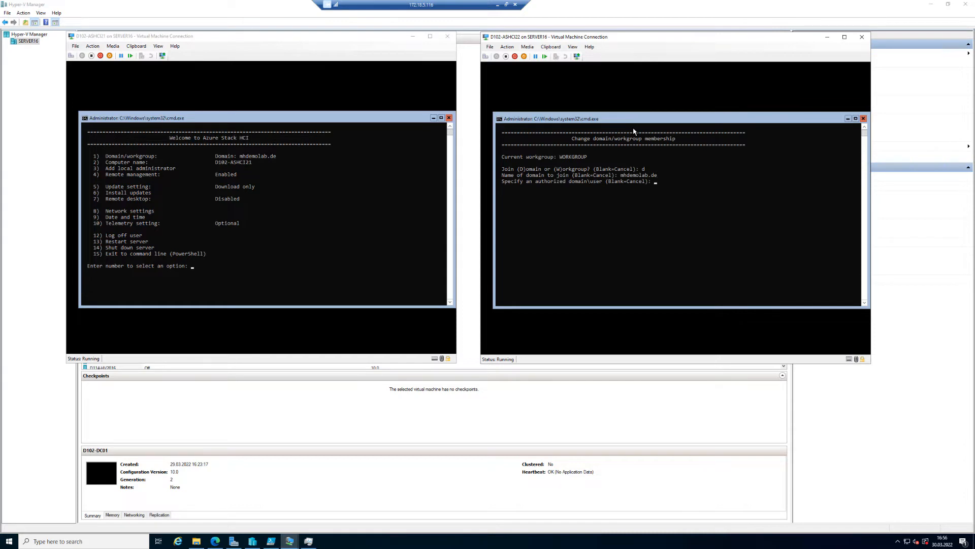
type("mhdemolab")
type("\\administrator")
key("Return")
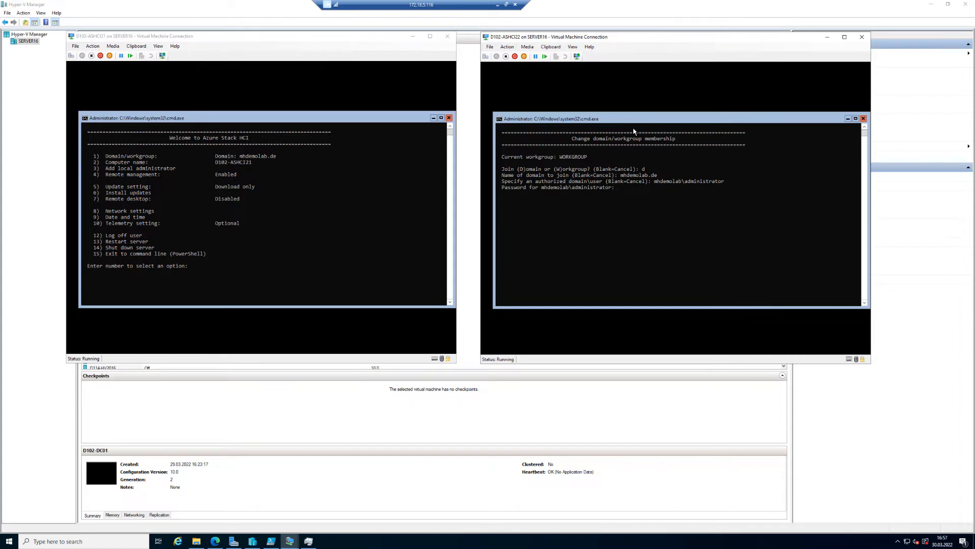
type("********")
key("Return")
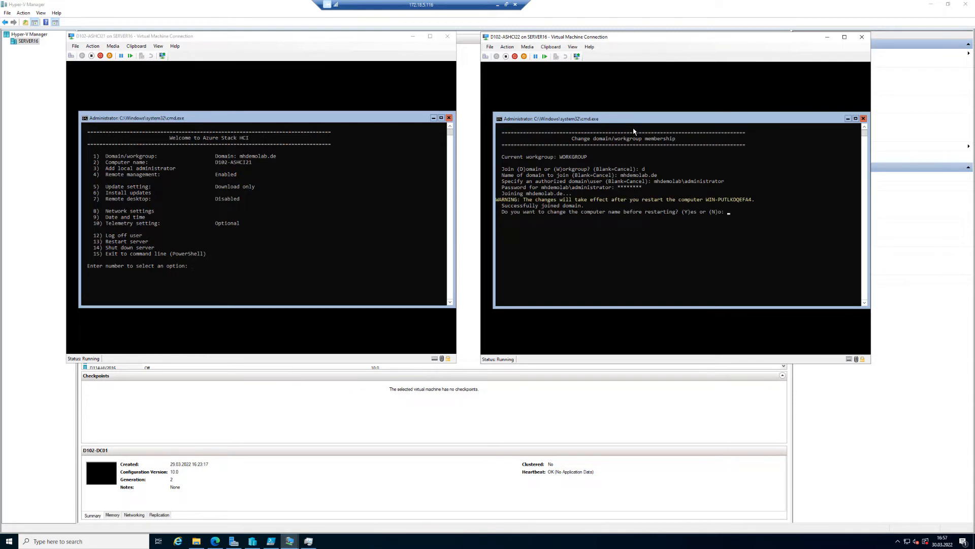
Rename the computer to D102-ASHCI22 before restarting, authorising with the domain administrator password.
type("y")
key("Return")
type("D102-ASHCI22")
key("Return")
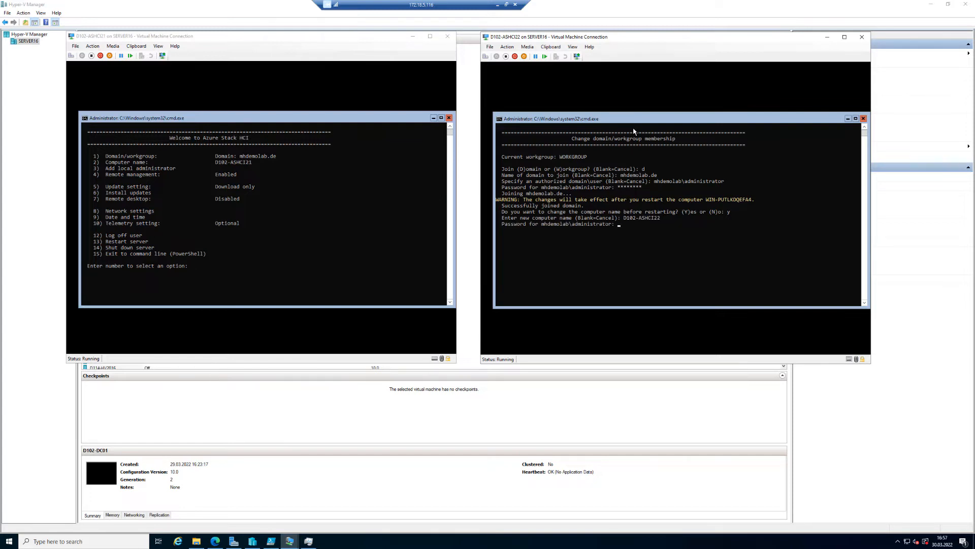
type("********")
key("Return")
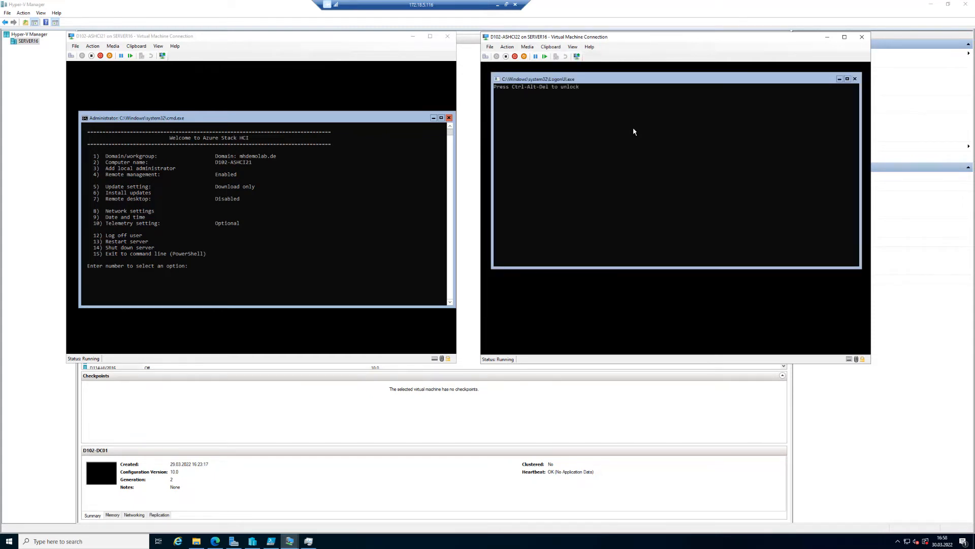
After the restart, sign in as another user with the domain administrator account and its password.
left_click(485, 55)
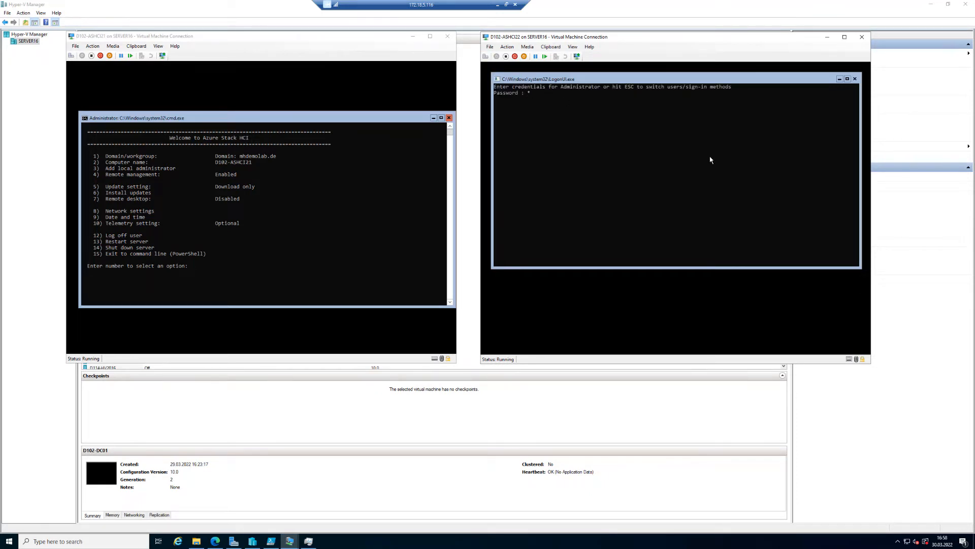
key("Escape")
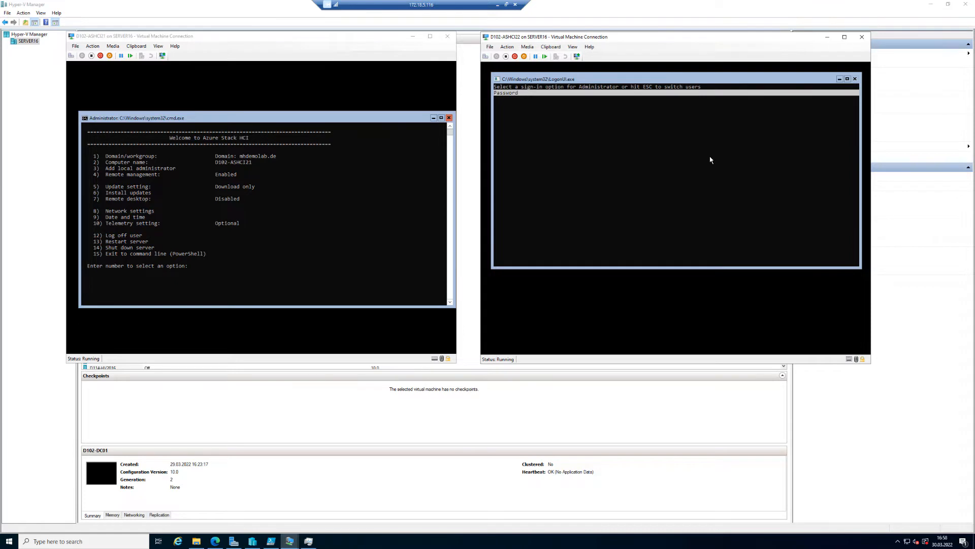
key("Down")
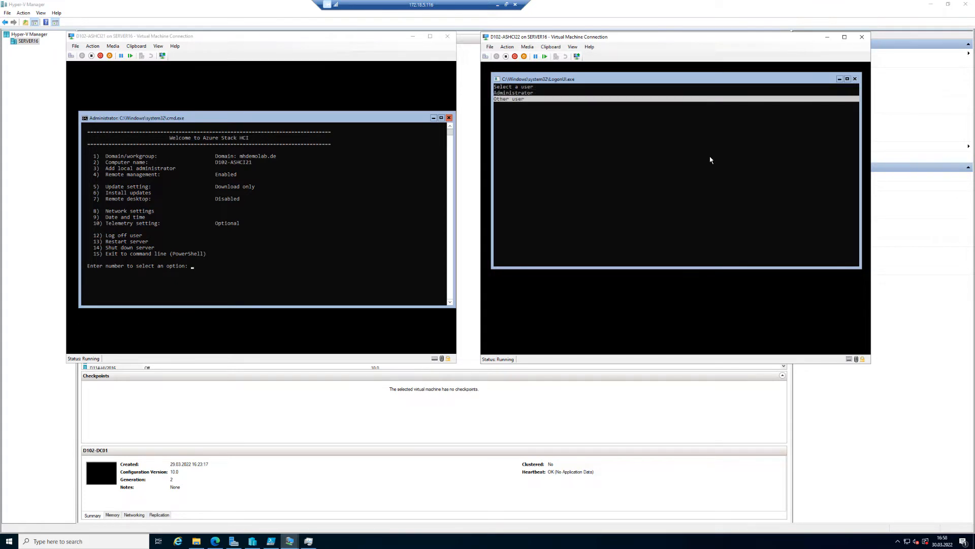
key("Return")
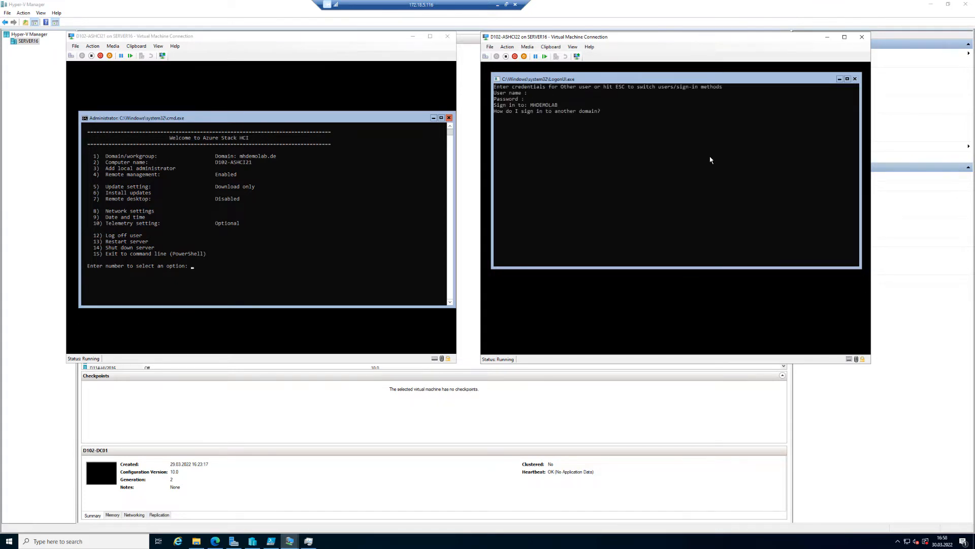
type("administrat")
type("or")
type("@mhdemola")
type("**")
key("Return")
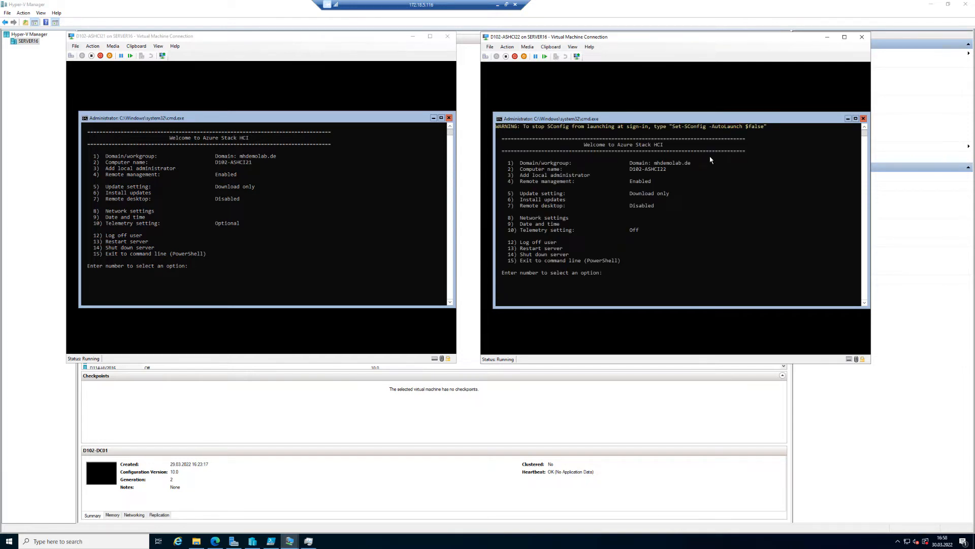
Set the node's time zone to (UTC+01:00) Amsterdam, Berlin, Bern, Rome, Stockholm, Vienna.
type("9")
key("Return")
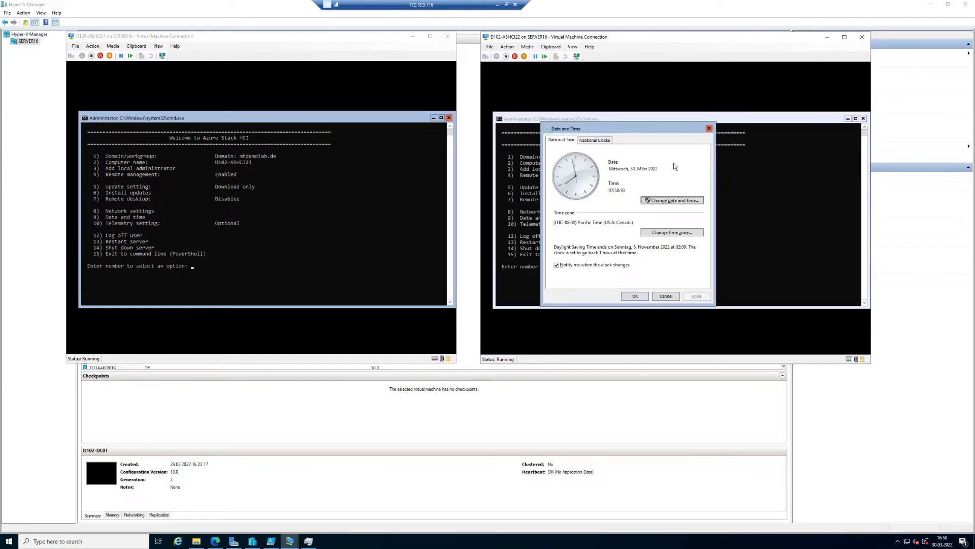
left_click(678, 232)
left_click(700, 174)
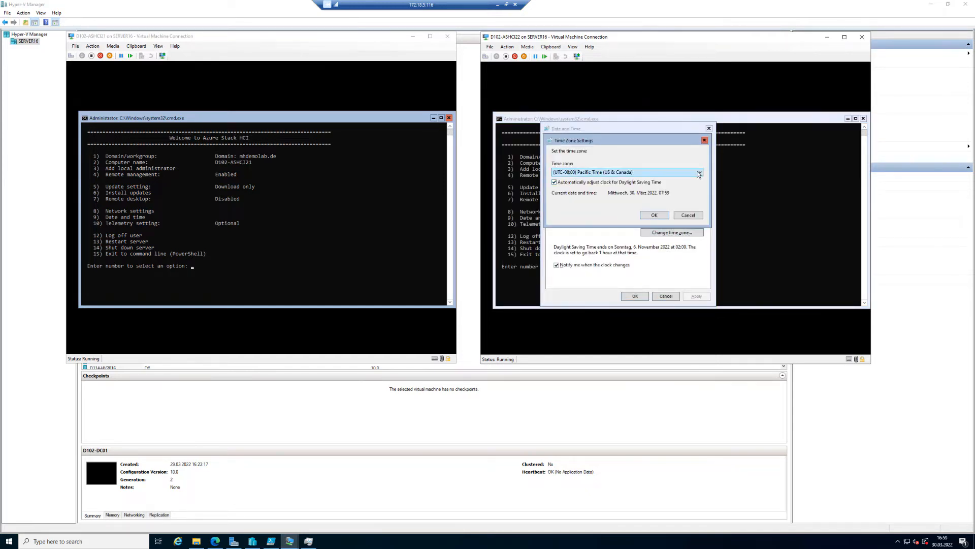
left_click_drag(700, 205, 700, 233)
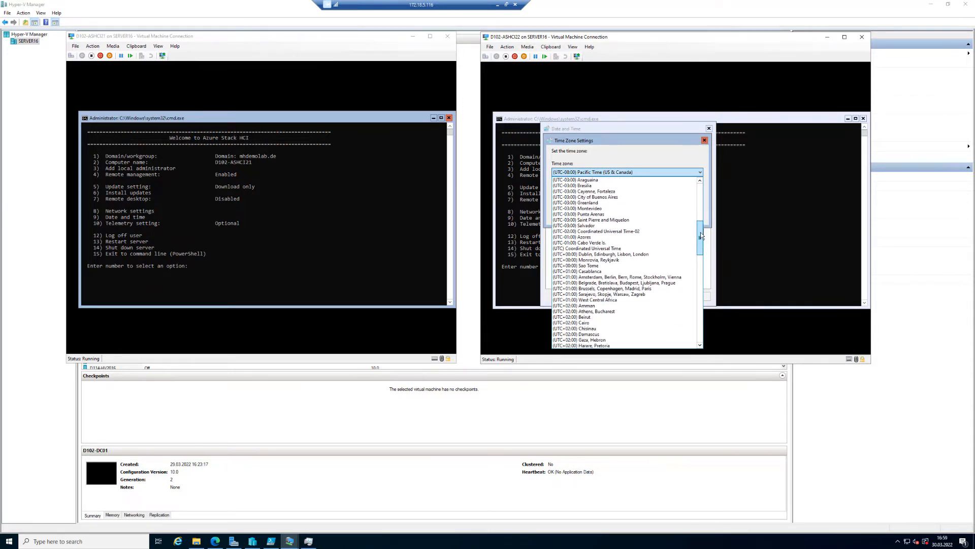
left_click(659, 277)
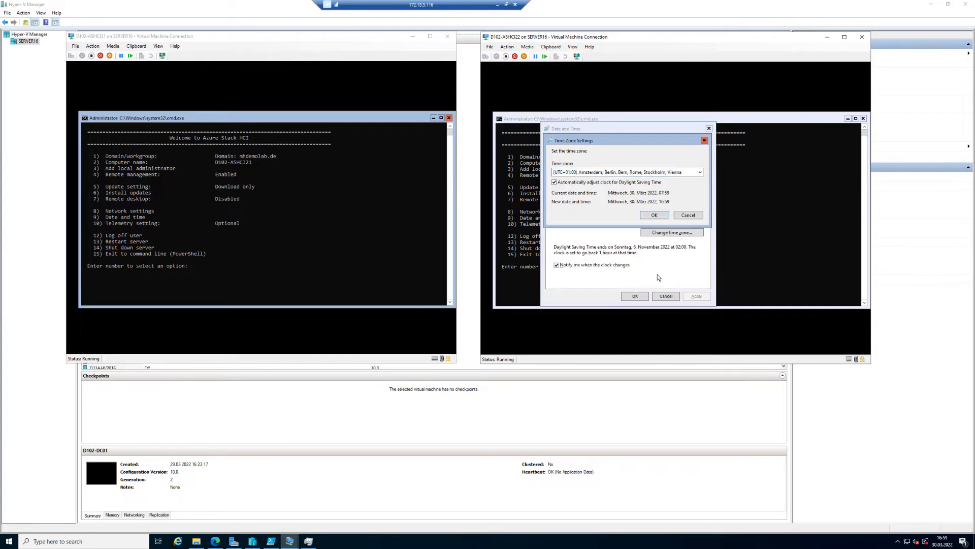
left_click(655, 215)
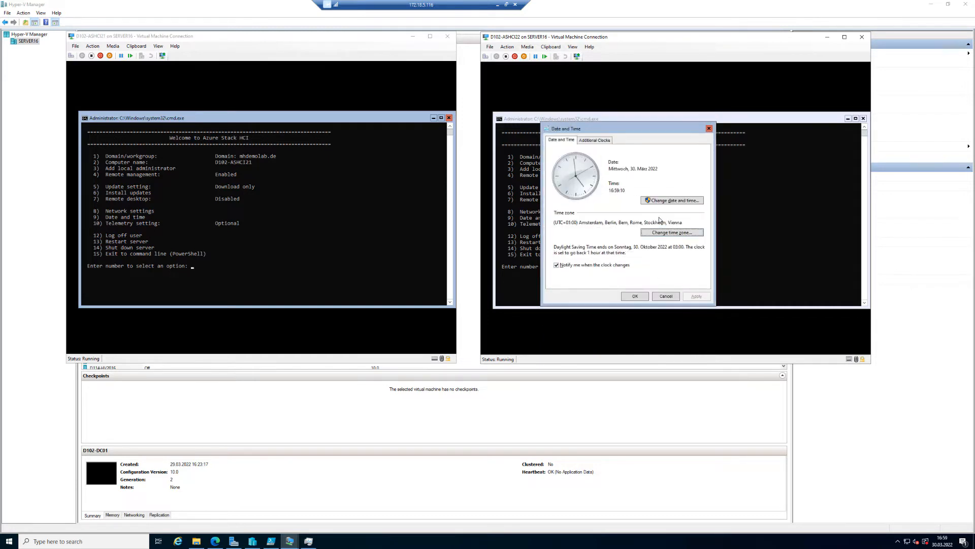
left_click(643, 299)
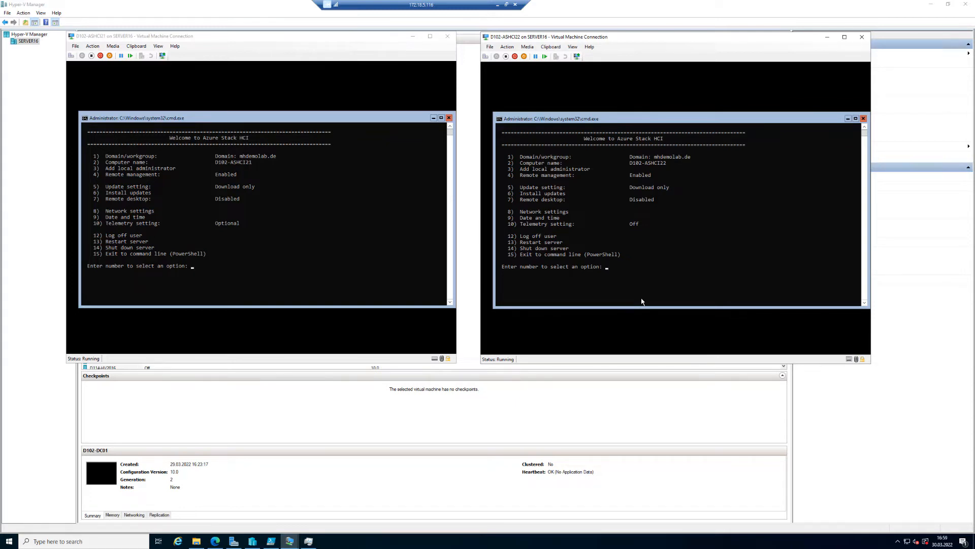
Connect to the D102-DC01 virtual machine and sign in as MHDEMOLAB\Administrator with the account password.
left_click(219, 16)
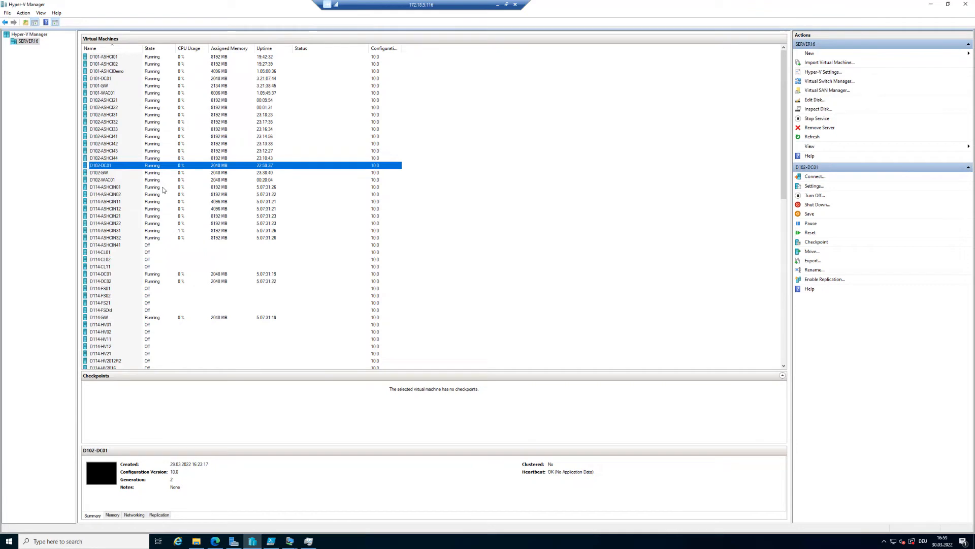
right_click(159, 167)
left_click(183, 174)
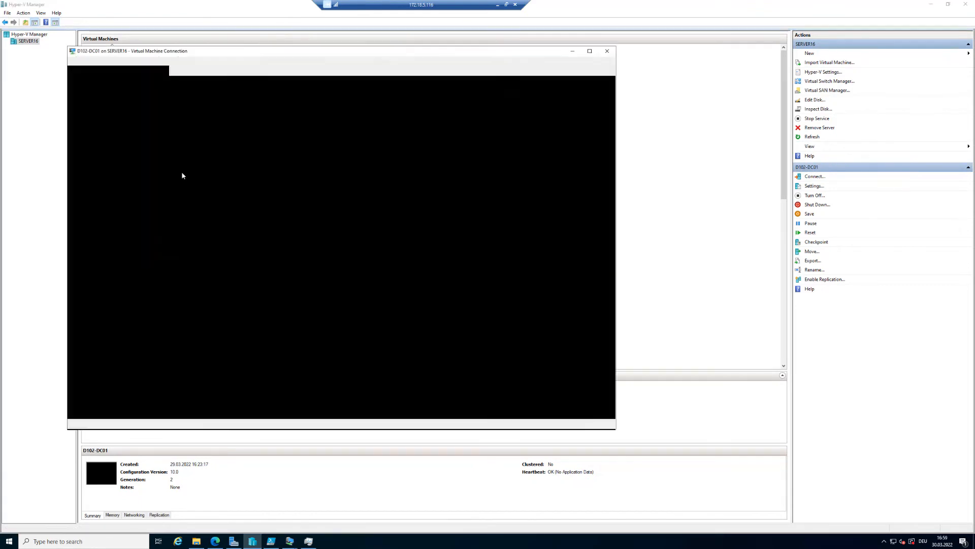
left_click(74, 71)
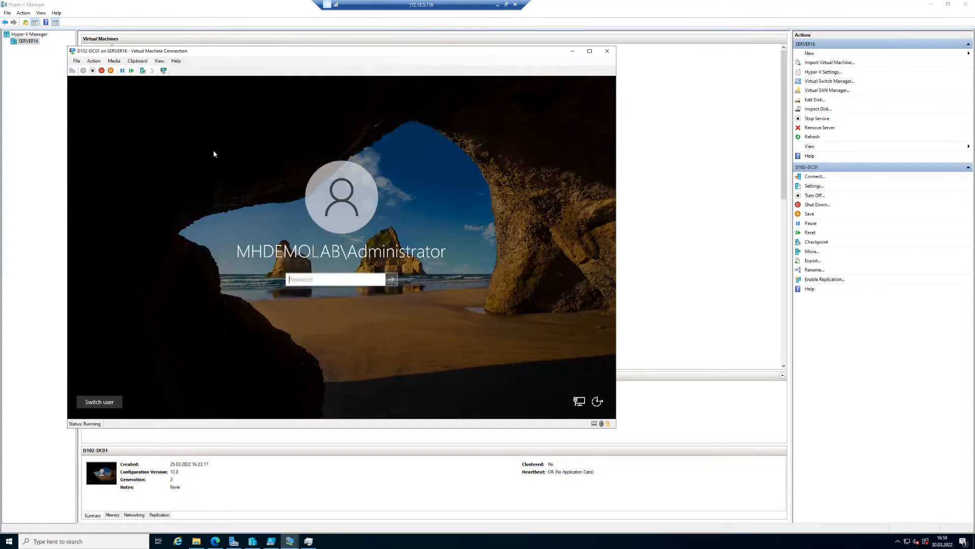
type("•••••••")
key("Return")
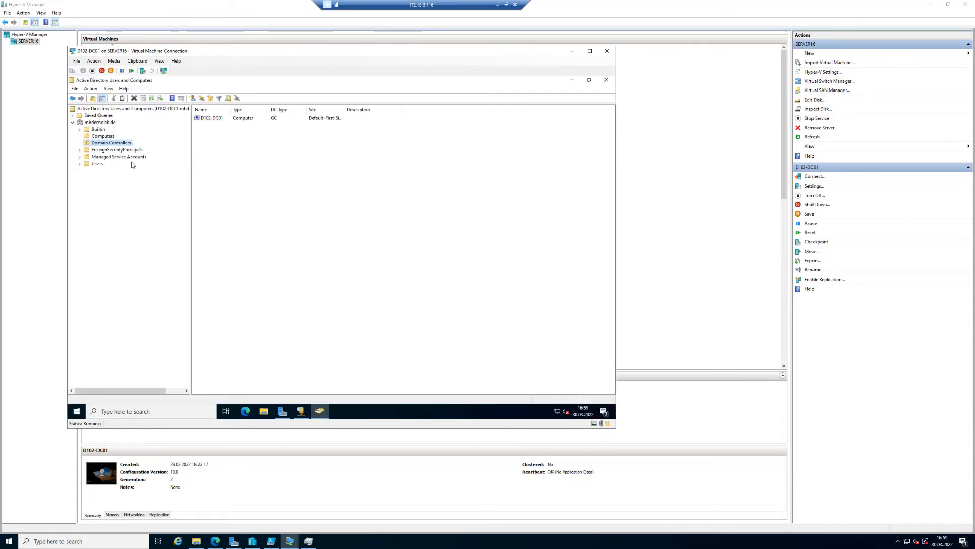
Refresh the Computers container in Active Directory Users and Computers to check for the joined nodes.
left_click(102, 136)
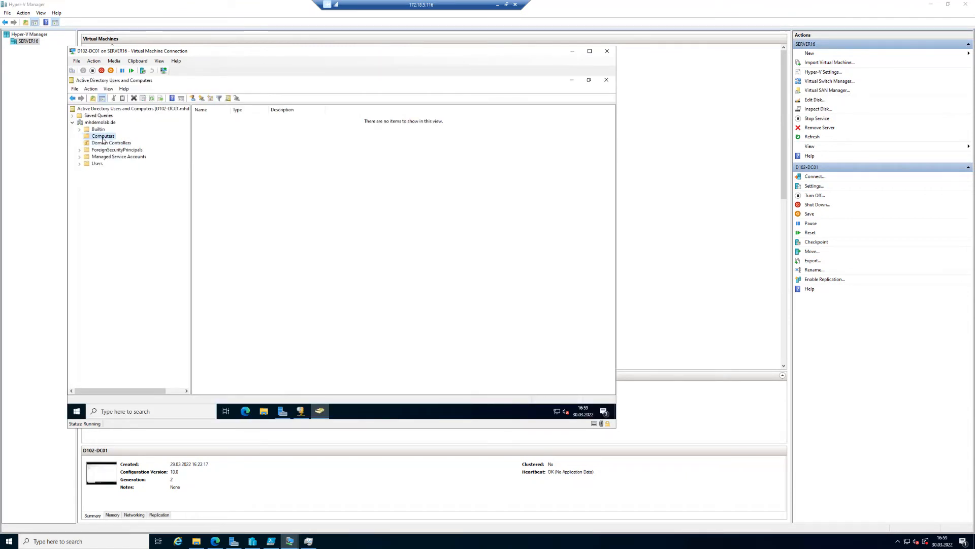
left_click(103, 143)
left_click(103, 137)
right_click(102, 141)
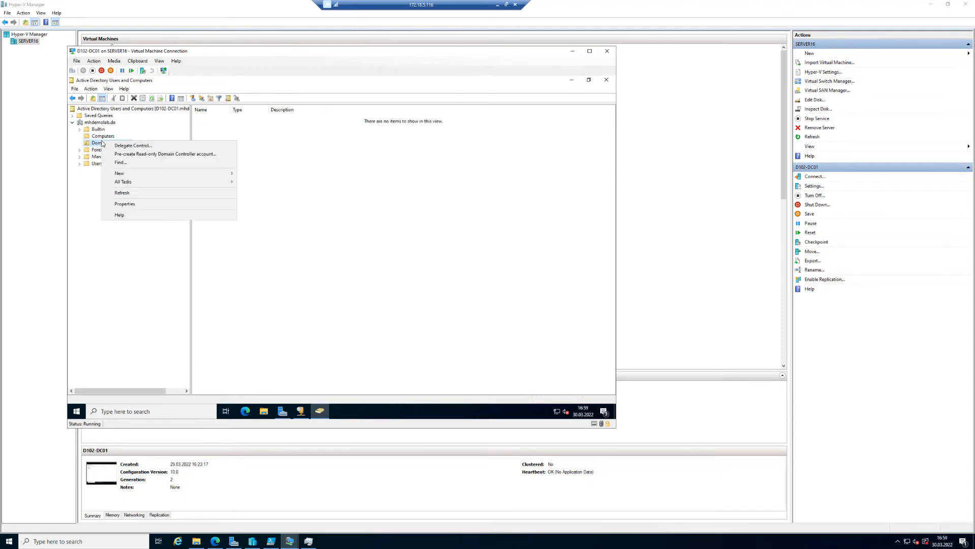
left_click(102, 138)
right_click(102, 137)
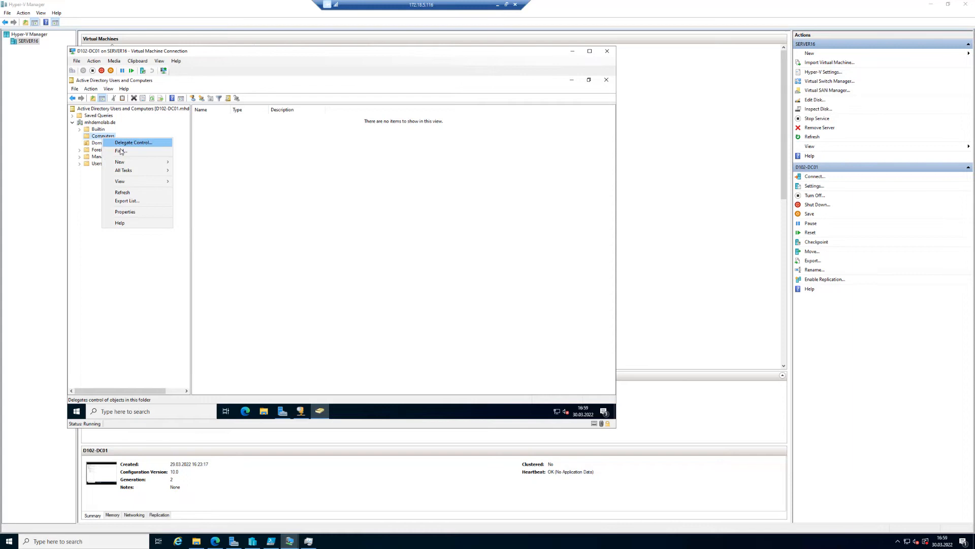
left_click(131, 192)
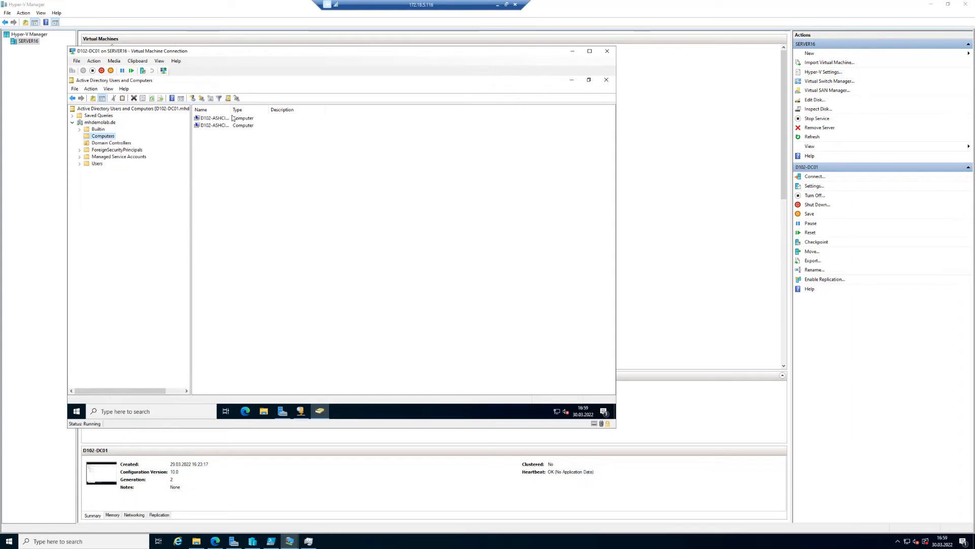
left_click_drag(231, 109, 288, 179)
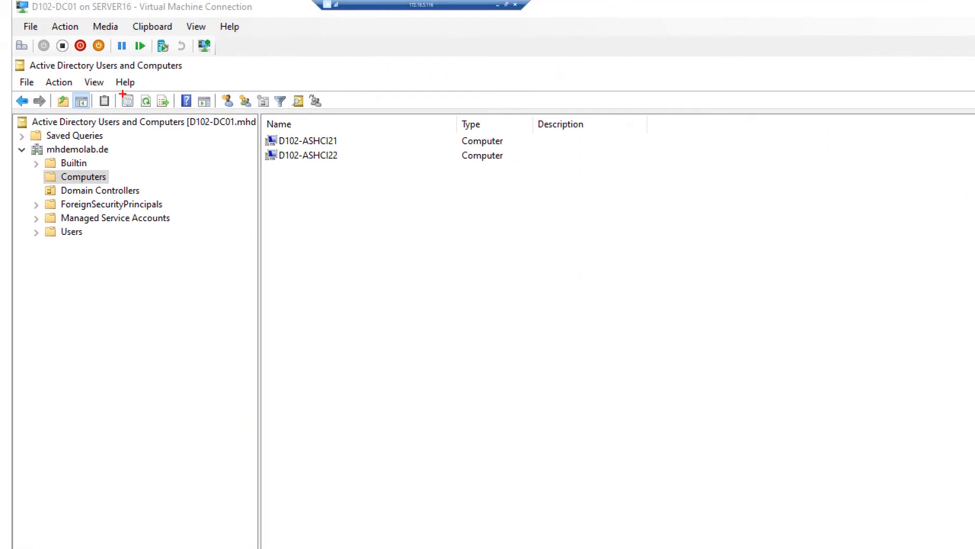
mouse_move(250, 133)
left_mouse_down()
mouse_move(336, 169)
mouse_move(366, 170)
left_mouse_up()
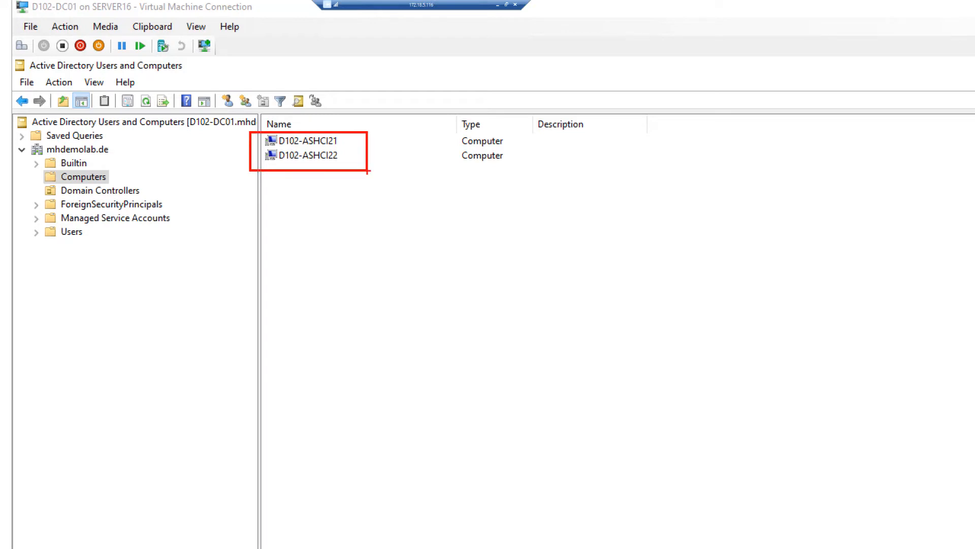
key("Escape")
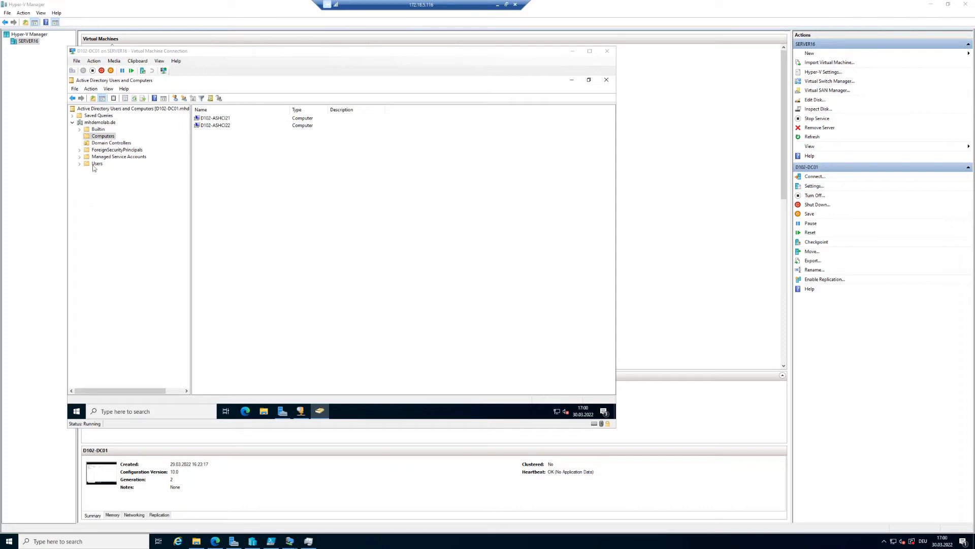
Create a new organizational unit named HCIClusters directly under the mhdemolab.de domain.
left_click(100, 123)
right_click(100, 123)
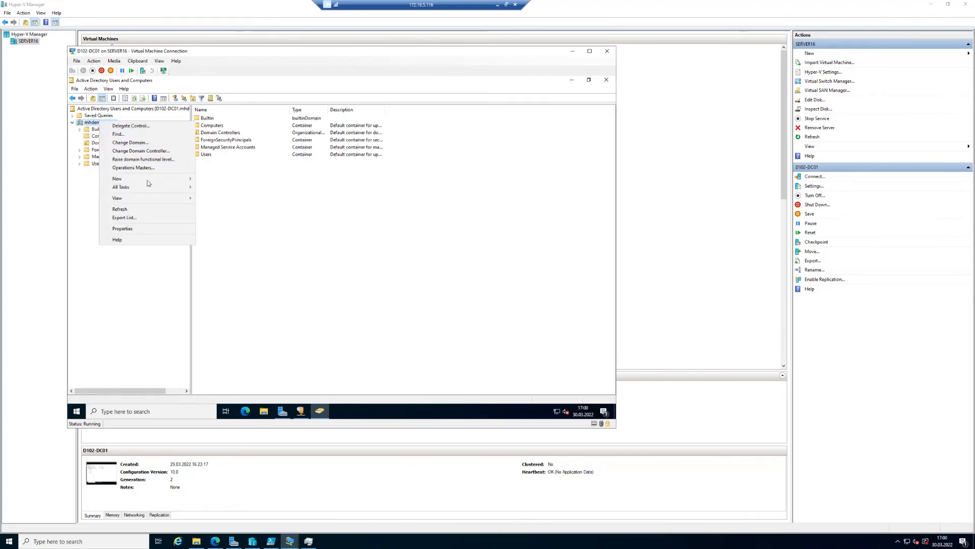
mouse_move(151, 180)
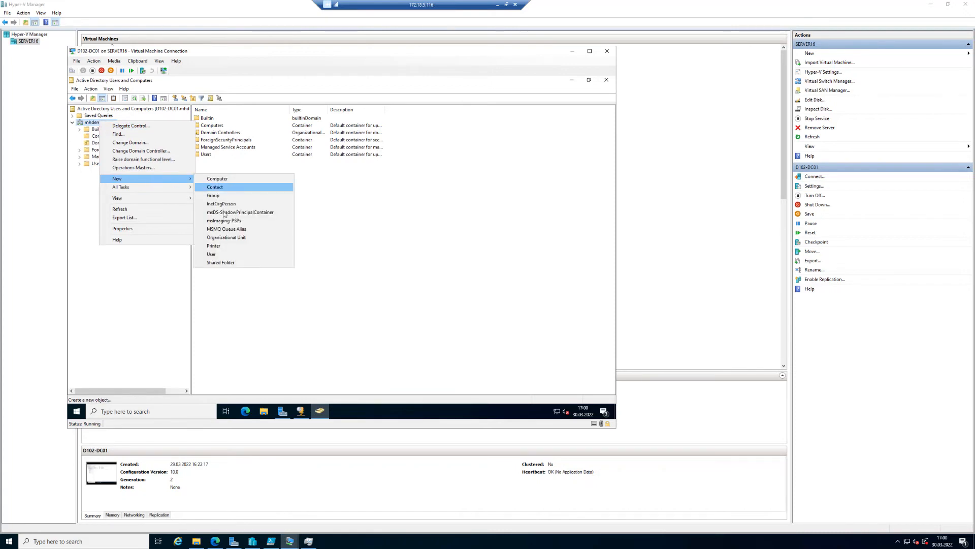
left_click(227, 238)
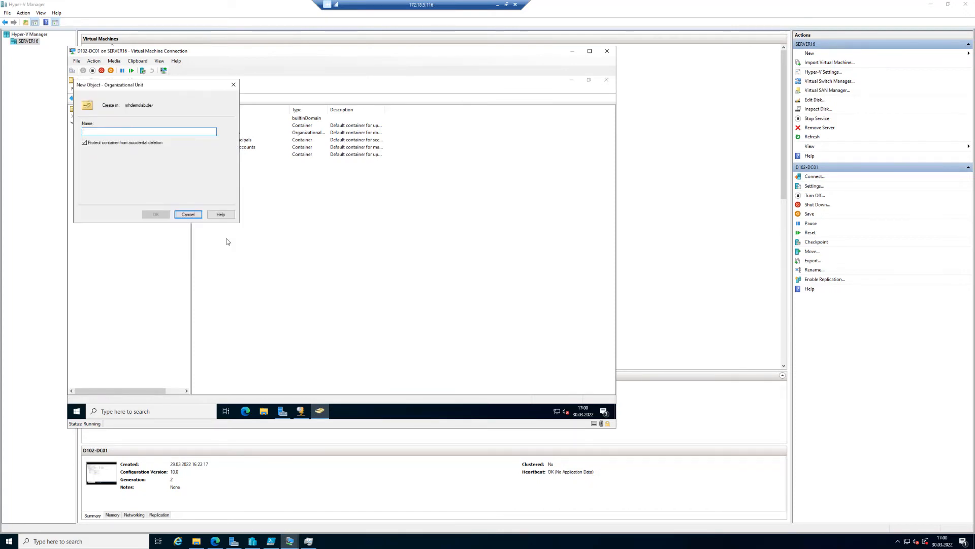
type("HCIClusters")
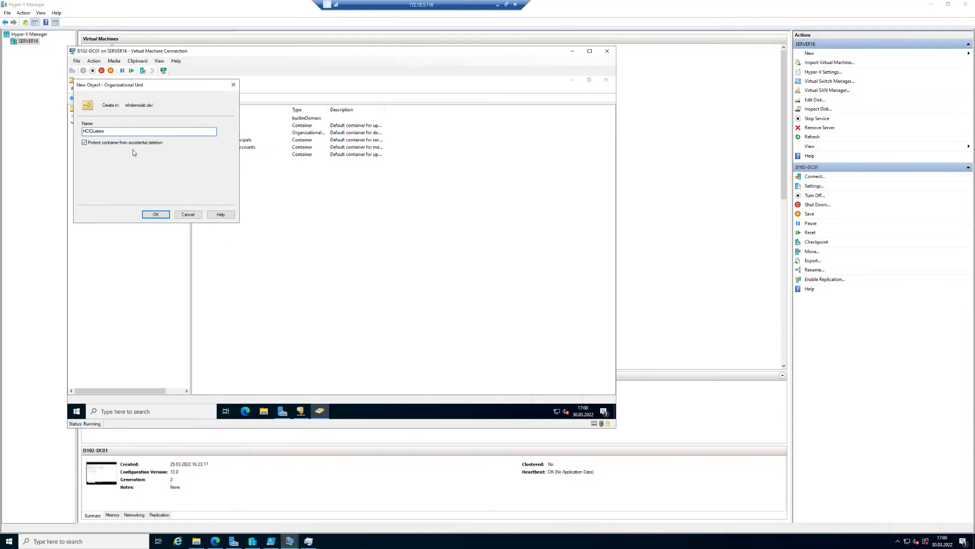
left_click(159, 215)
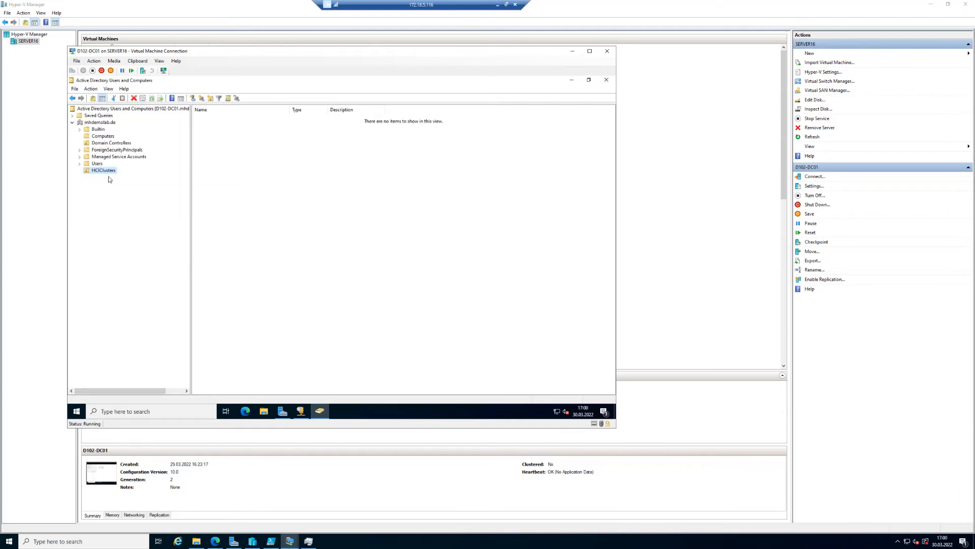
left_click(105, 145)
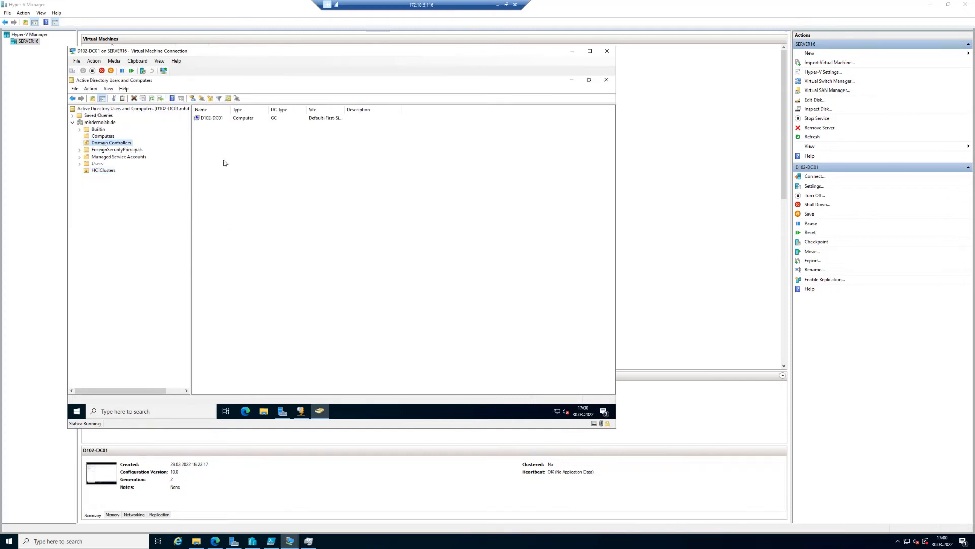
left_click(106, 136)
left_click_drag(254, 166, 96, 175)
right_click(97, 171)
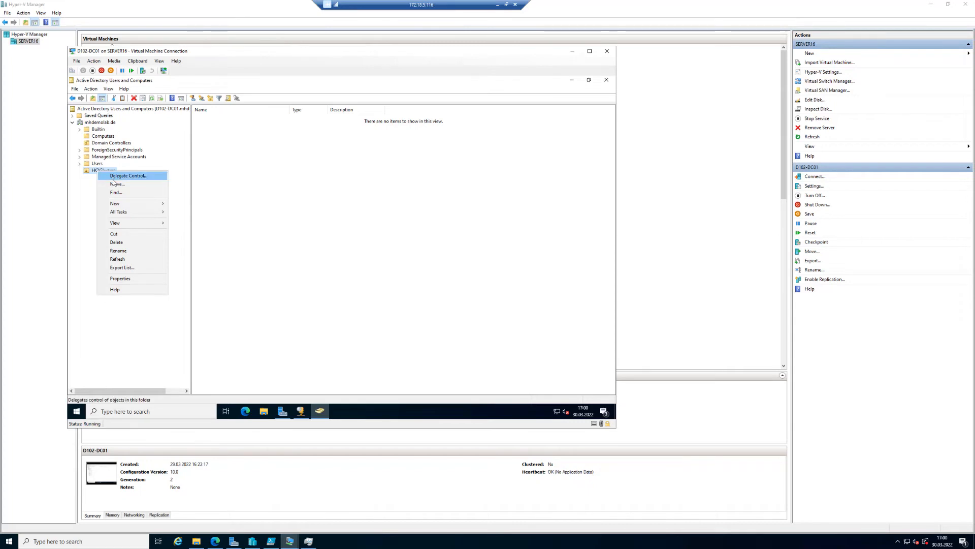
mouse_move(115, 211)
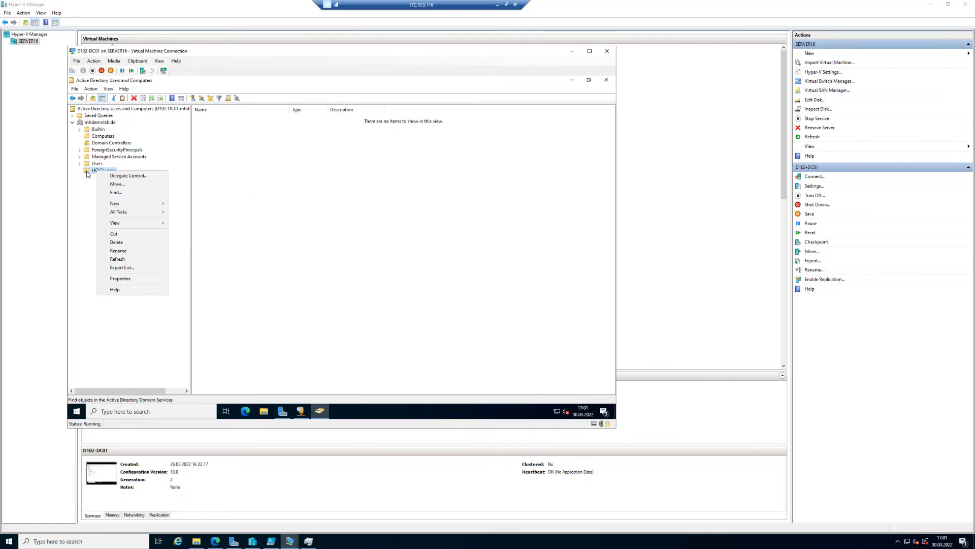
left_click(77, 230)
Switch to Server Manager and open Group Policy Management from its tools.
left_click(75, 410)
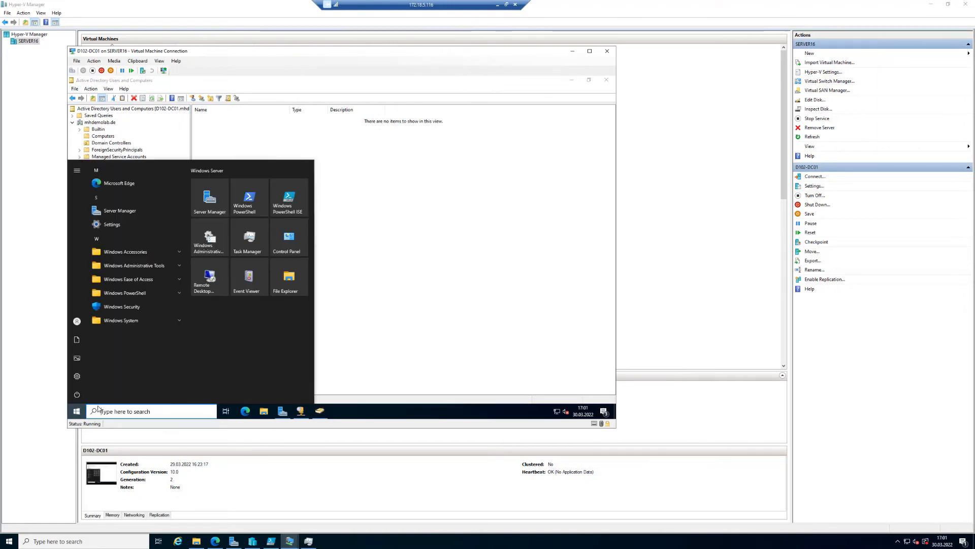
left_click(77, 411)
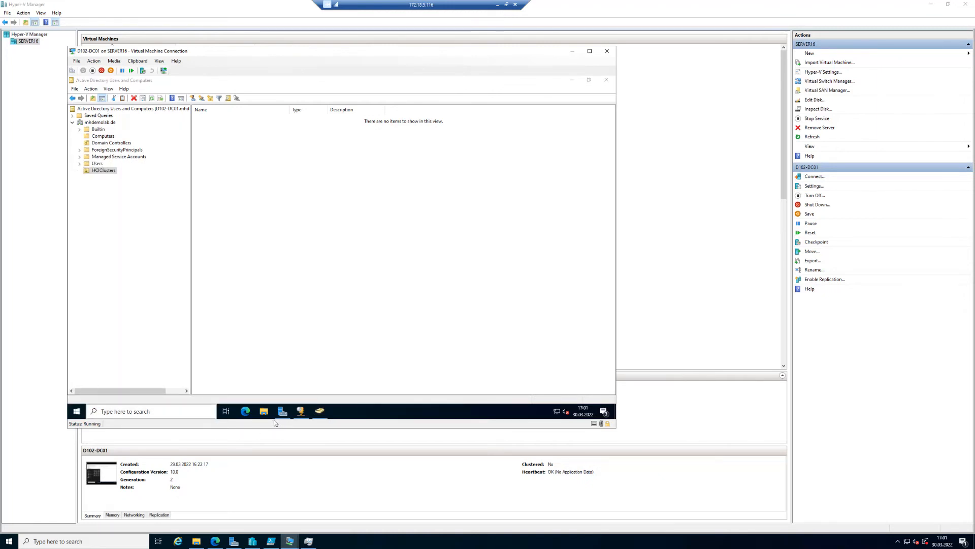
left_click(283, 410)
left_click(561, 97)
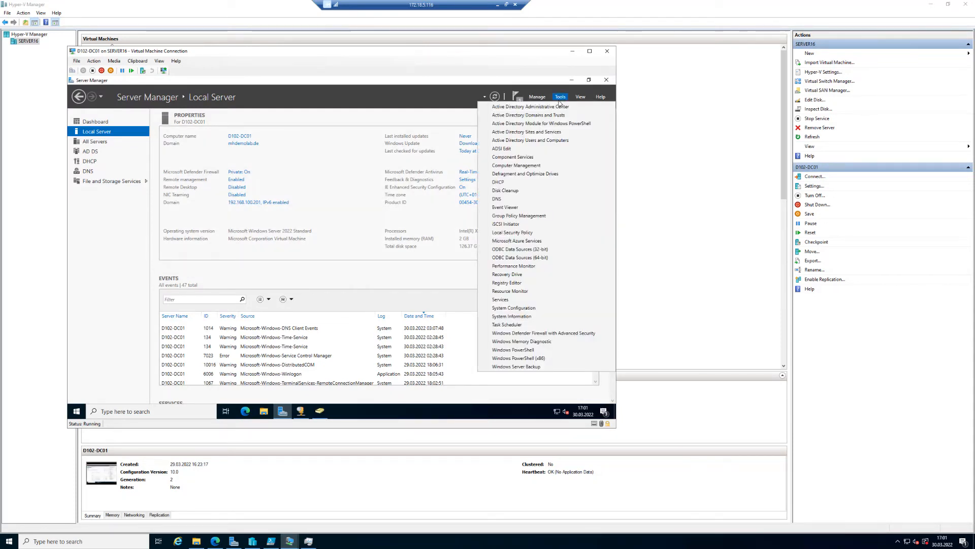
left_click(532, 216)
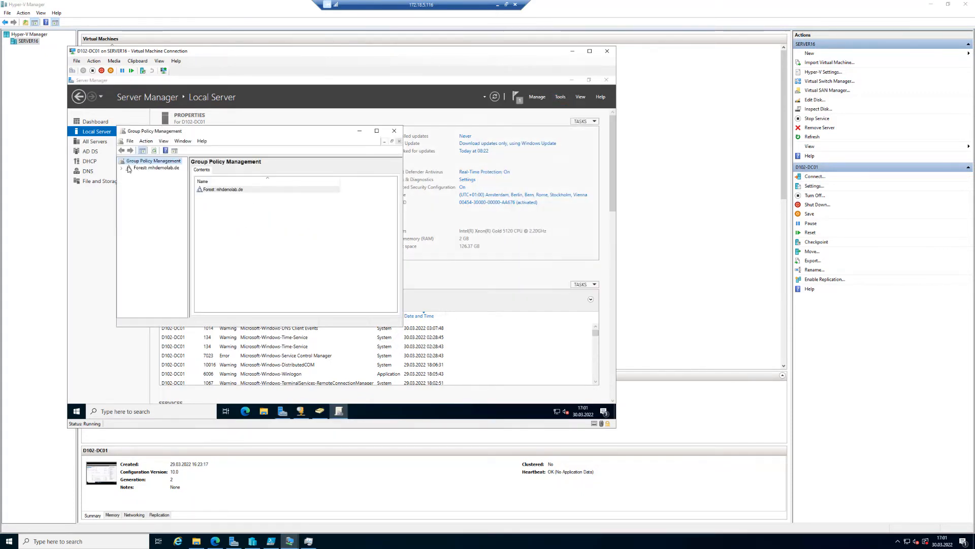
Expand the mhdemolab.de domain and enable Block Inheritance on the HCIClusters organizational unit.
left_click(122, 168)
left_click(129, 174)
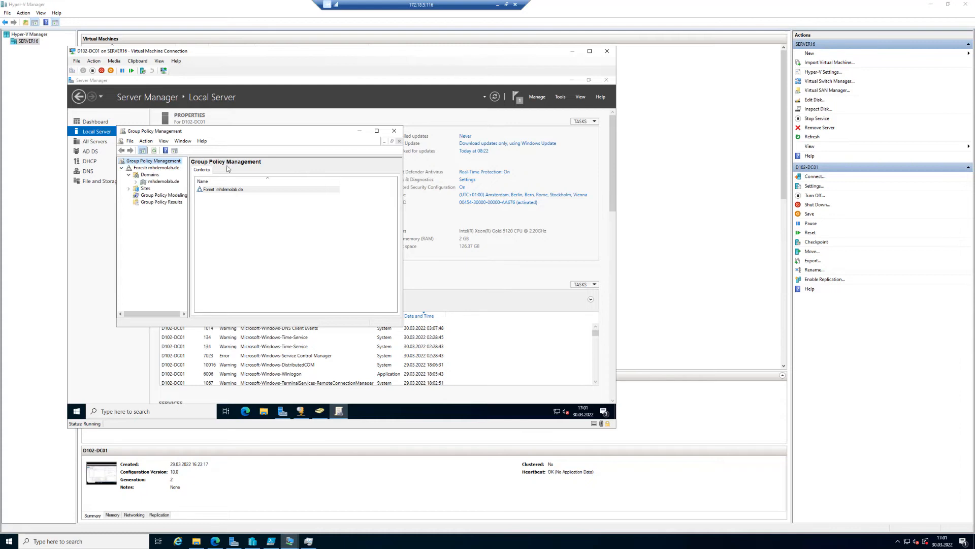
double_click(256, 126)
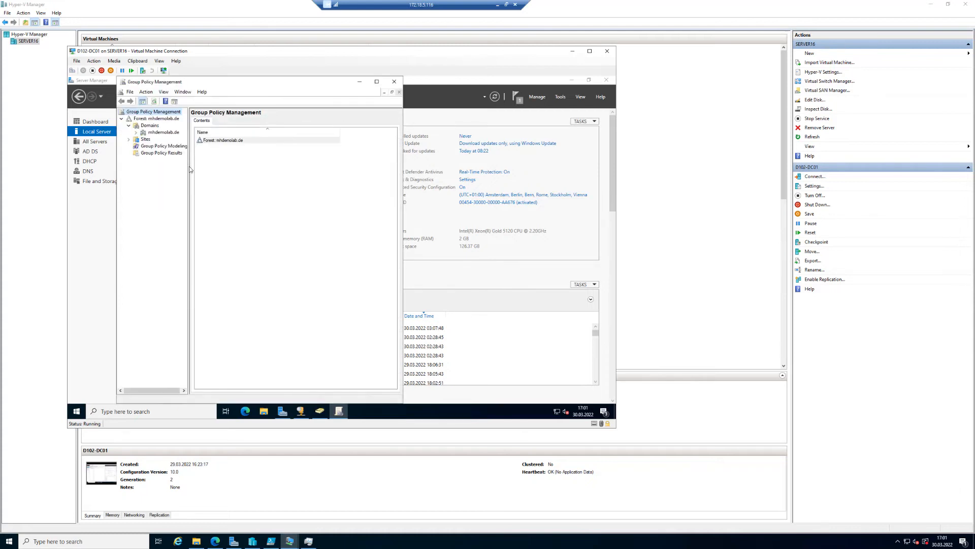
left_click_drag(190, 168, 242, 169)
left_click(136, 132)
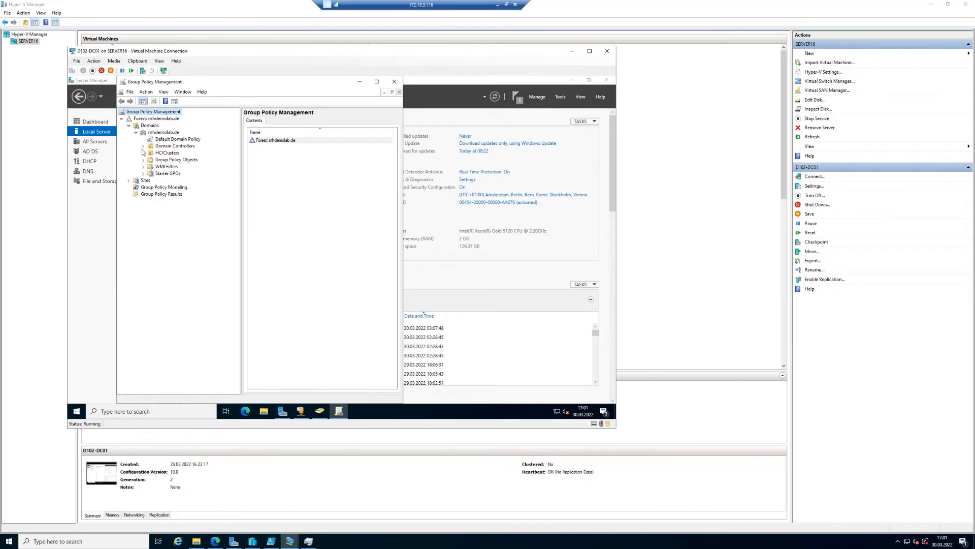
left_click(158, 153)
double_click(229, 82)
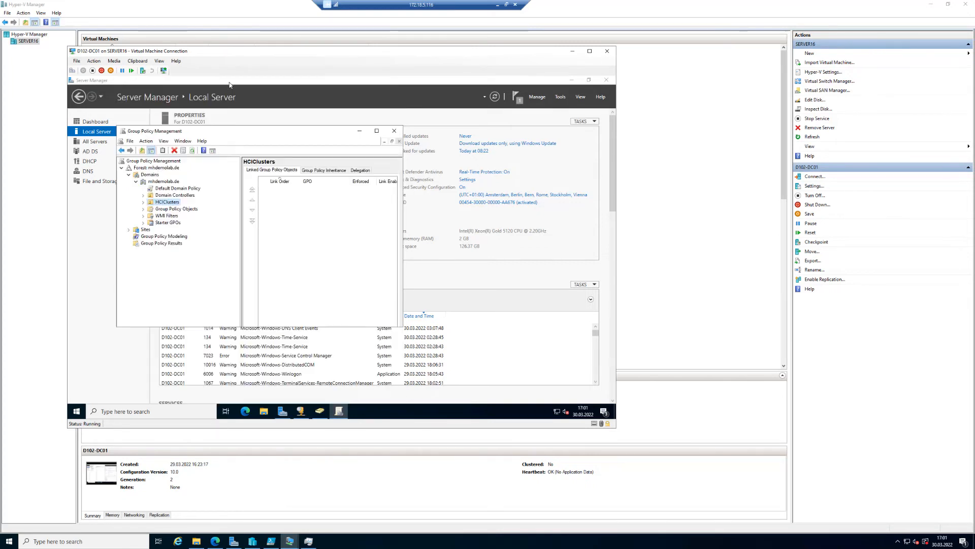
double_click(222, 131)
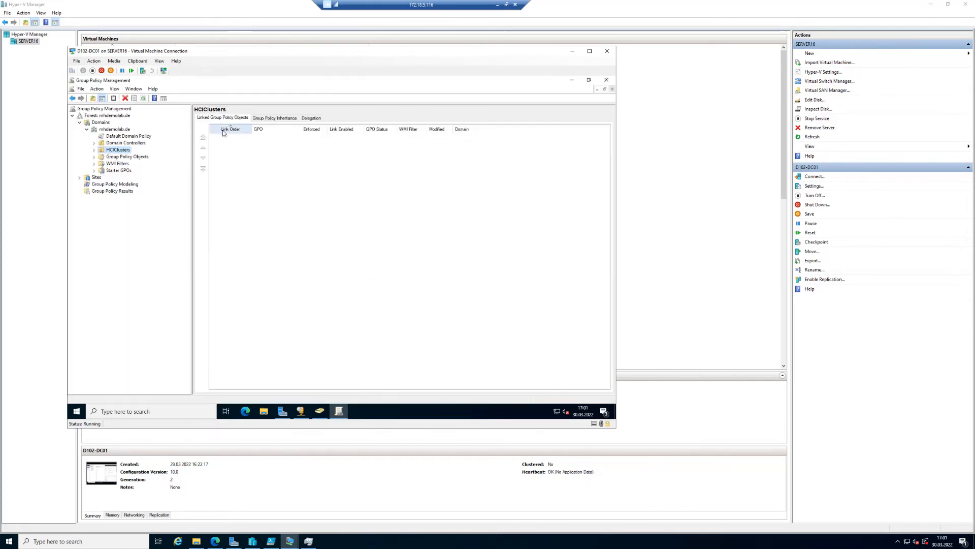
right_click(116, 153)
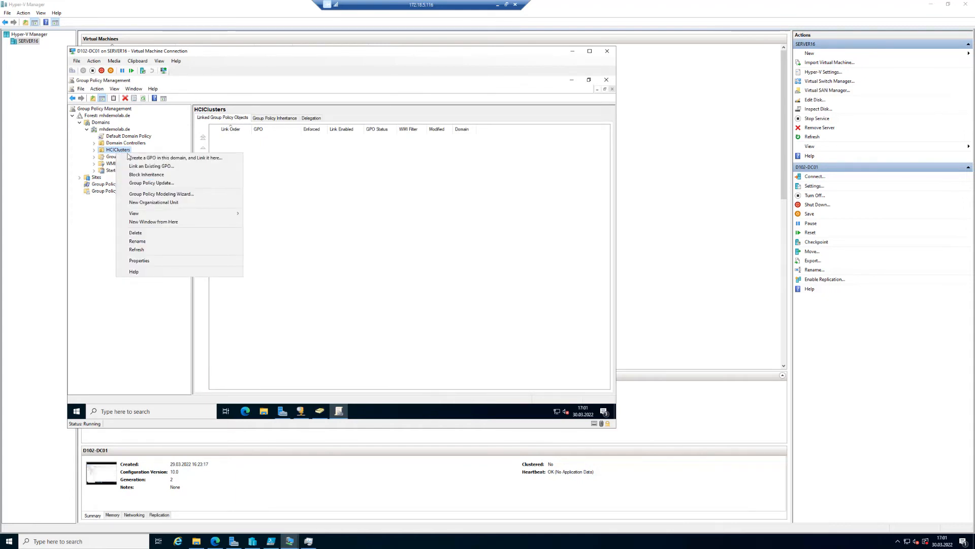
left_click(170, 177)
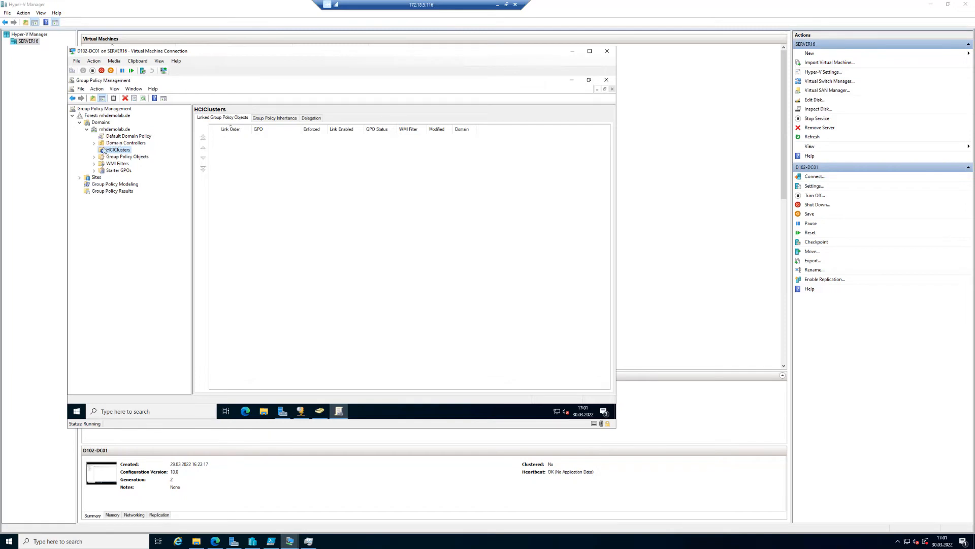
Inspect the context options of the HCIClusters OU and the Default Domain Policy link.
right_click(111, 152)
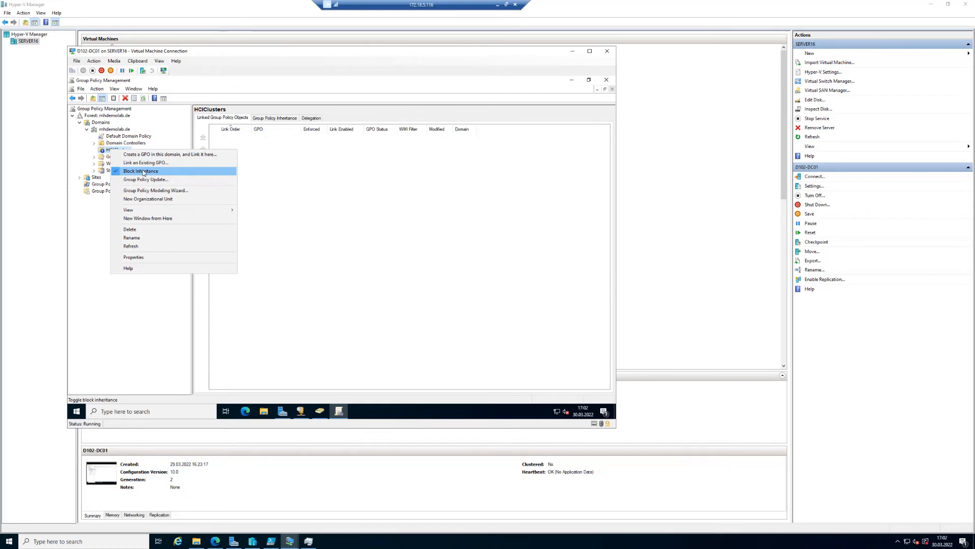
left_click(107, 151)
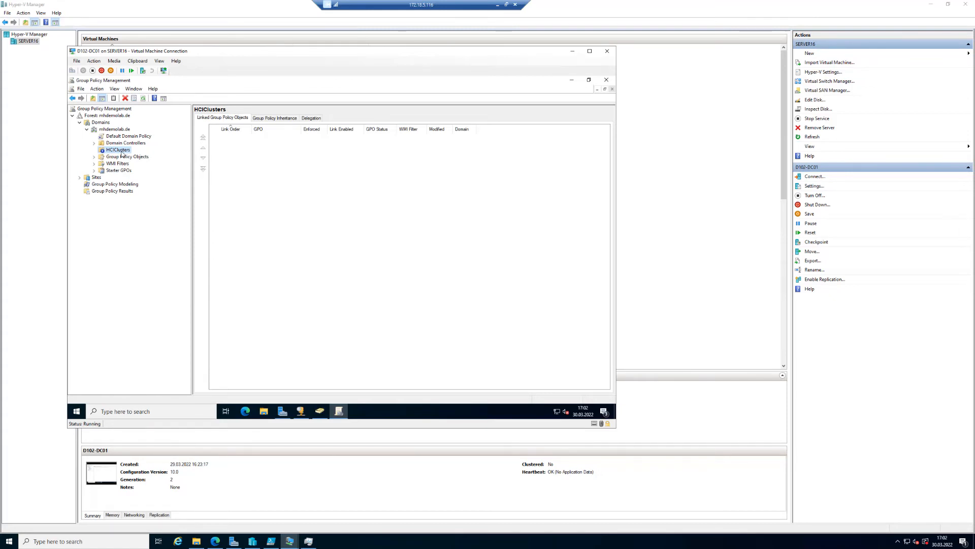
right_click(114, 137)
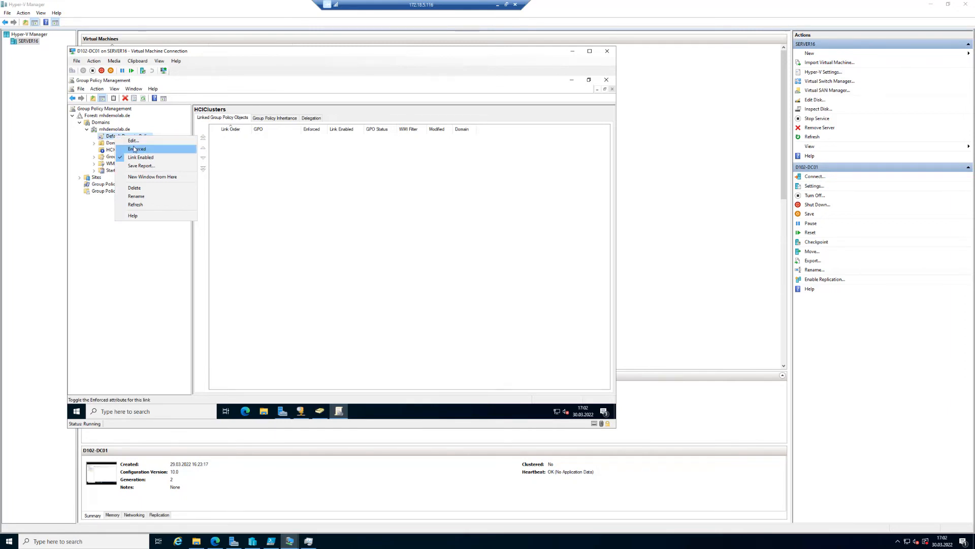
left_click(112, 279)
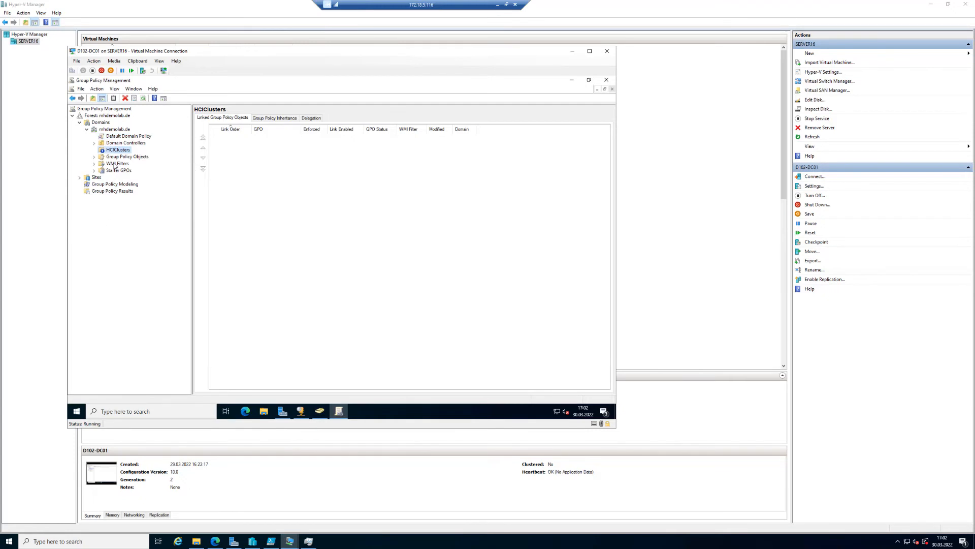
right_click(116, 152)
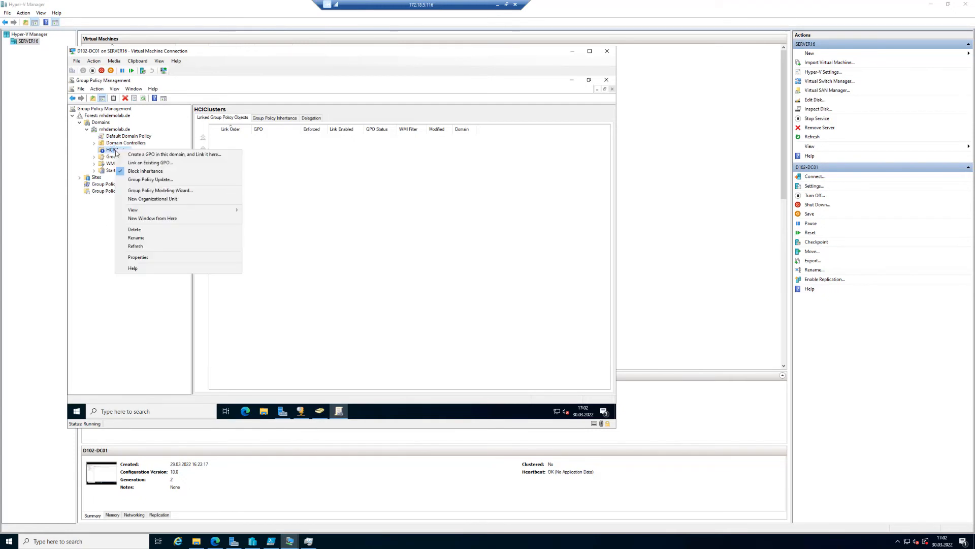
left_click(101, 259)
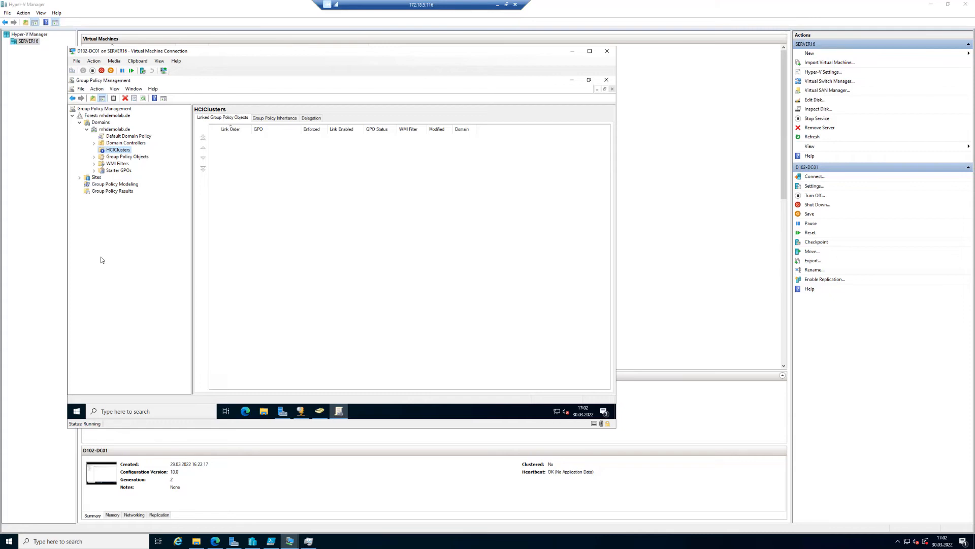
In Active Directory Users and Computers, move both node computer accounts from Computers into the HCIClusters OU.
left_click(320, 412)
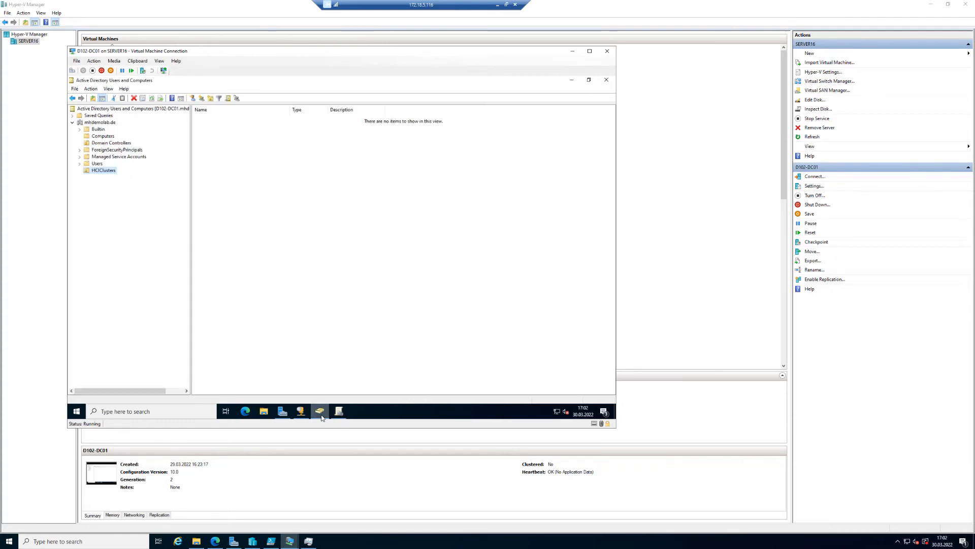
left_click(103, 136)
left_click_drag(237, 165, 104, 173)
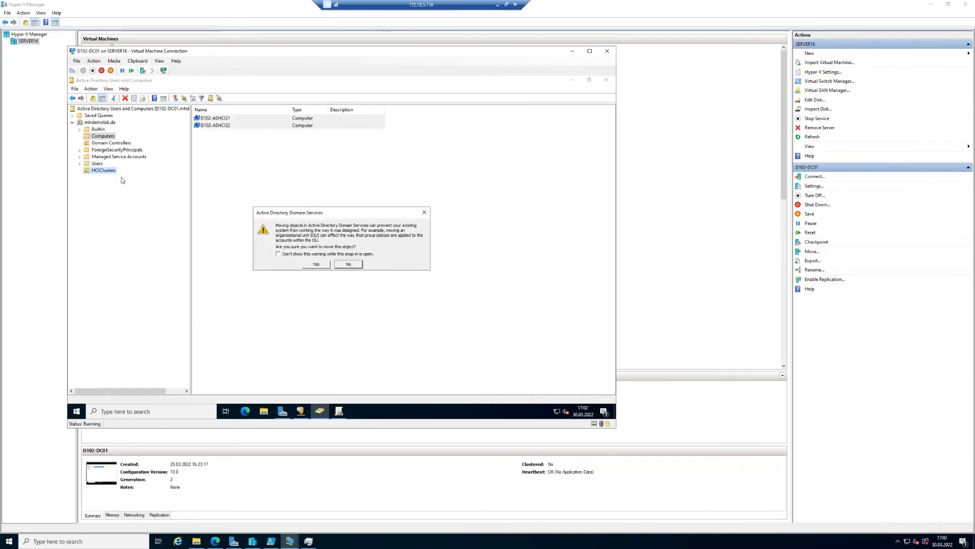
left_click(317, 265)
left_click(96, 172)
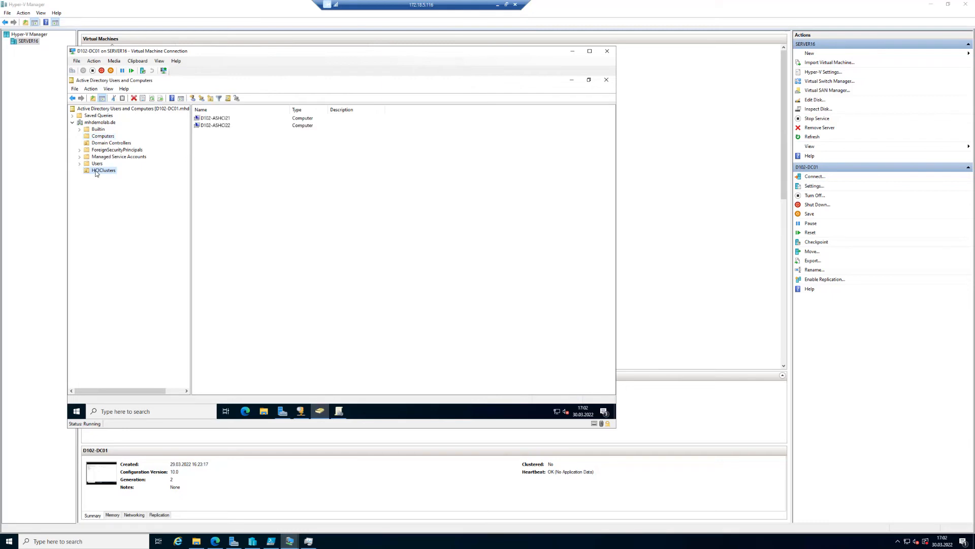
Create a new computer object named D102-ASHCICL20 in the HCIClusters organizational unit.
right_click(202, 167)
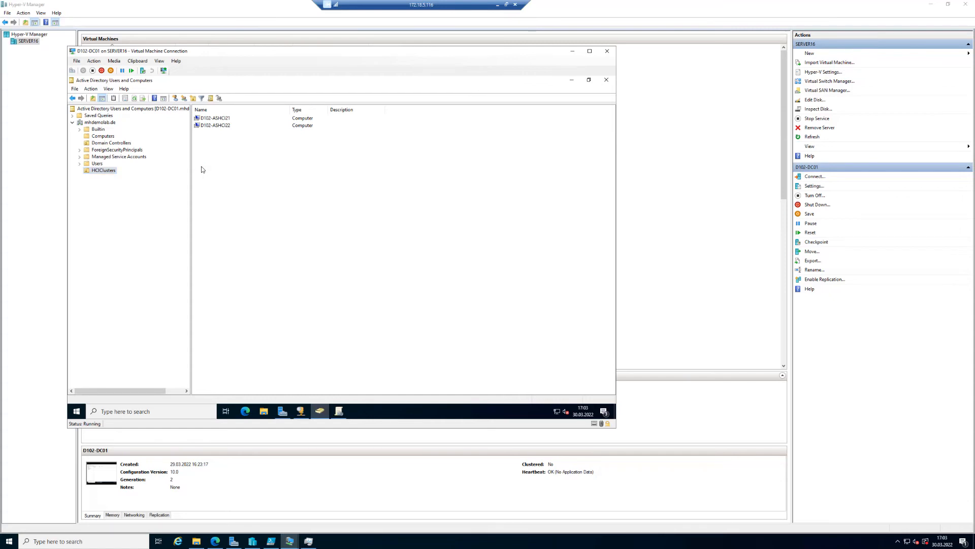
mouse_move(238, 201)
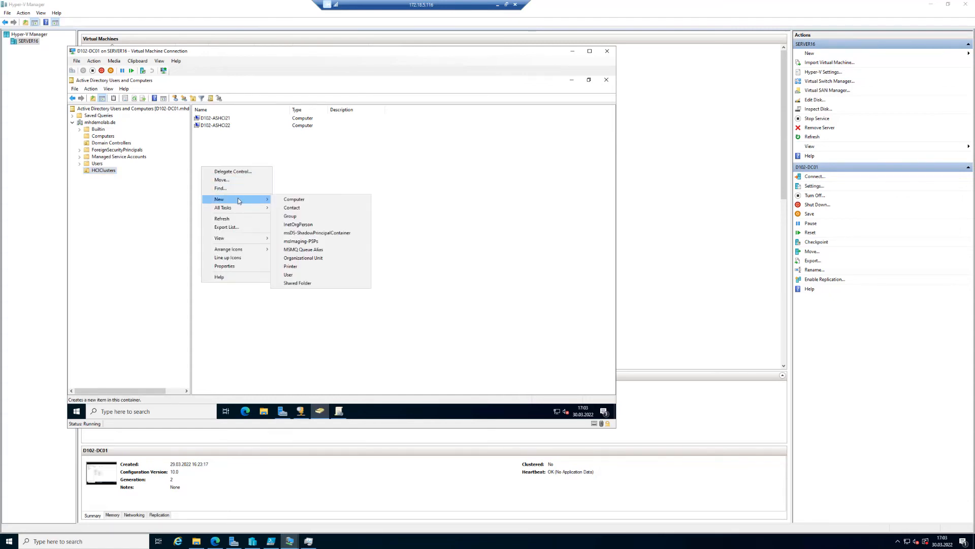
left_click(297, 198)
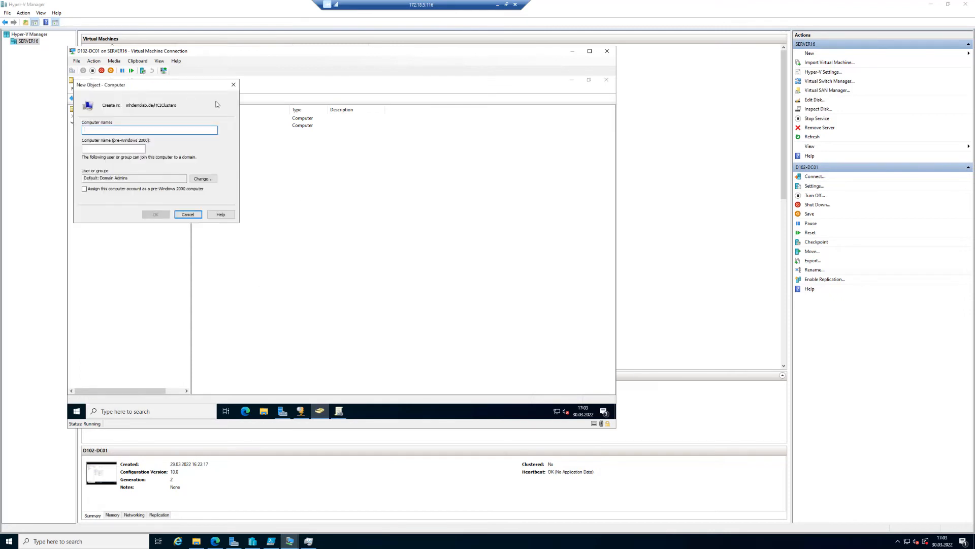
type("D102-")
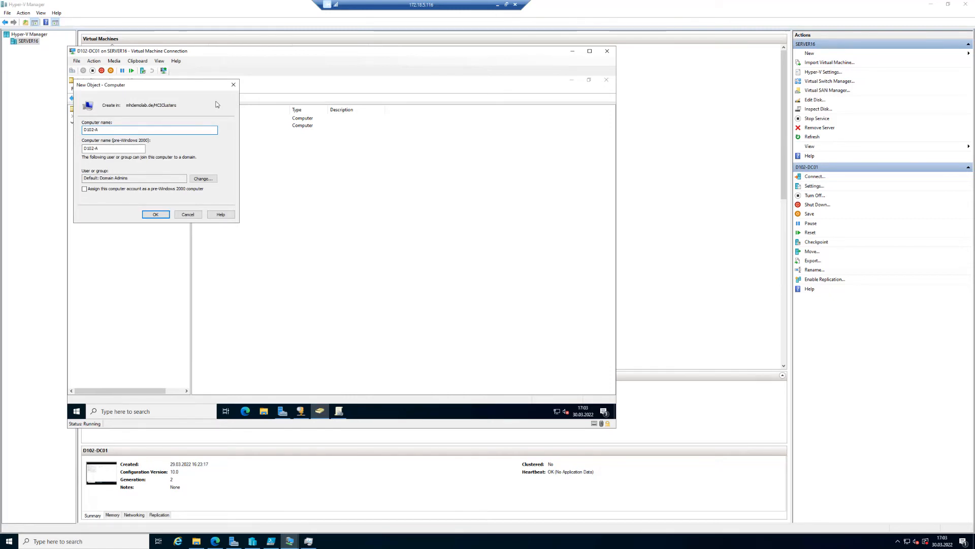
type("ASHCICL")
type("01")
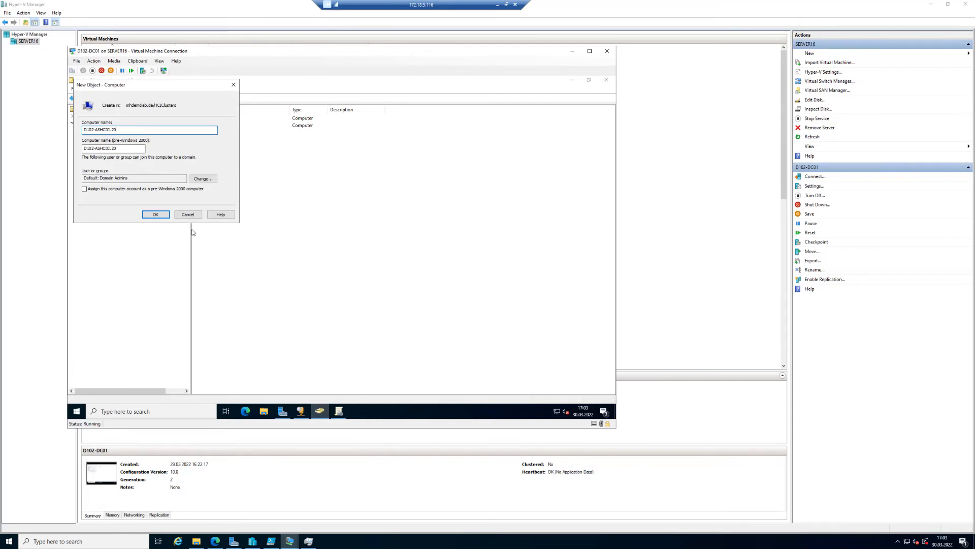
left_click(162, 216)
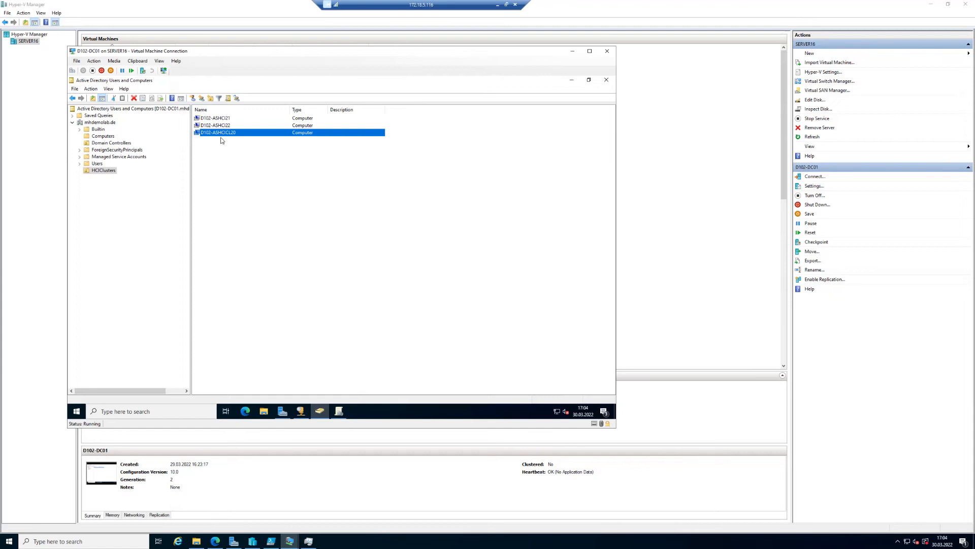
right_click(103, 172)
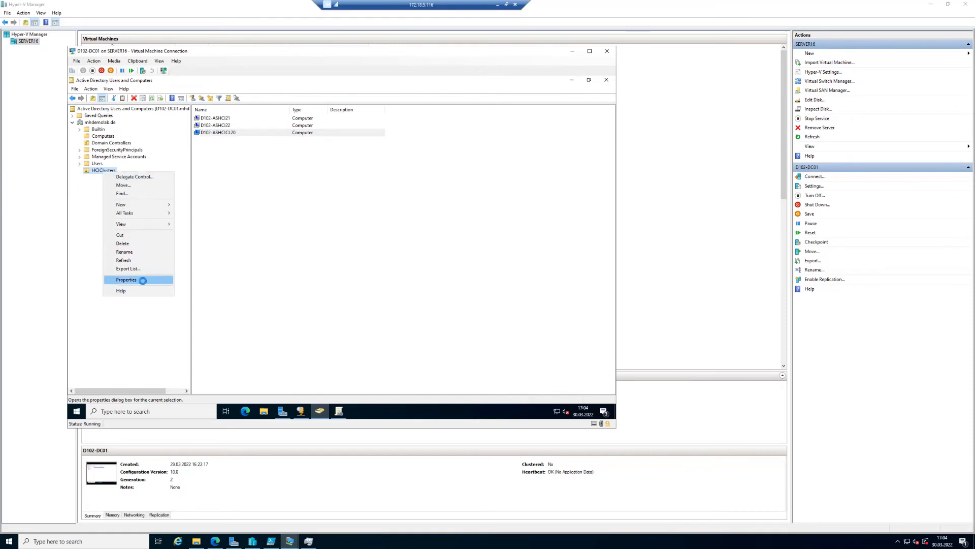
left_click(140, 279)
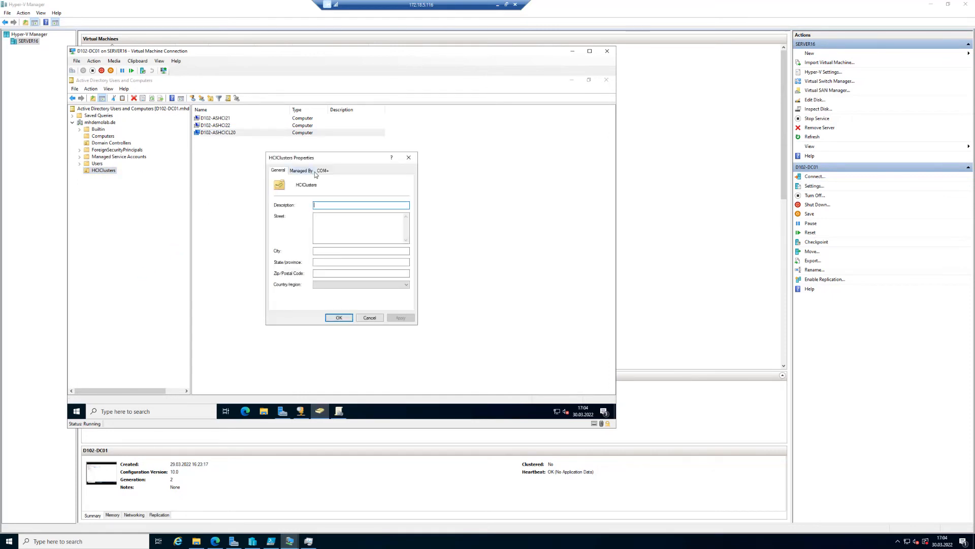
left_click(370, 319)
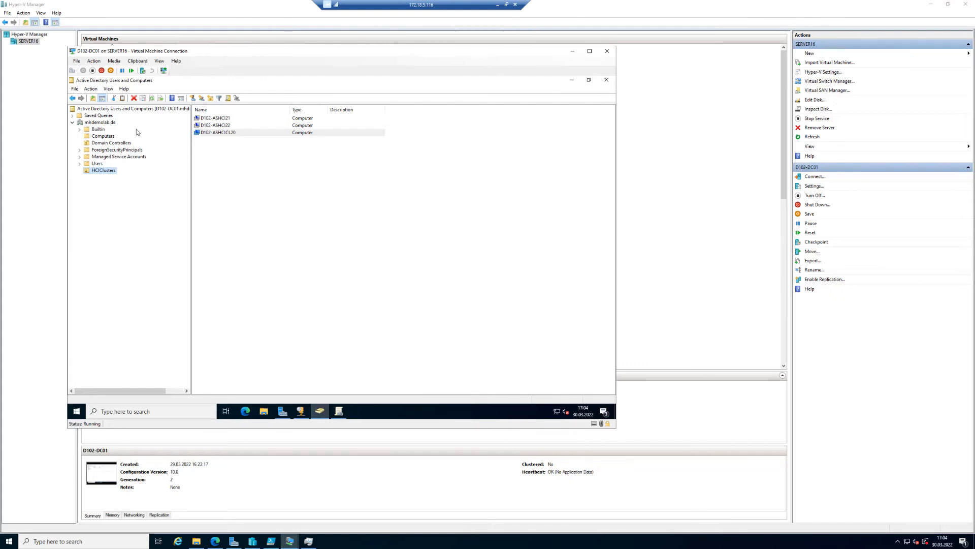
Enable Advanced Features in Active Directory Users and Computers and reselect the HCIClusters OU.
left_click(109, 89)
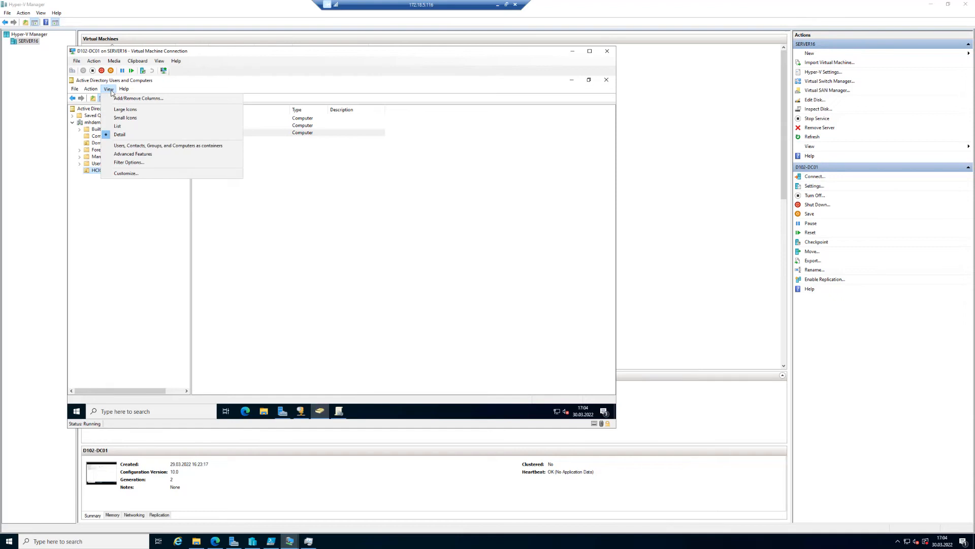
left_click(154, 154)
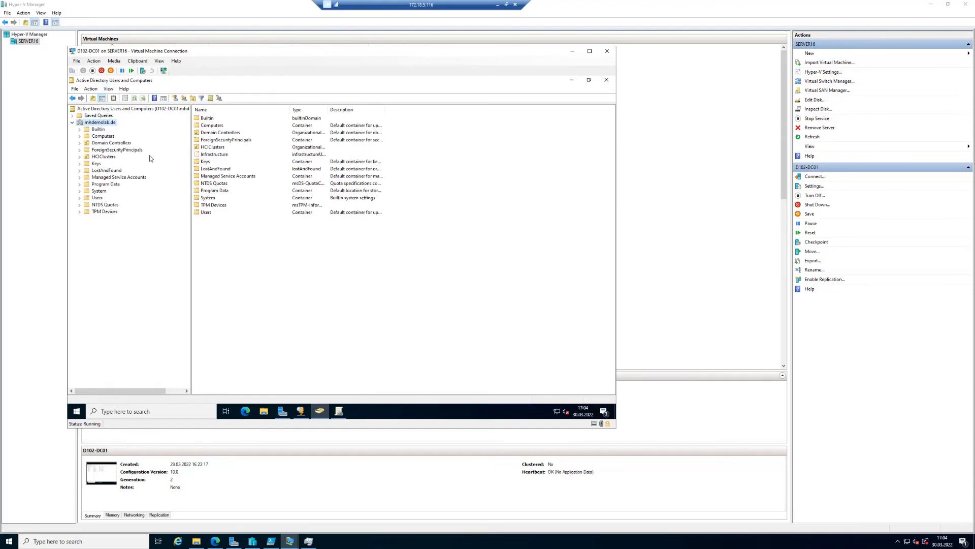
left_click(101, 157)
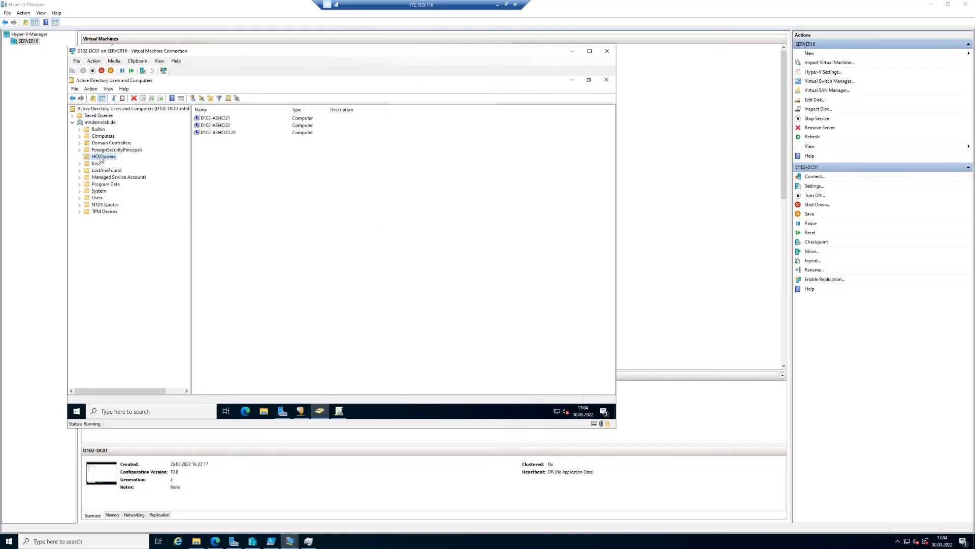
Open the HCIClusters OU's security properties and add the computer D102-ASHCICL20 as a principal, including the Computers object type.
right_click(102, 160)
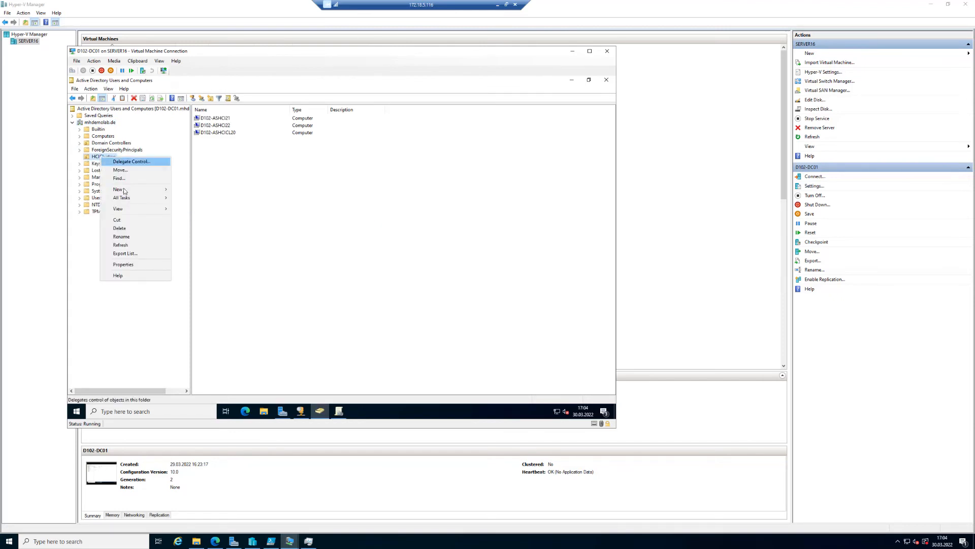
left_click(134, 265)
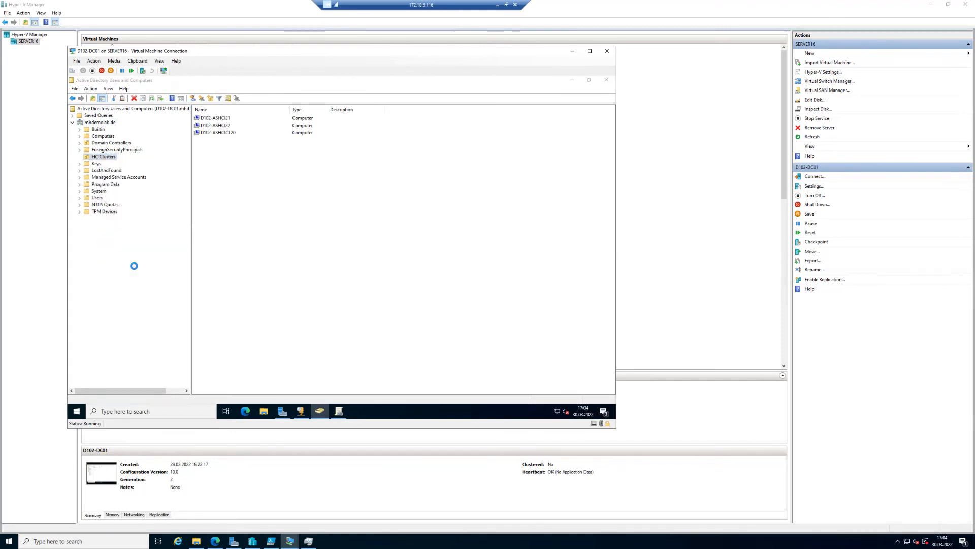
left_click(341, 170)
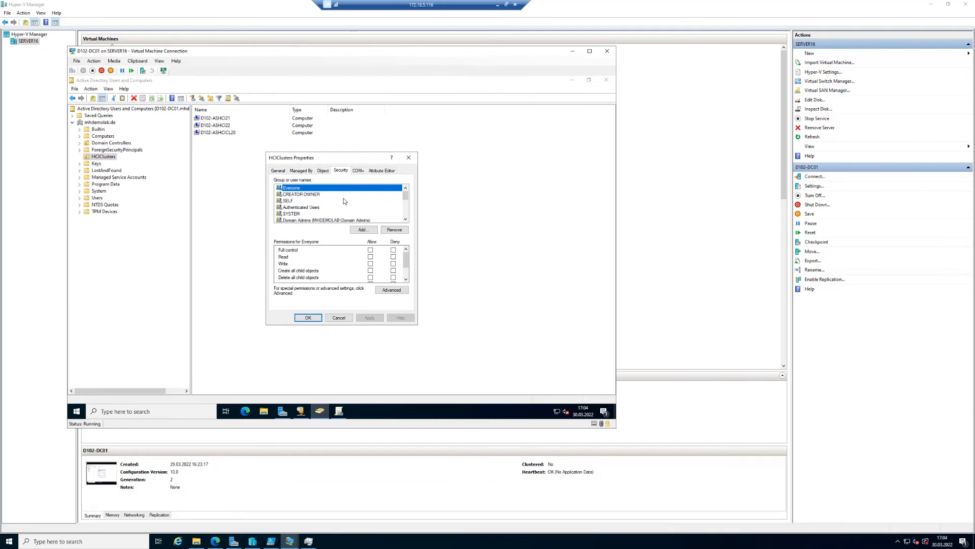
left_click(368, 232)
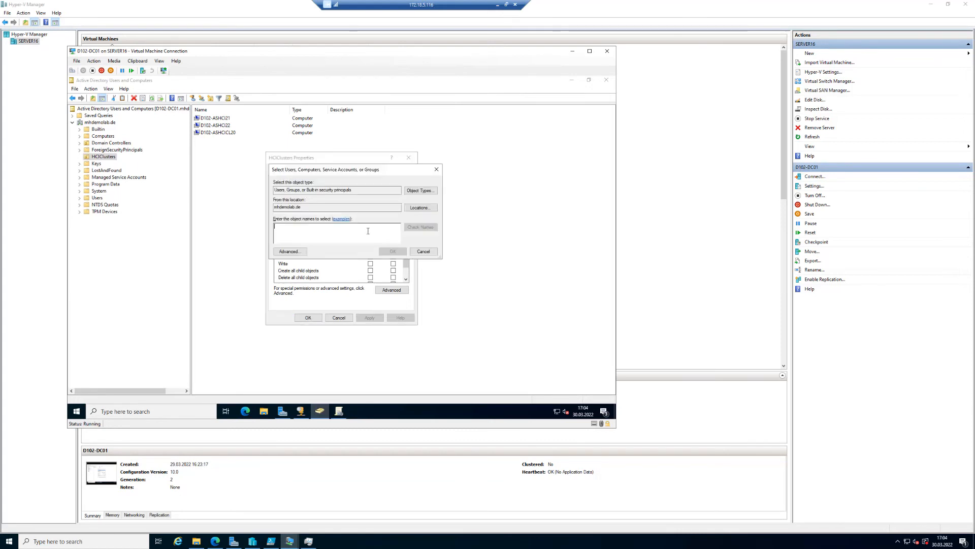
left_click(427, 191)
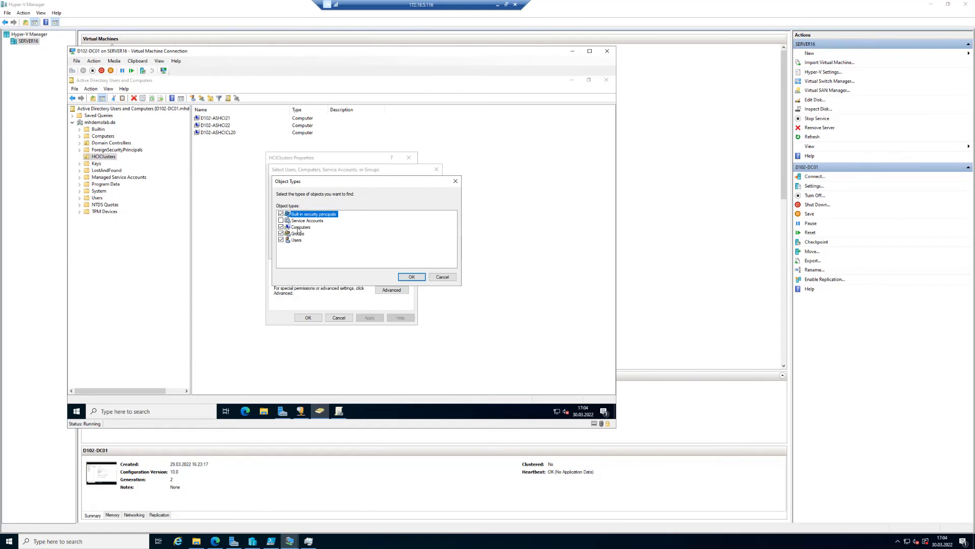
left_click(411, 277)
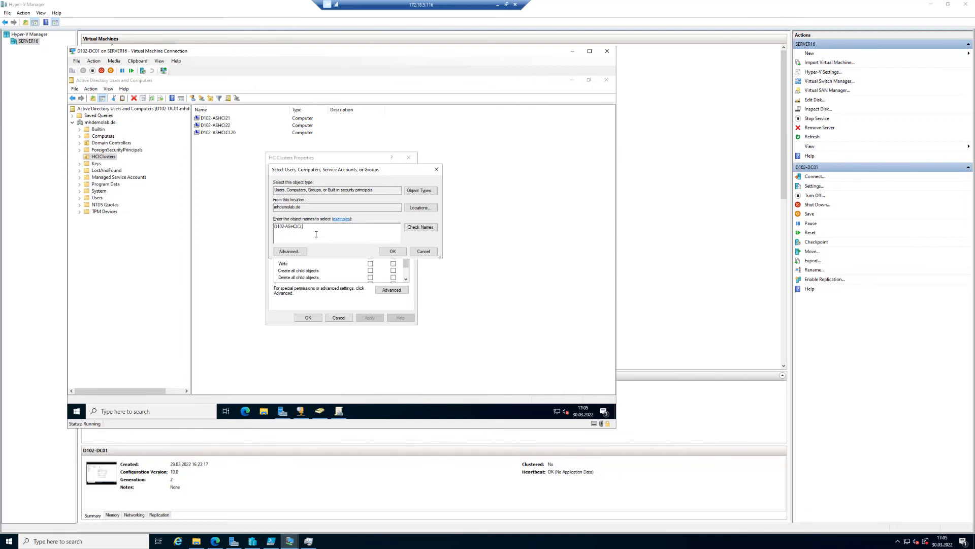
left_click(408, 229)
left_click(390, 252)
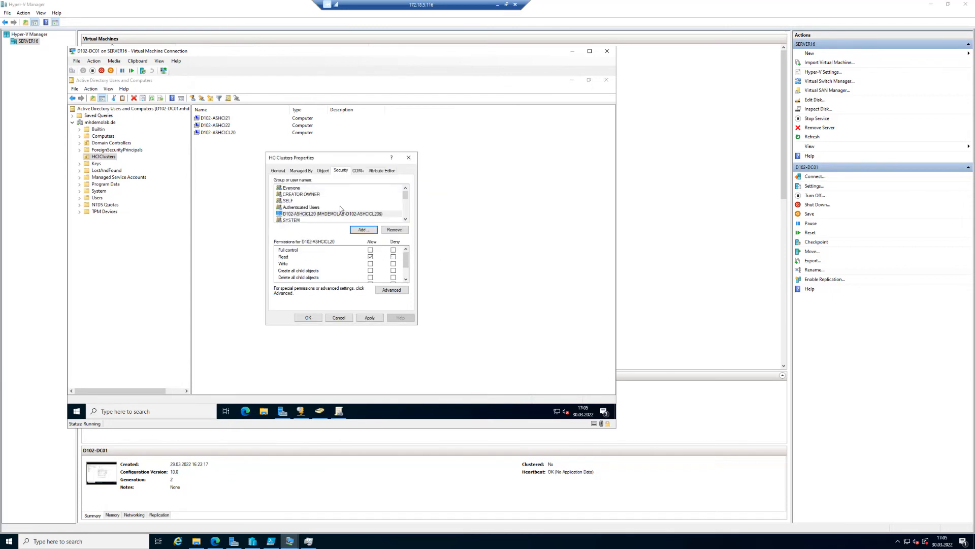
Allow Create all child objects and Delete all child objects for D102-ASHCICL20 on the HCIClusters OU.
left_click(312, 214)
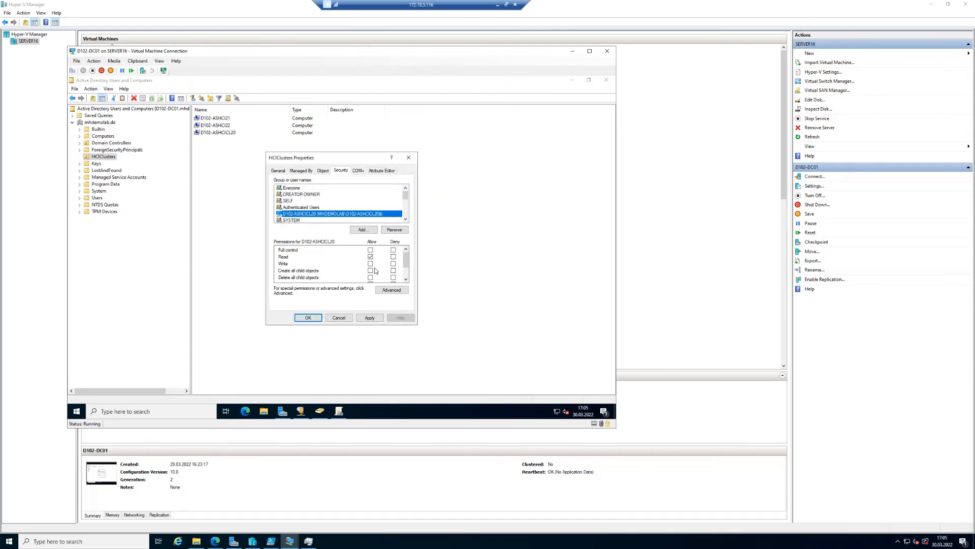
left_click_drag(407, 262, 407, 266)
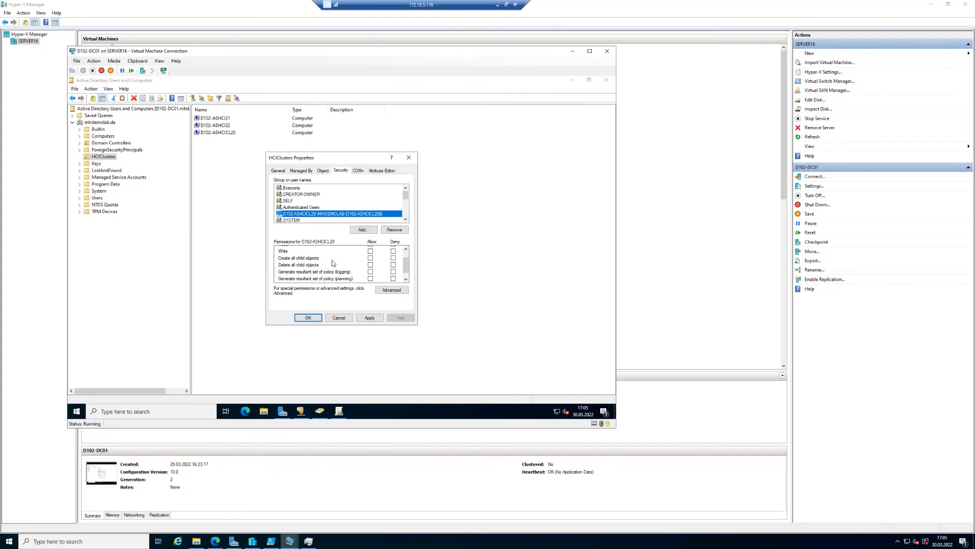
left_click(371, 259)
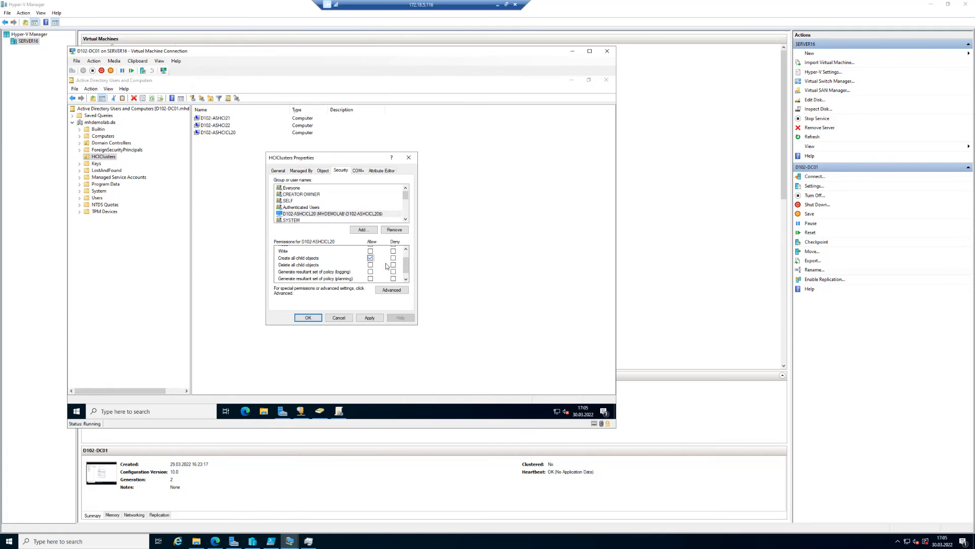
left_click(371, 265)
left_click_drag(406, 266, 409, 254)
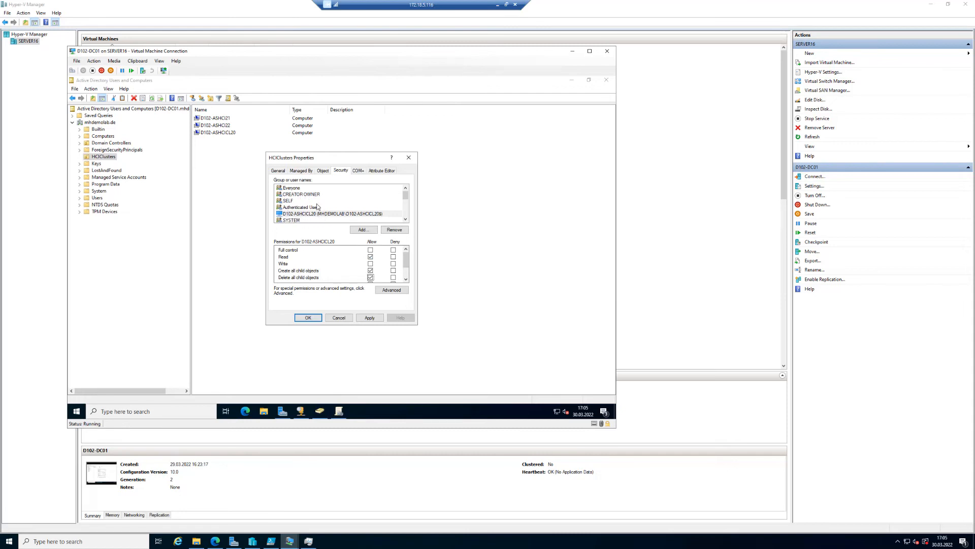
Remove the D102-ASHCICL20 entry from the security list and open the advanced security settings for HCIClusters.
left_click(291, 216)
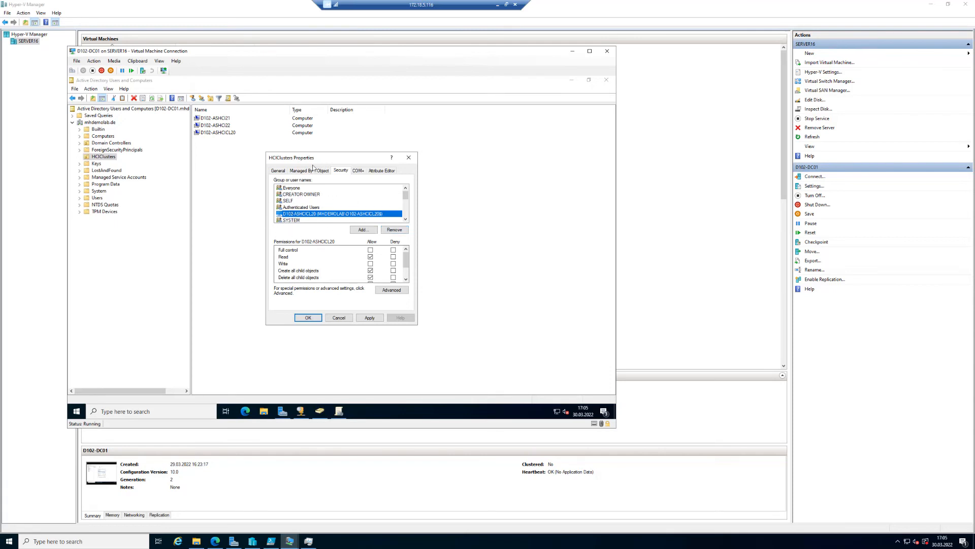
left_click(401, 232)
left_click(396, 290)
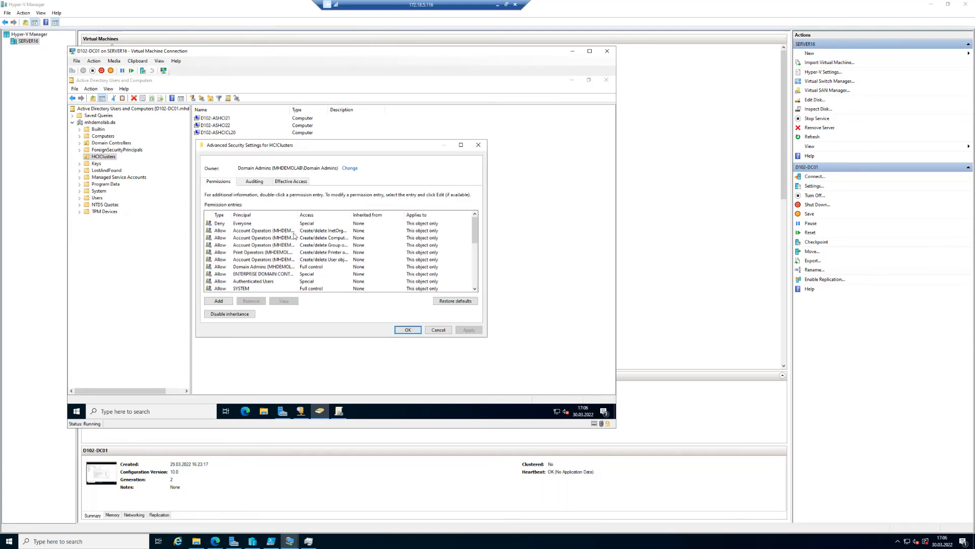
Add a new permission entry with principal D102-ASHCICL20, enabling the Computers object type in the search.
left_click(219, 301)
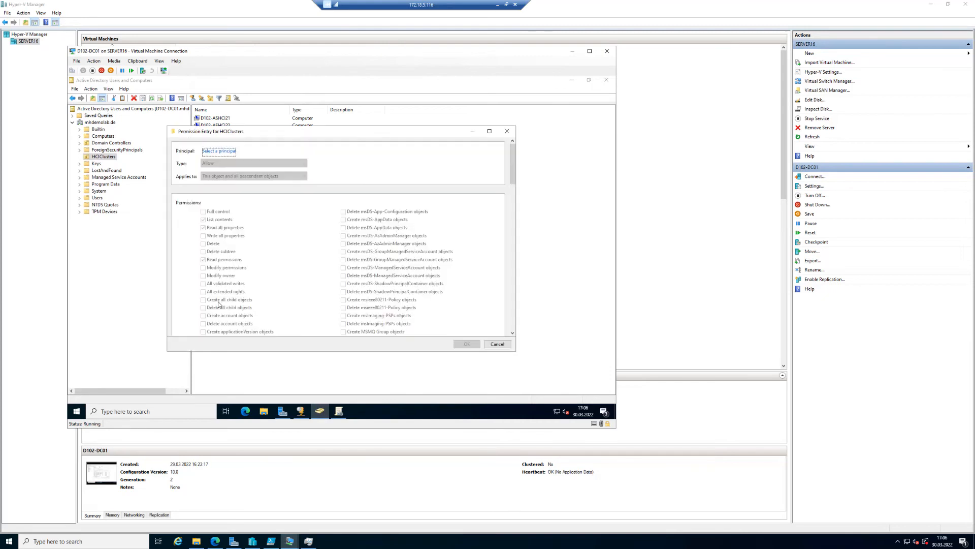
left_click(226, 152)
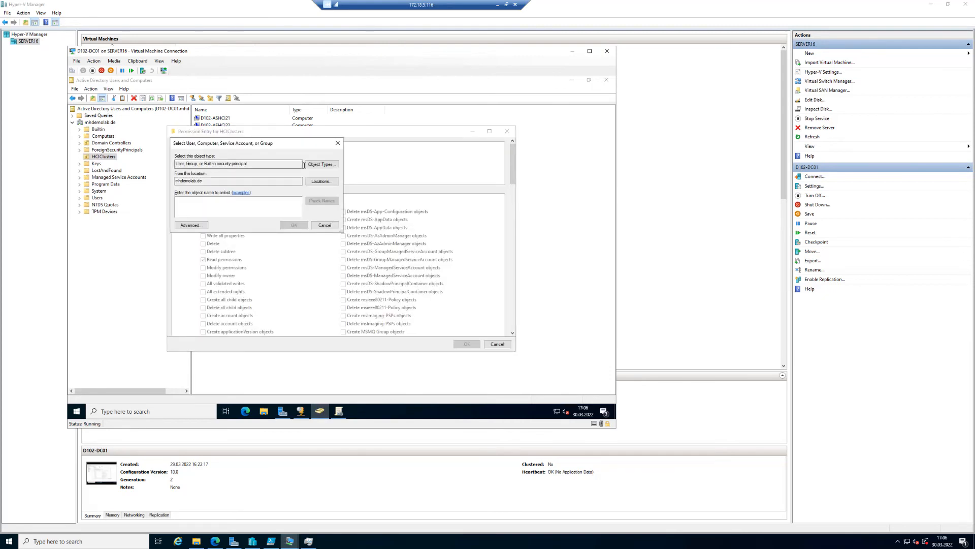
left_click(330, 167)
left_click(182, 200)
left_click(312, 250)
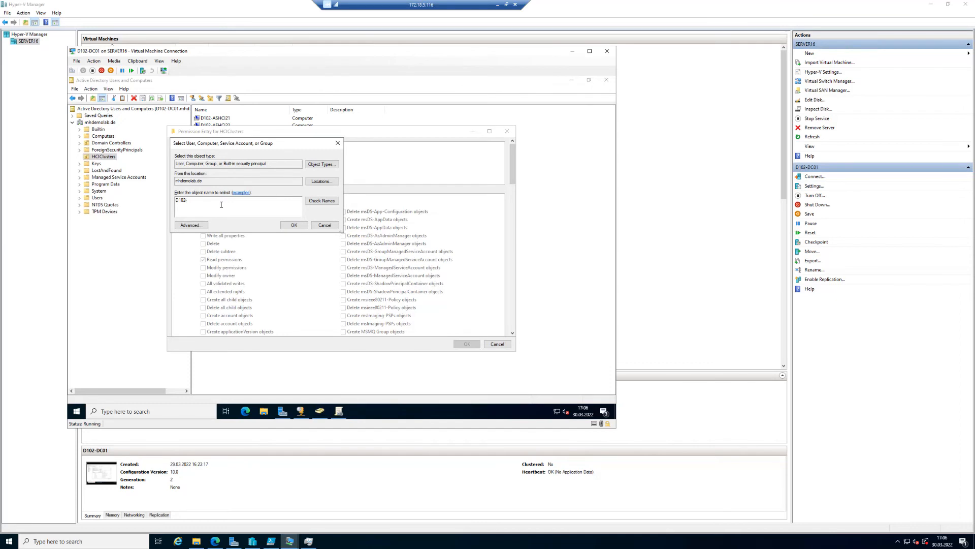
left_click(221, 204)
type("D102-ASHCICL20")
left_click(322, 201)
left_click(295, 225)
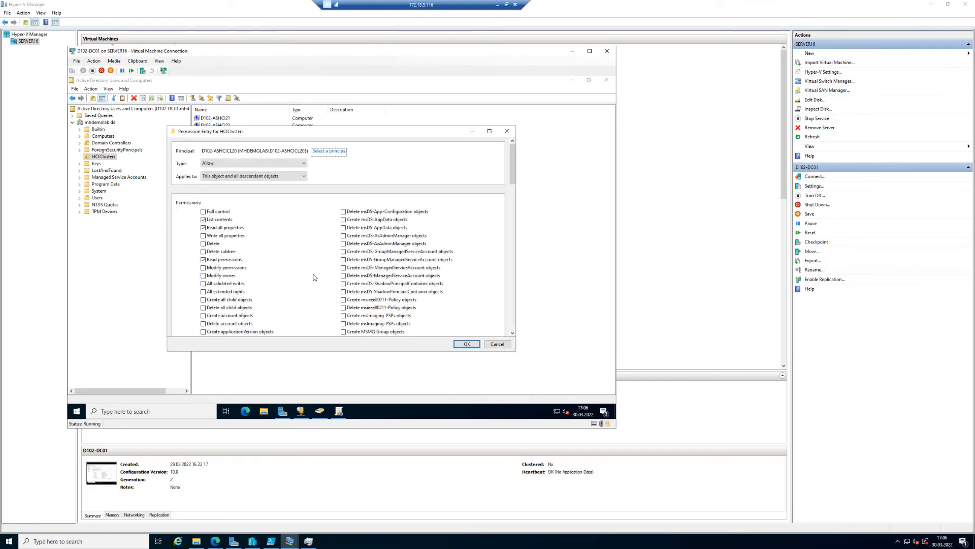
Allow Create Computer objects and Delete Computer objects for D102-ASHCICL20, applying to this object and all descendant objects.
scroll(320, 277, "down", 3)
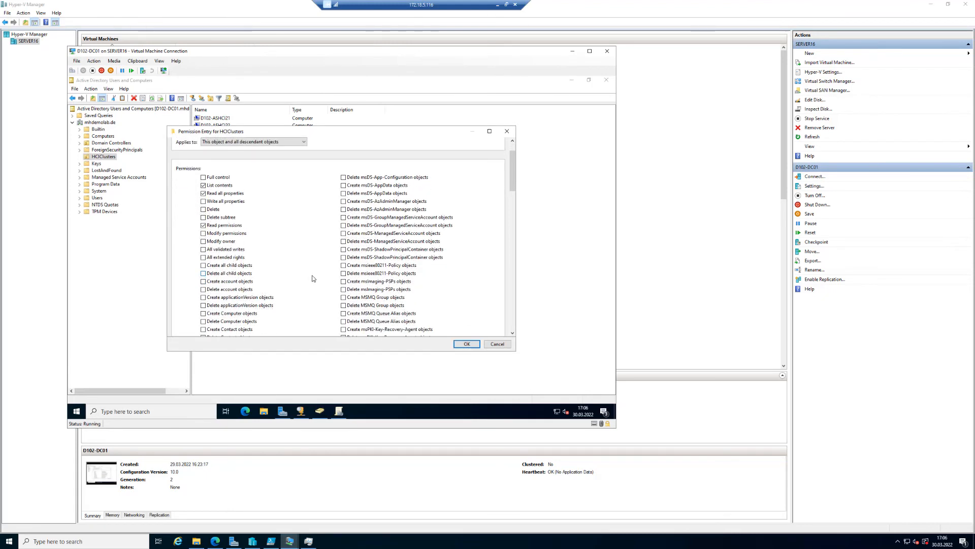
scroll(313, 277, "down", 1)
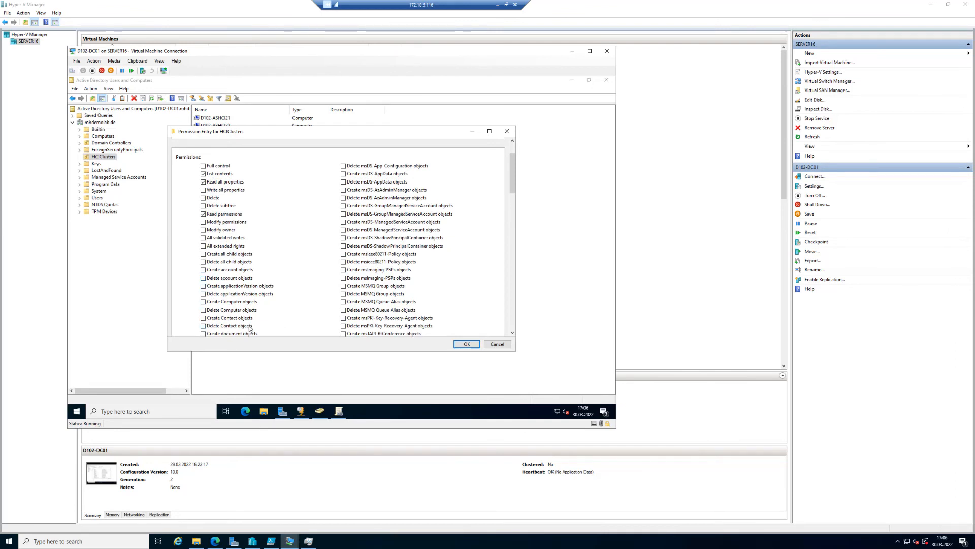
left_click(203, 301)
left_click(203, 310)
scroll(290, 315, "down", 1)
scroll(289, 308, "down", 4)
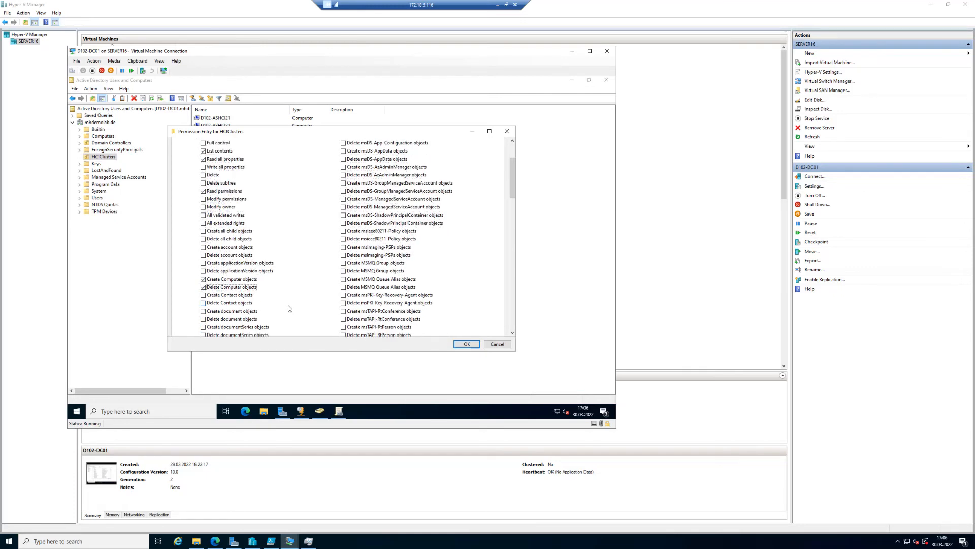
scroll(288, 308, "down", 6)
scroll(288, 309, "down", 5)
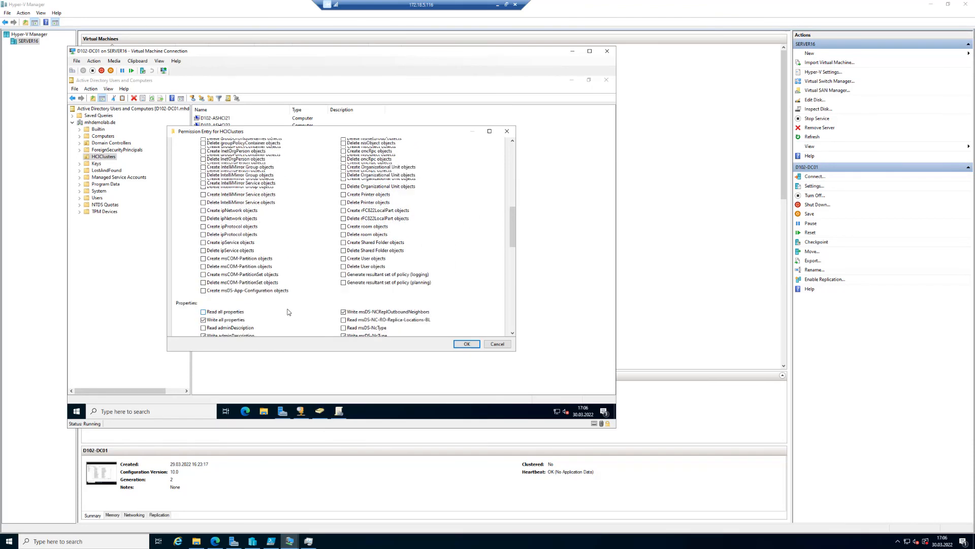
scroll(513, 235, "down", 6)
left_click_drag(509, 235, 506, 173)
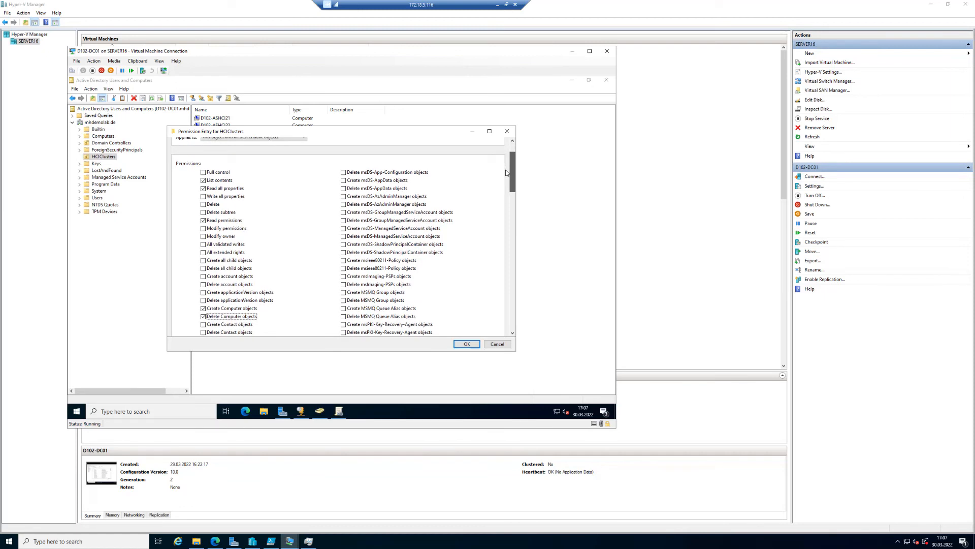
left_click_drag(506, 173, 506, 172)
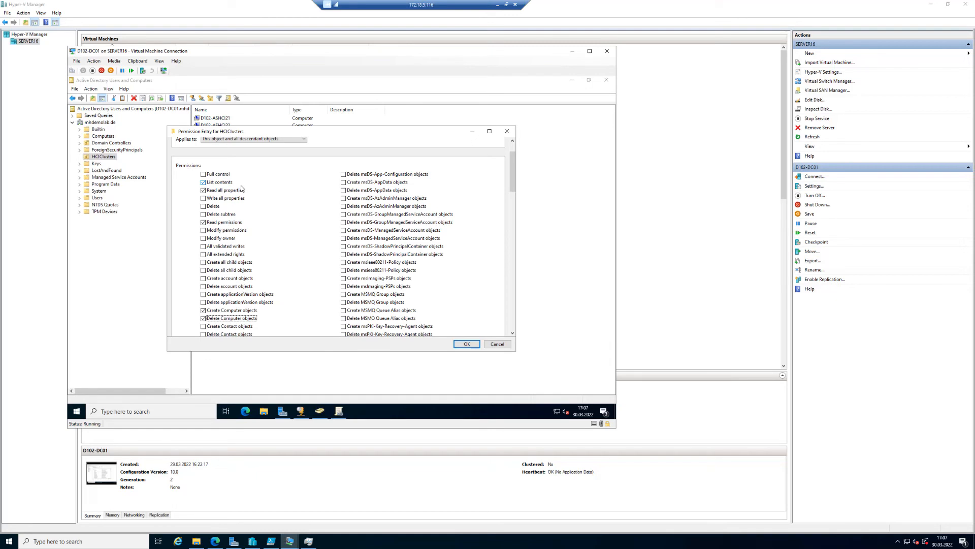
left_click(466, 344)
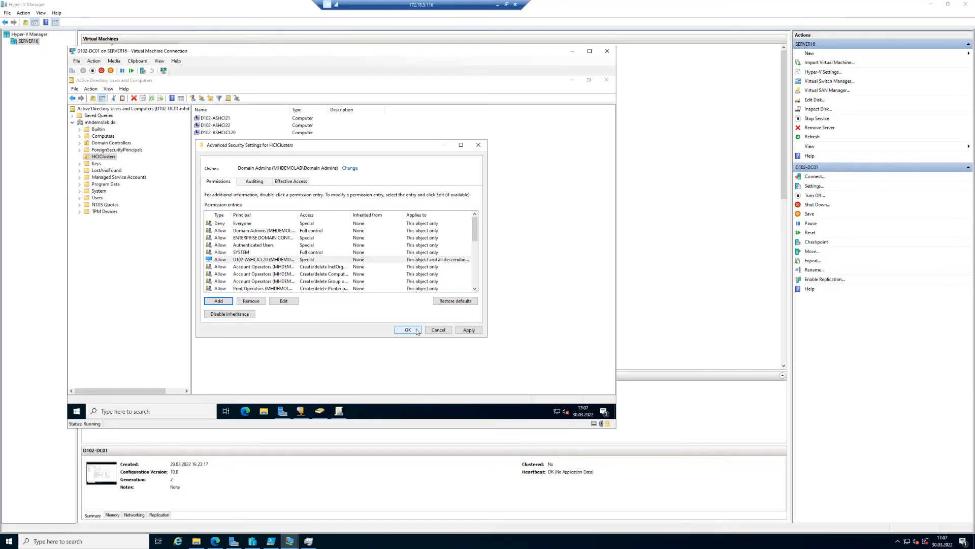
Apply the advanced security settings, close the HCIClusters properties, and select the D102-ASHCICL20 computer object.
left_click(408, 330)
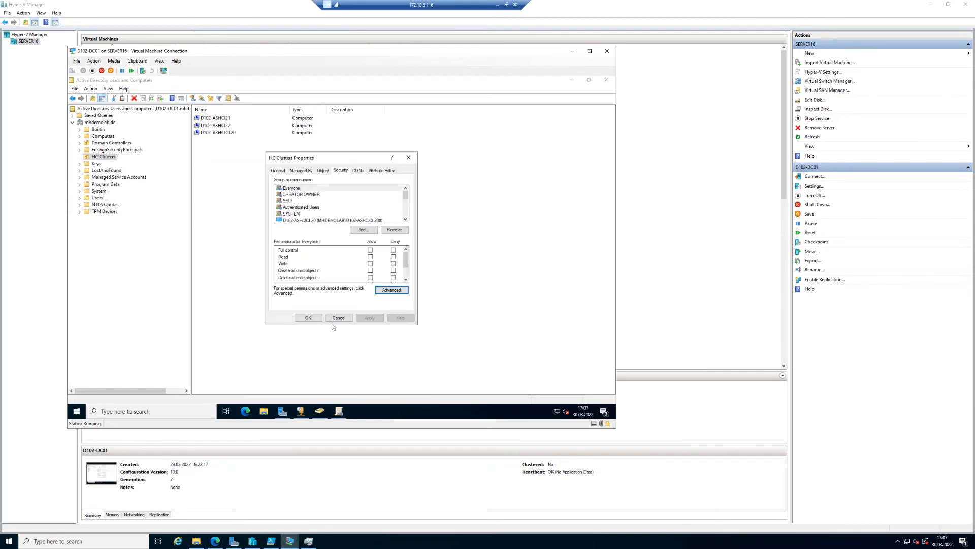
left_click(354, 220)
scroll(406, 257, "down", 2)
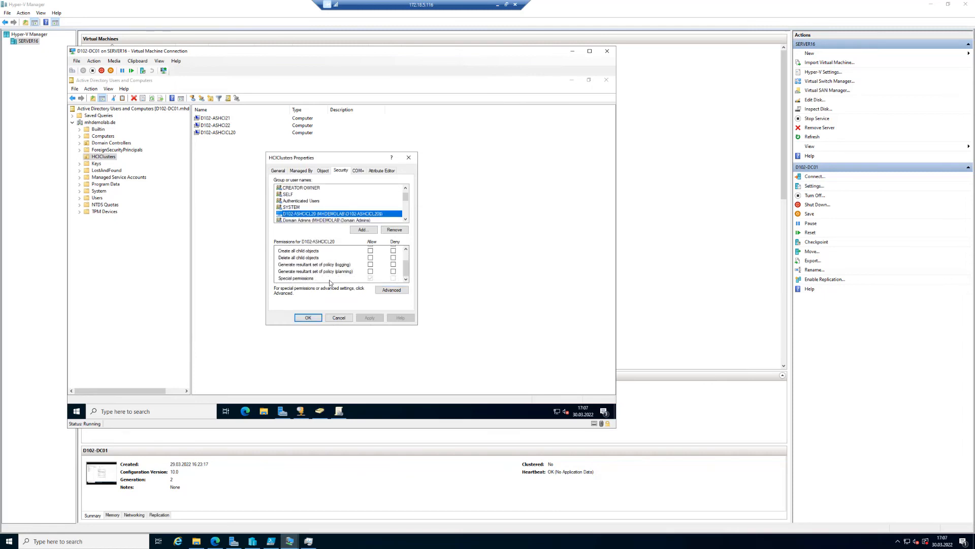
left_click(311, 318)
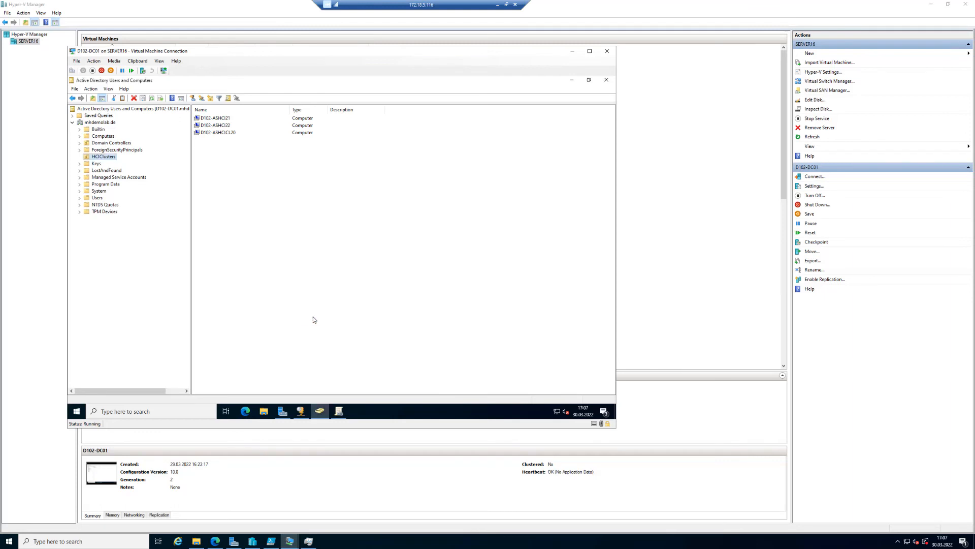
left_click(230, 134)
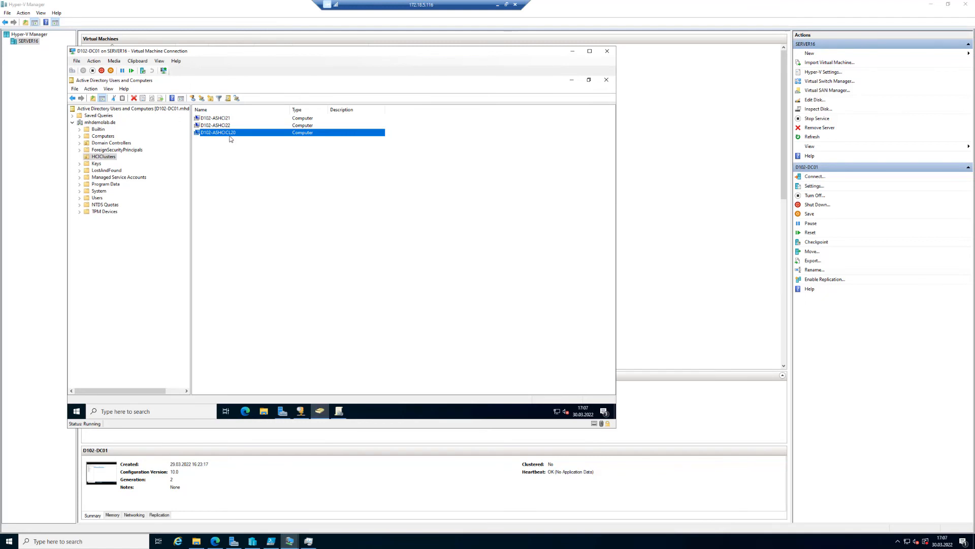
Disable the D102-ASHCICL20 computer account and confirm the prompt.
right_click(230, 134)
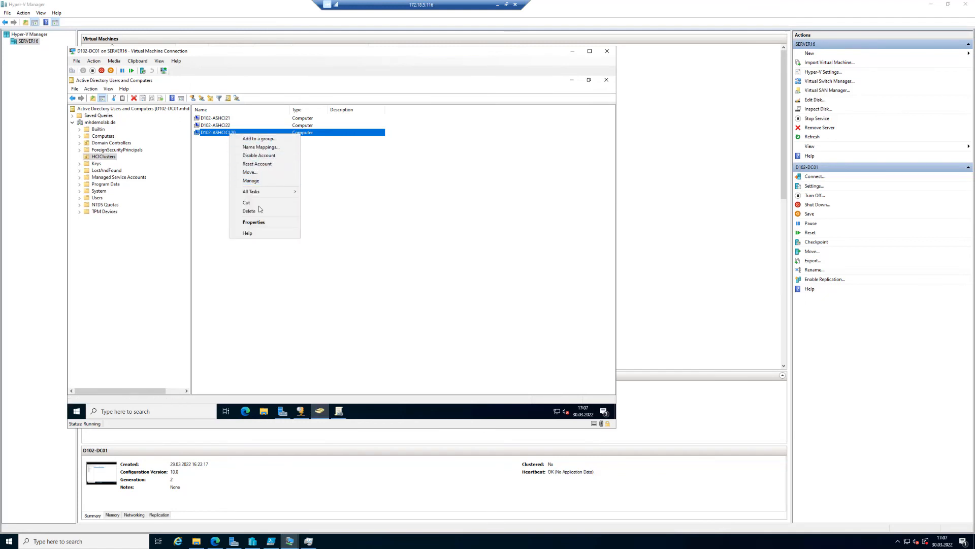
left_click(263, 156)
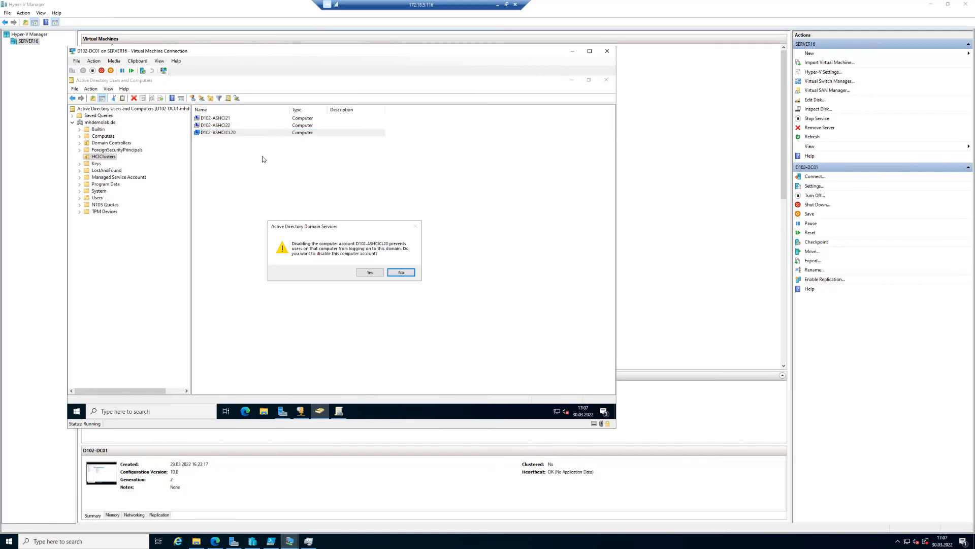
left_click(370, 273)
left_click(384, 271)
left_click(283, 244)
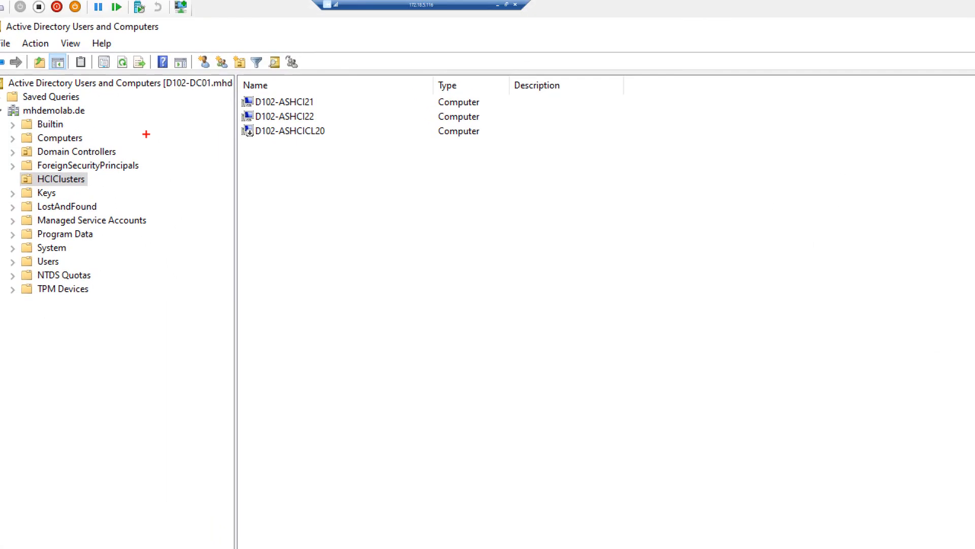
mouse_move(339, 153)
left_mouse_down()
mouse_move(315, 137)
mouse_move(240, 122)
left_mouse_up()
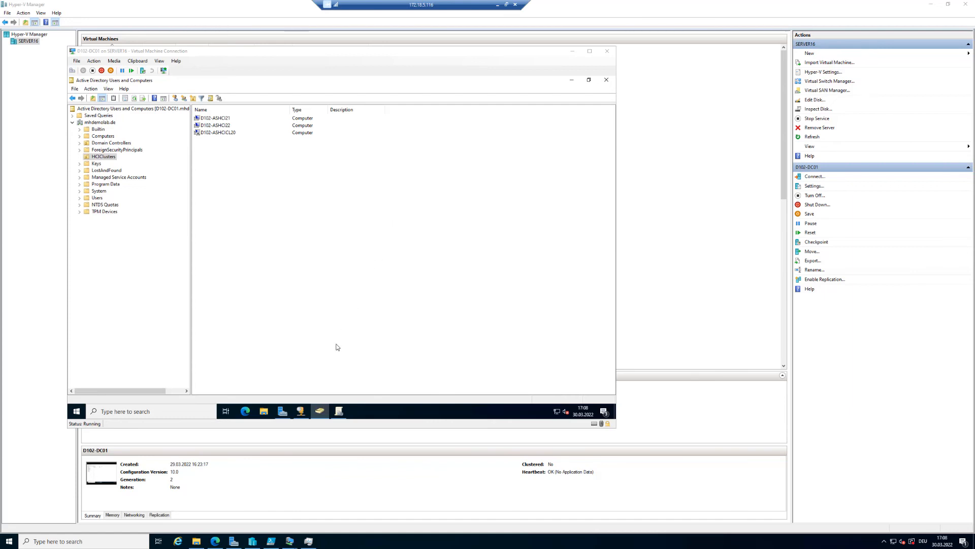
Open the settings of the D102-ASHCI21 VM to inspect its SCSI controller, then close them without changes.
left_click(130, 12)
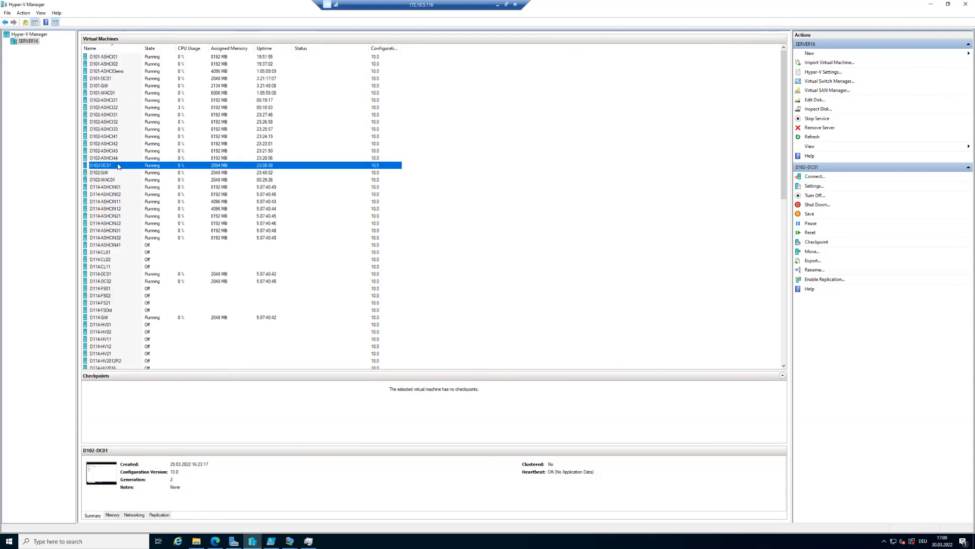
left_click(120, 101)
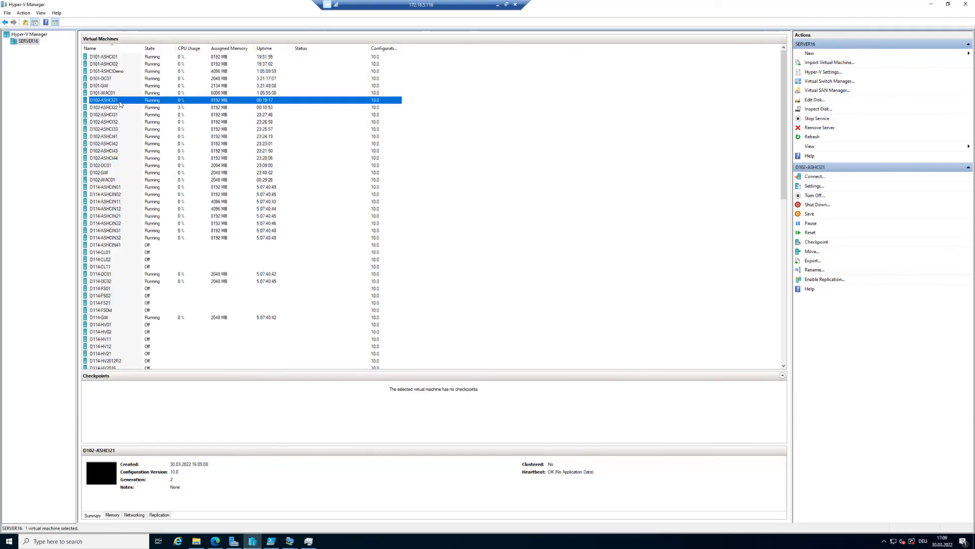
right_click(121, 102)
left_click(153, 119)
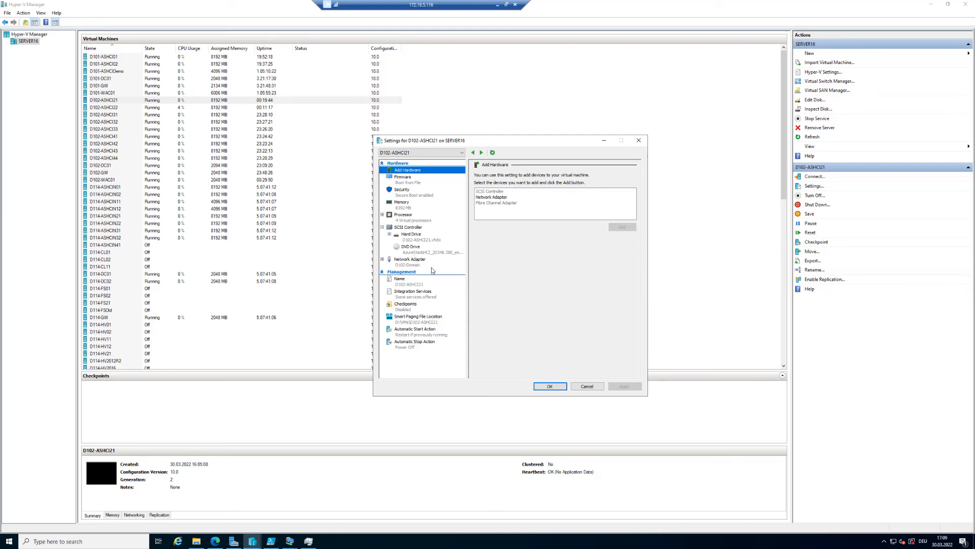
left_click(416, 227)
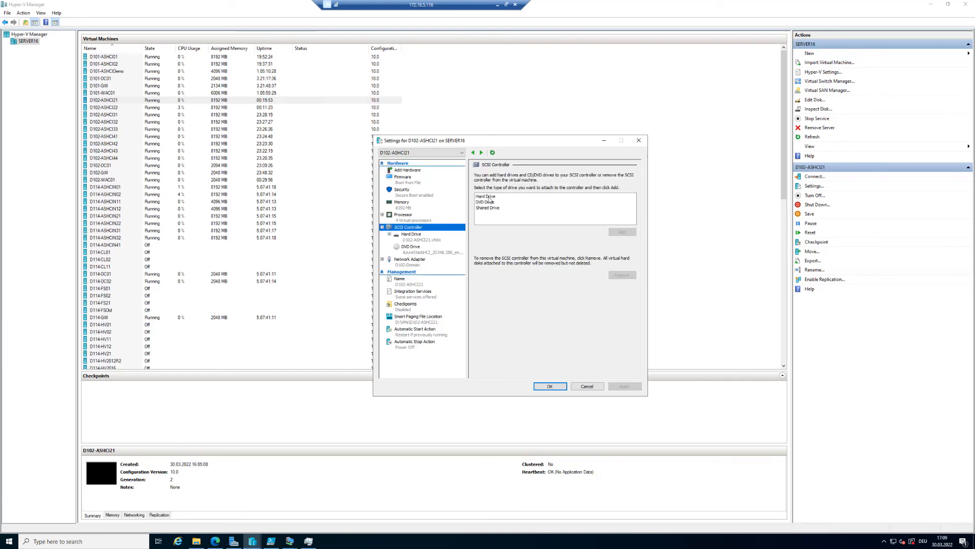
left_click(586, 386)
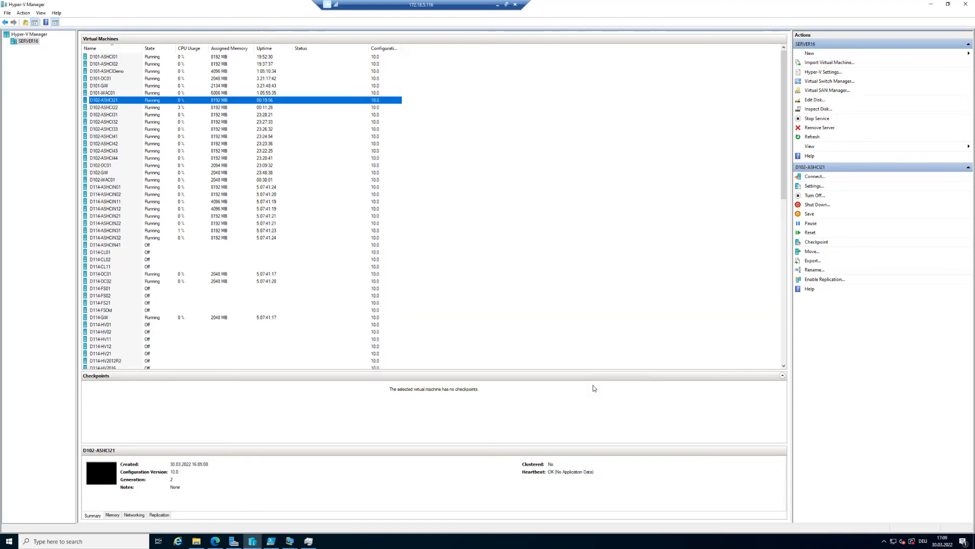
Open the multiple-VHD script and review its file path, server name, disk size of 4000 GB and count of 4 disks.
left_click(273, 543)
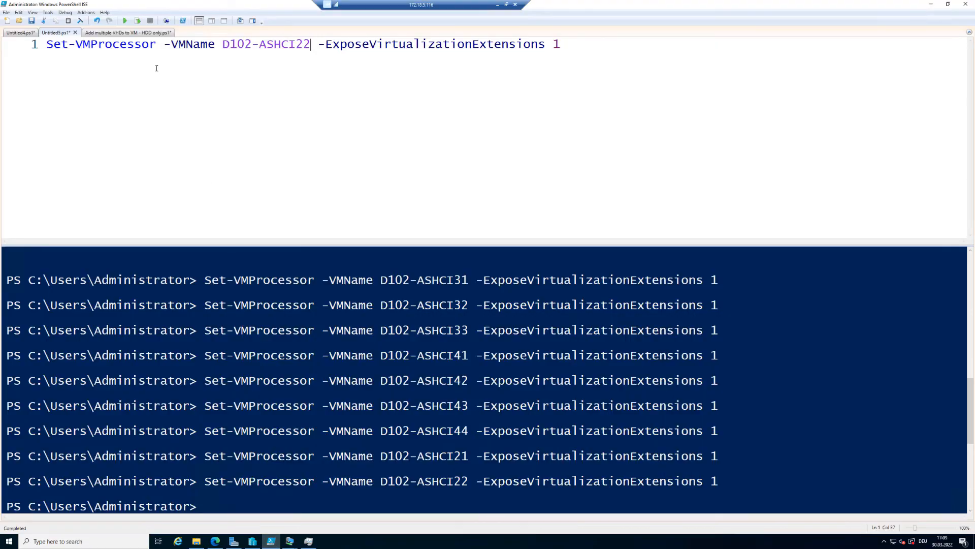
left_click(129, 34)
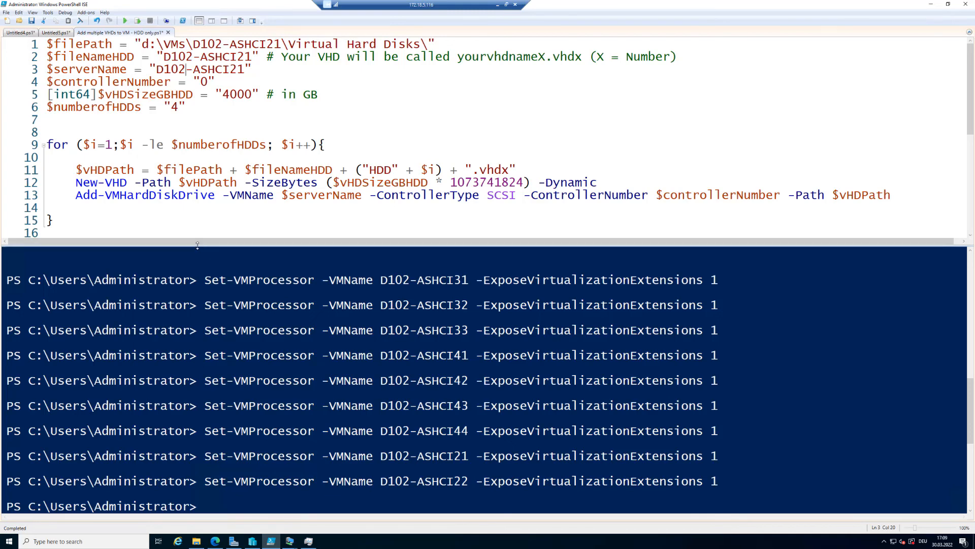
left_click_drag(197, 245, 197, 396)
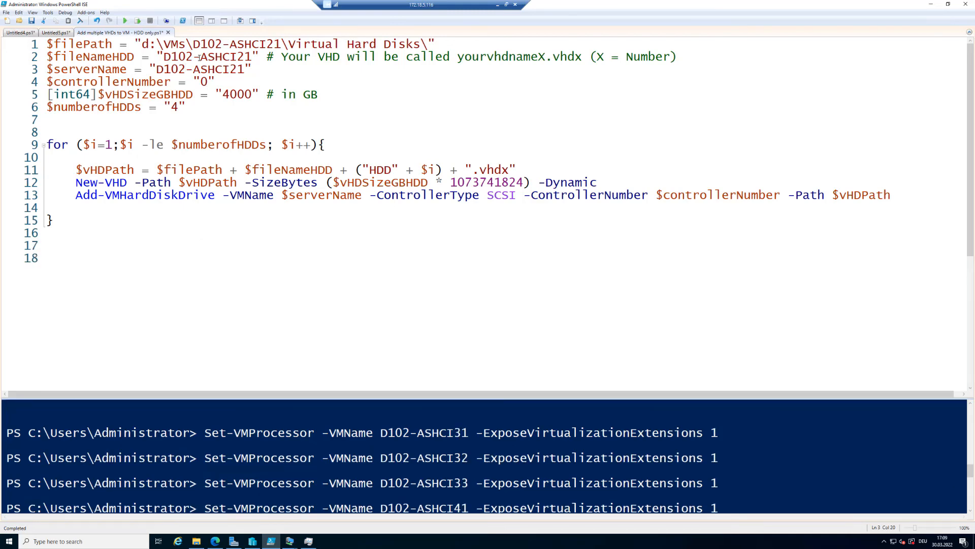
left_click(48, 44)
key("shift+Right")
key("shift+Right")
key("shift+Right")
key("shift+Right")
key("shift+Right")
key("shift+Right")
key("shift+Right")
key("shift+Right")
key("shift+Right")
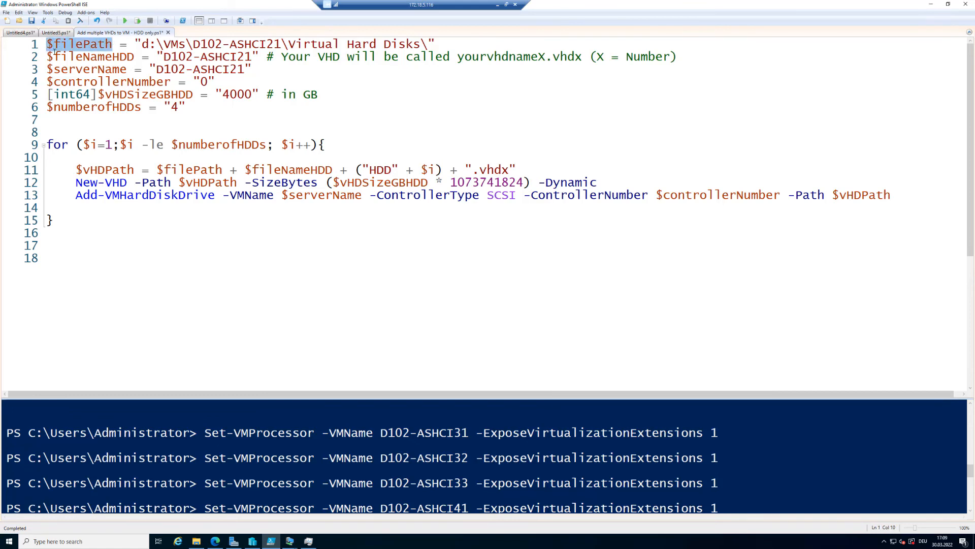
left_click_drag(47, 69, 105, 69)
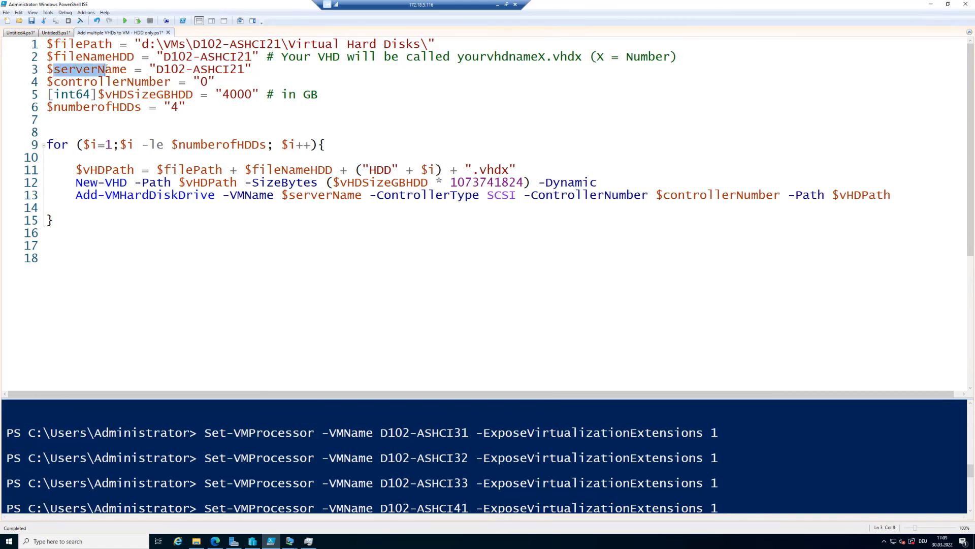
left_click_drag(47, 82, 135, 83)
left_click_drag(62, 95, 253, 95)
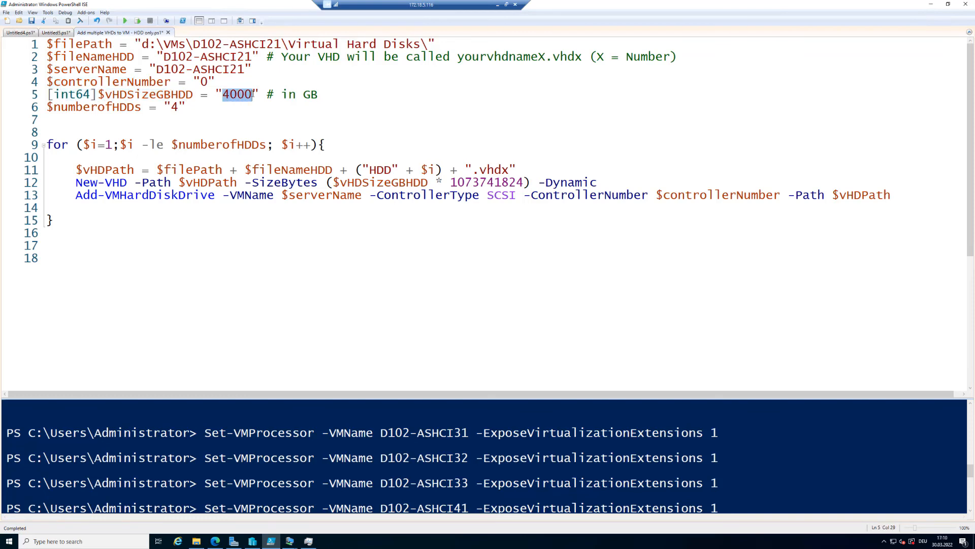
left_click_drag(172, 107, 179, 107)
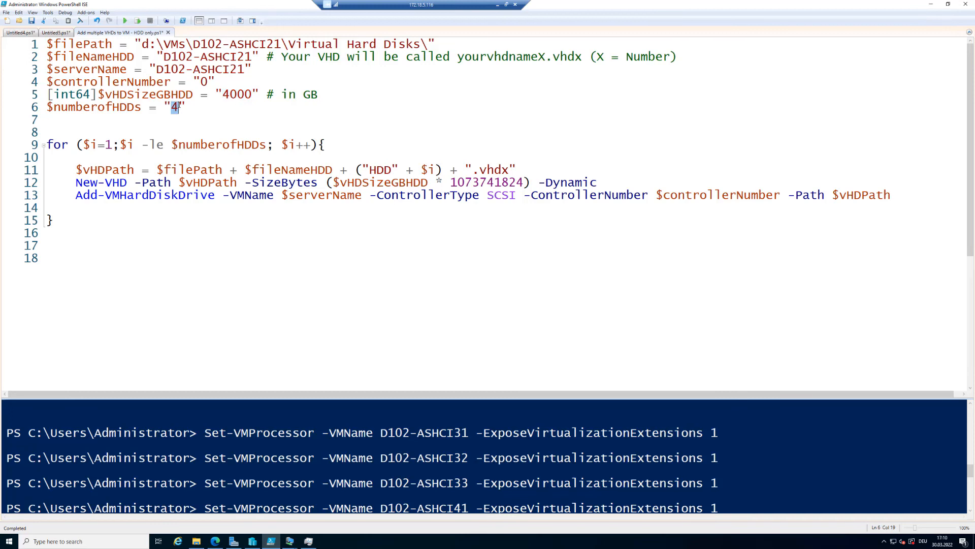
left_click_drag(223, 94, 253, 95)
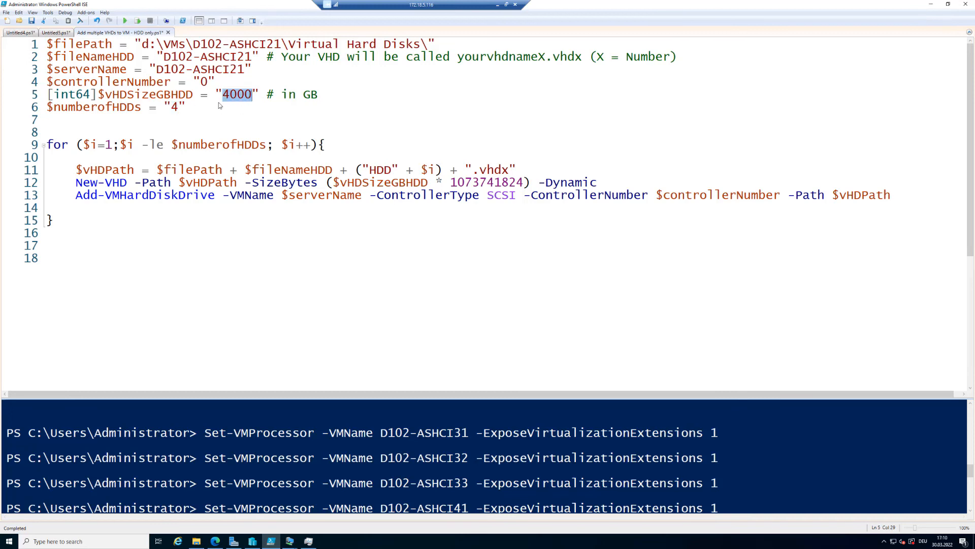
left_click_drag(172, 108, 182, 108)
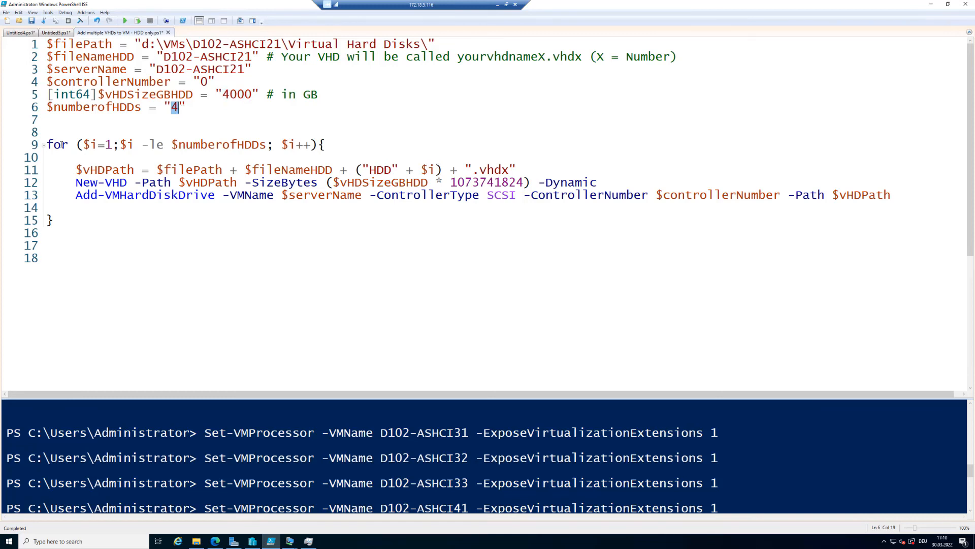
left_click_drag(47, 144, 71, 239)
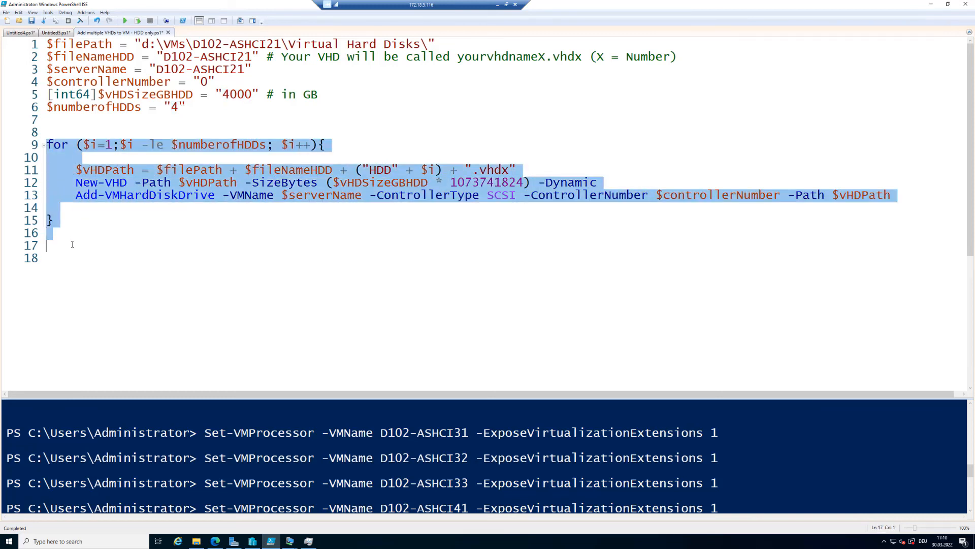
Run the script to create and attach four 4000 GB dynamic VHDs to D102-ASHCI21.
left_click(213, 198)
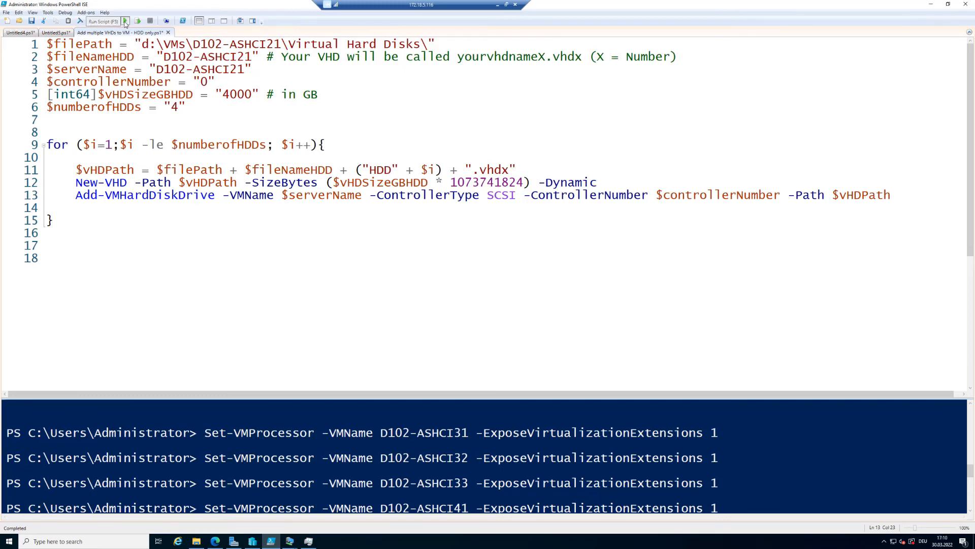
left_click(125, 21)
left_click(522, 280)
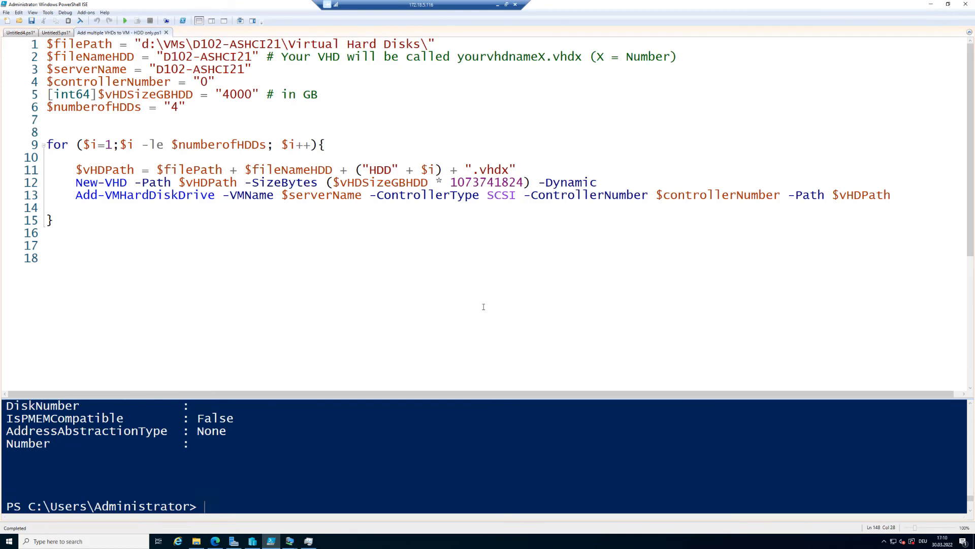
Check the D102-ASHCI21 VM settings for the newly attached hard drives, then close them.
left_click(252, 541)
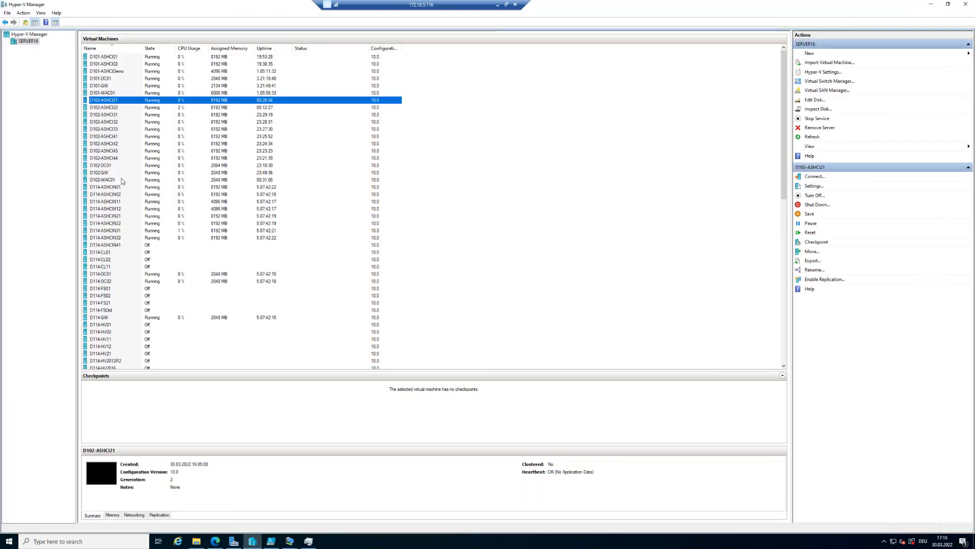
right_click(128, 105)
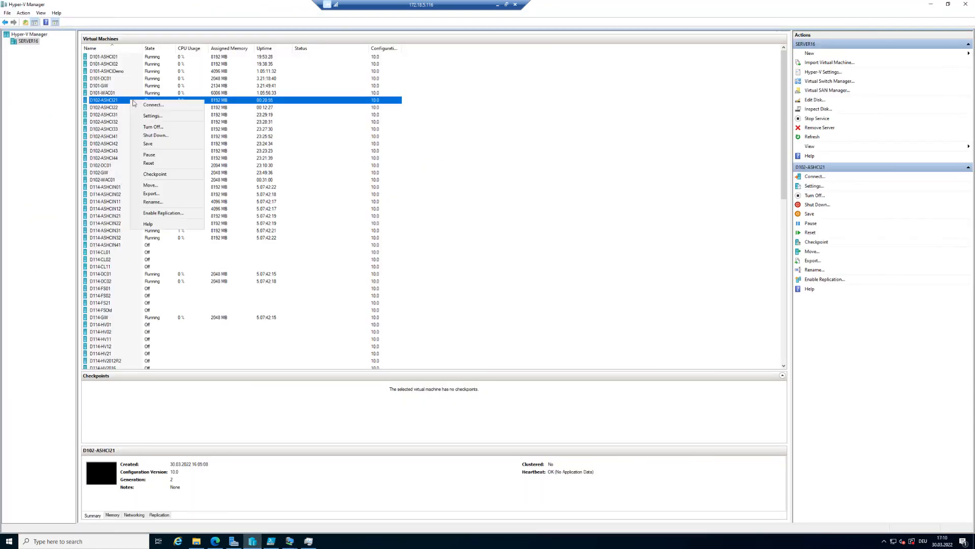
left_click(157, 116)
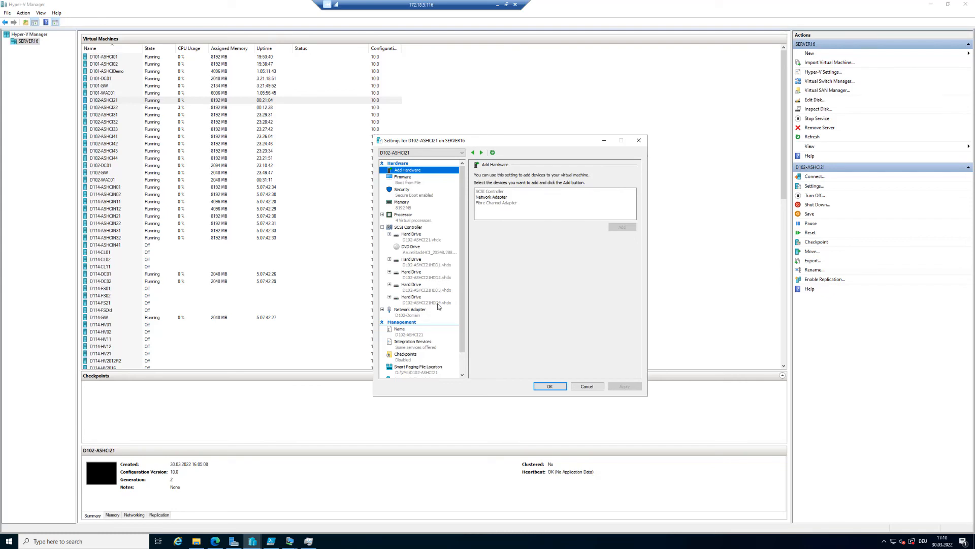
left_click(585, 387)
Change the script's file path, file name and server name to D102-ASHCI22 and run it.
left_click(271, 540)
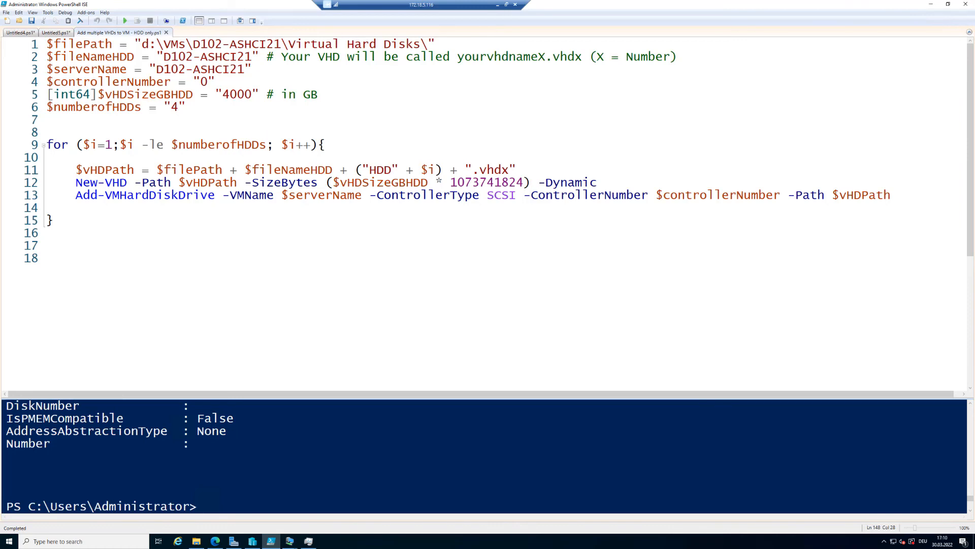
left_click(282, 44)
key("shift+Left")
type("2")
left_click(254, 56)
key("shift+Left")
type("2")
left_click(246, 69)
key("shift+Left")
type("2")
left_click(125, 21)
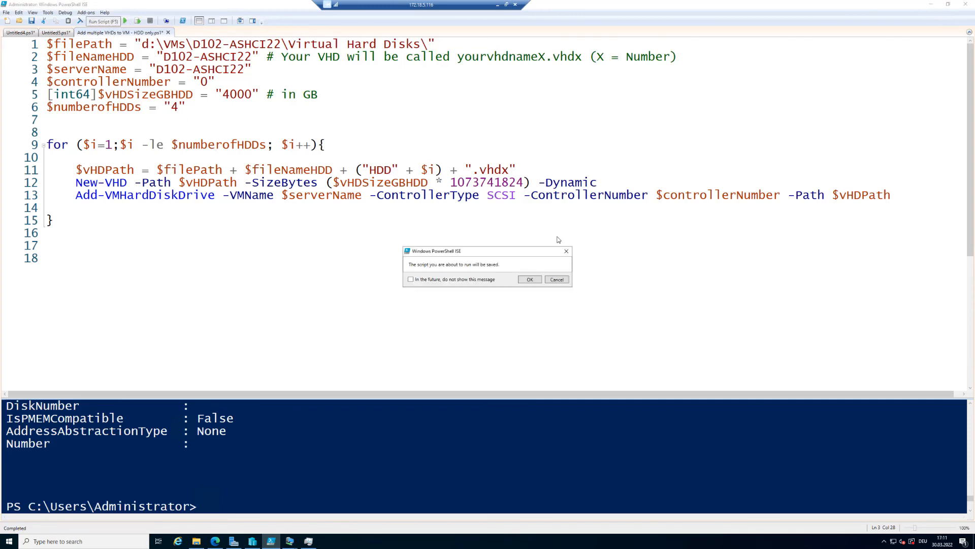
left_click(531, 280)
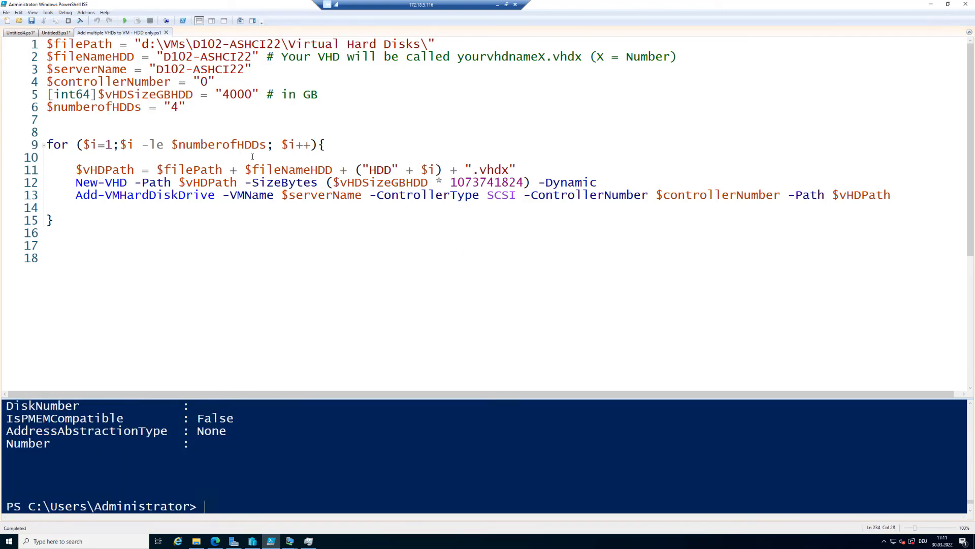
Open the VM settings, switch to D102-ASHCI21 and add a network adapter connected to the D102-SMB virtual switch.
left_click(253, 541)
left_click(120, 107)
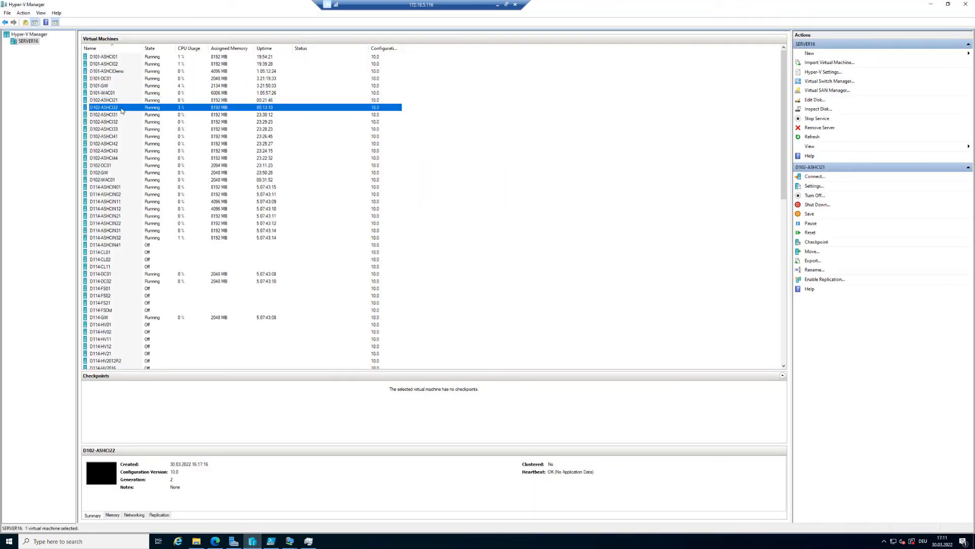
right_click(121, 107)
left_click(150, 123)
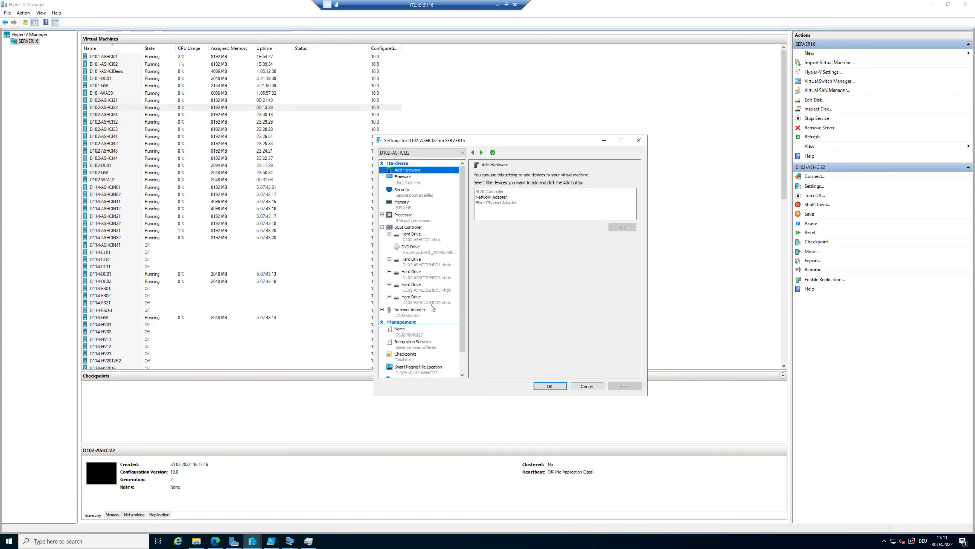
left_click(474, 152)
left_click(502, 197)
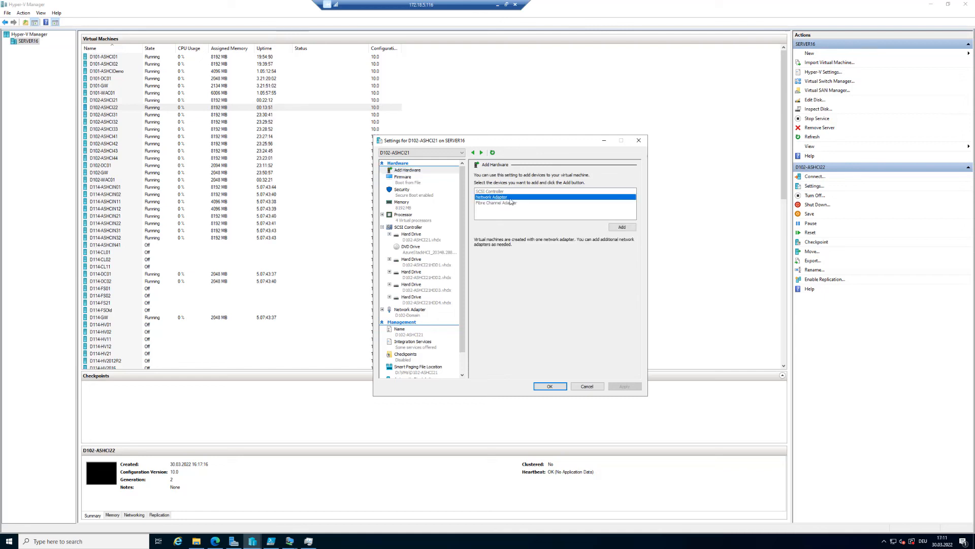
left_click(622, 227)
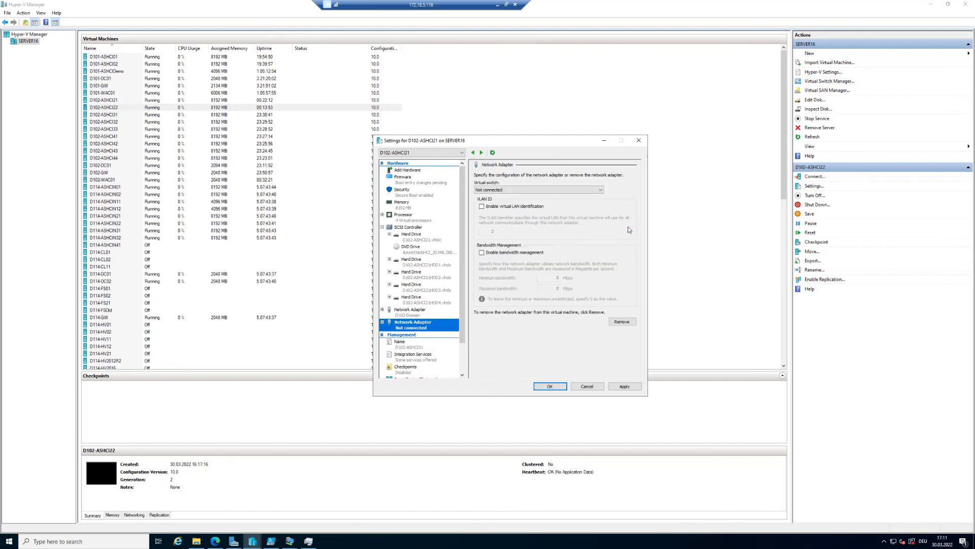
left_click(594, 189)
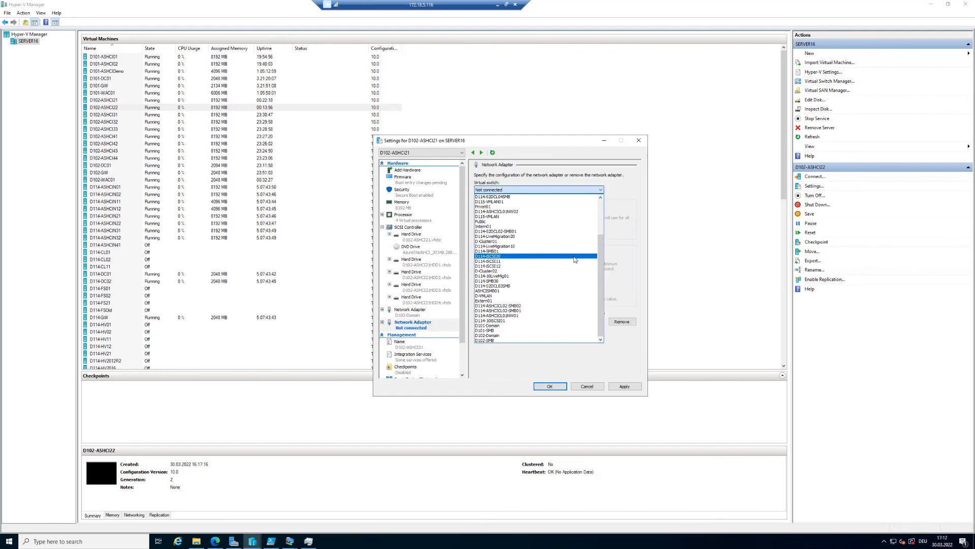
left_click(507, 340)
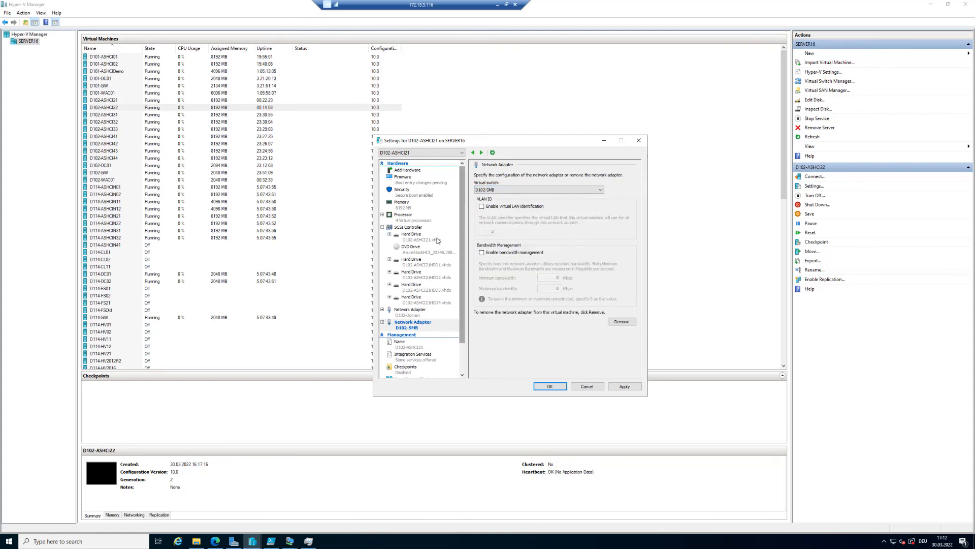
Add a second network adapter to D102-ASHCI21 and connect it to the D102-SMB virtual switch.
left_click(423, 170)
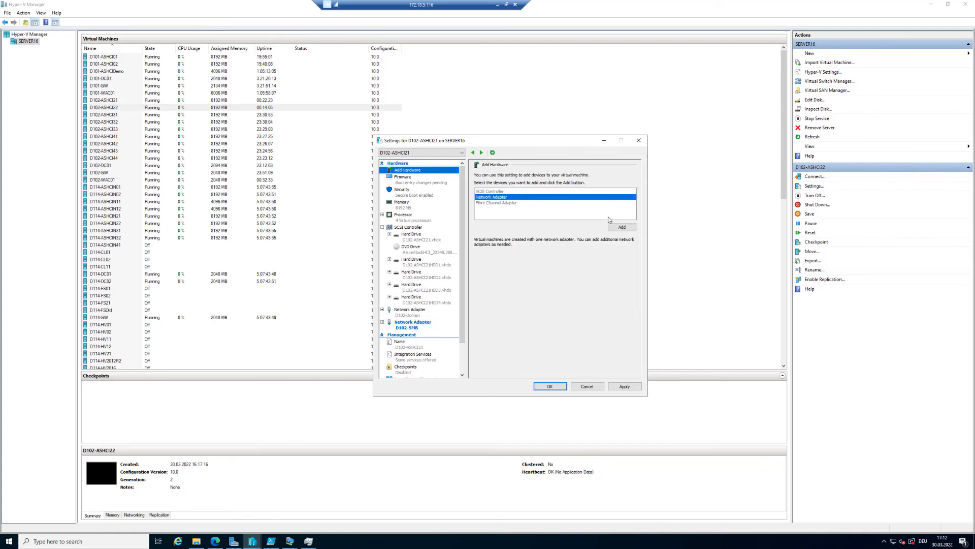
left_click(629, 227)
left_click(542, 191)
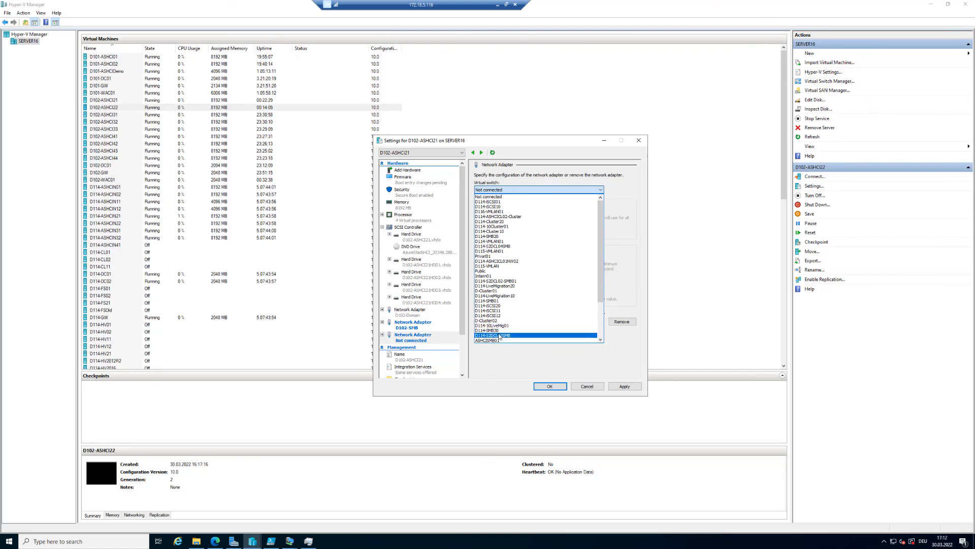
scroll(509, 336, "down", 4)
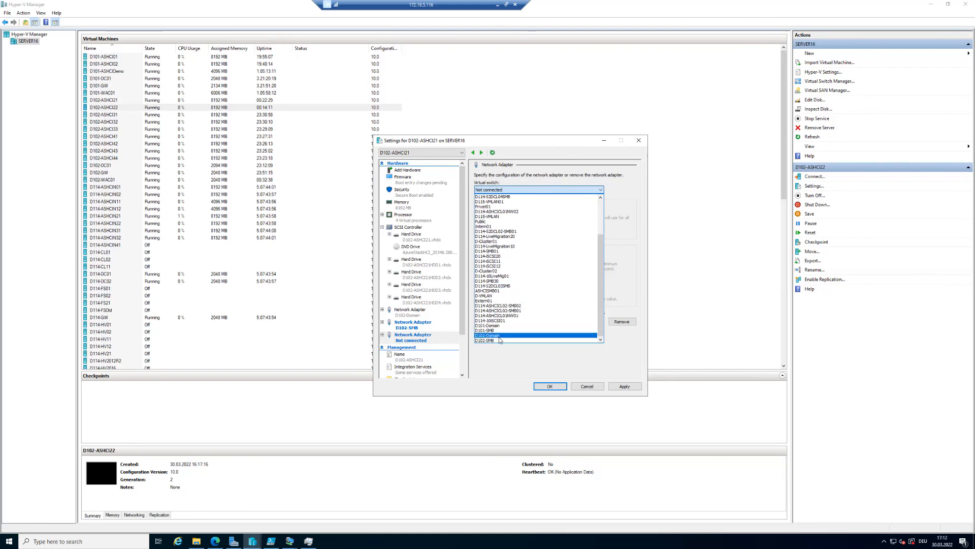
left_click(499, 341)
left_click(584, 546)
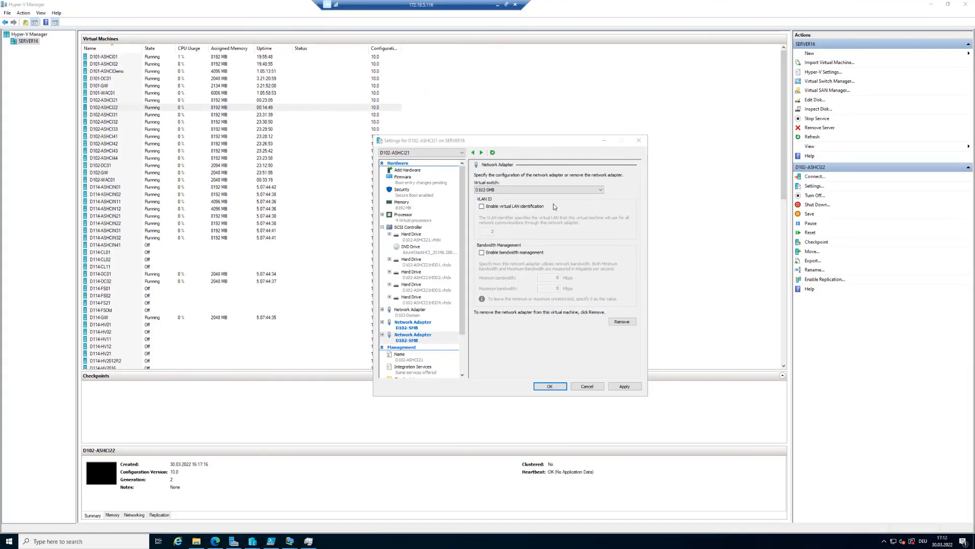
Add a third network adapter to D102-ASHCI21 connected to the D102-Domain switch and apply the changes.
left_click(415, 172)
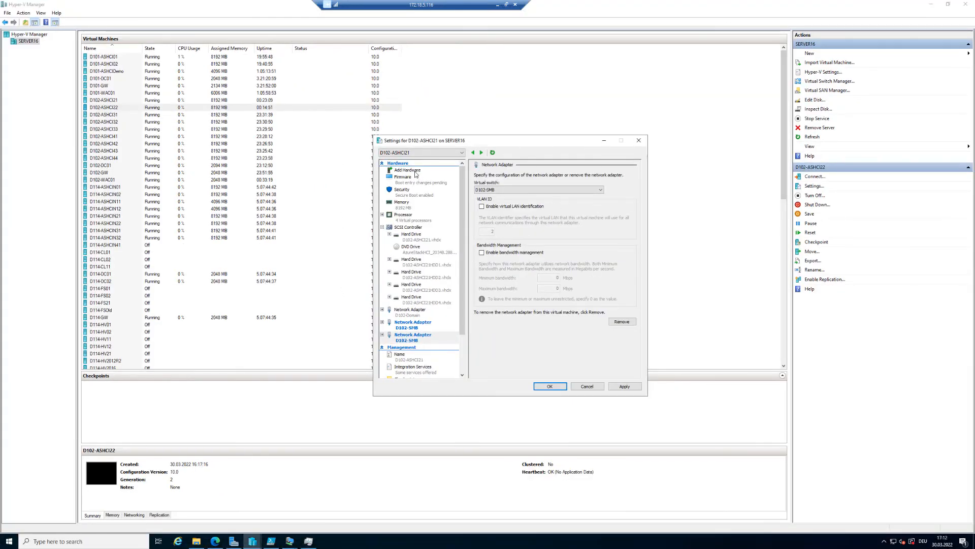
left_click(515, 203)
left_click(621, 226)
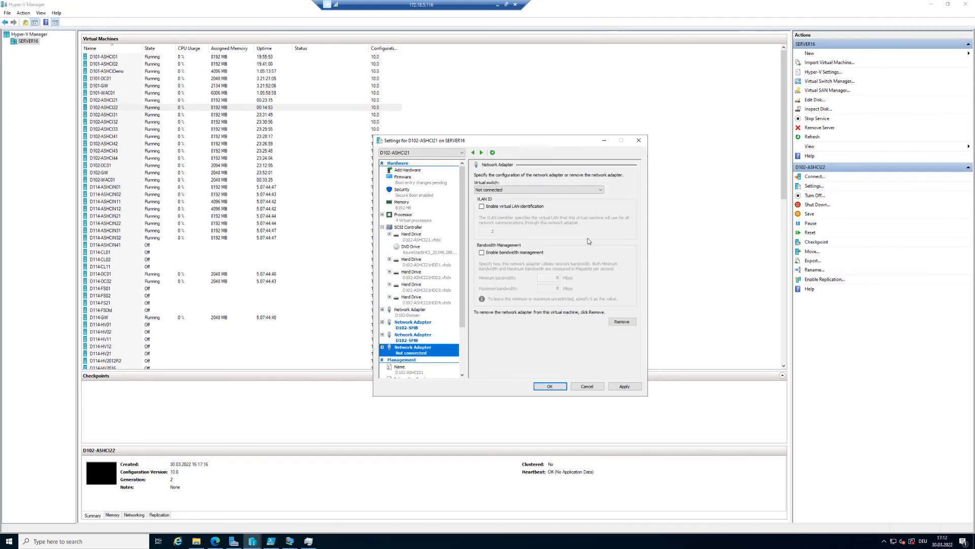
left_click(505, 190)
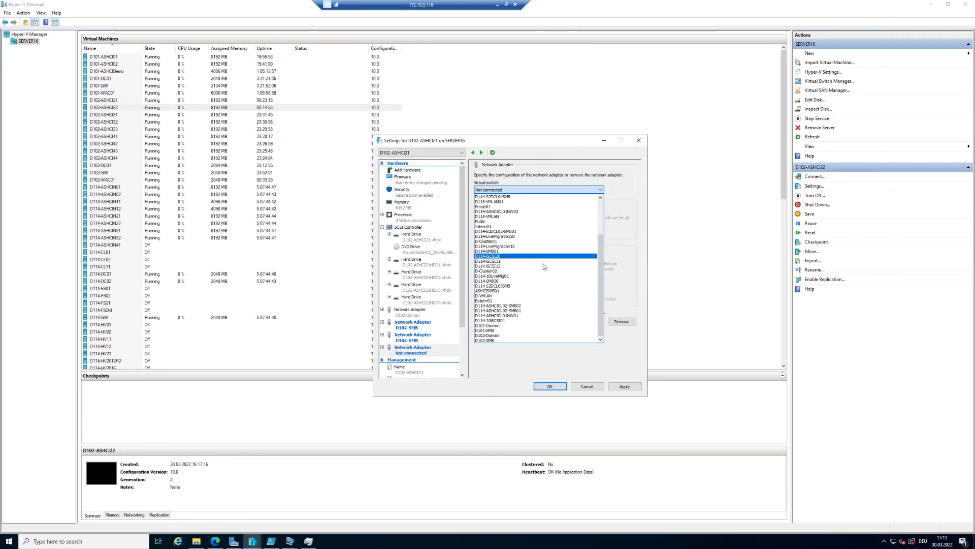
left_click(507, 335)
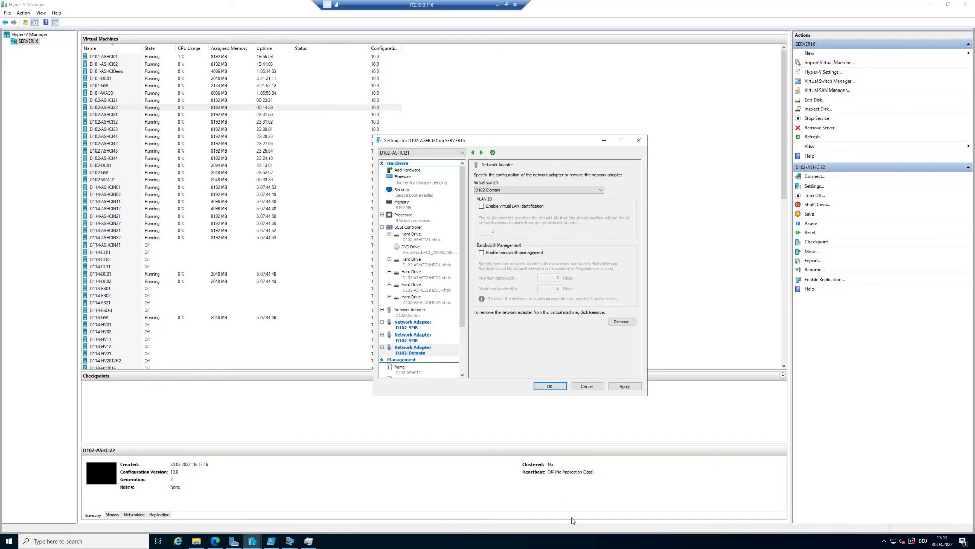
left_click(578, 544)
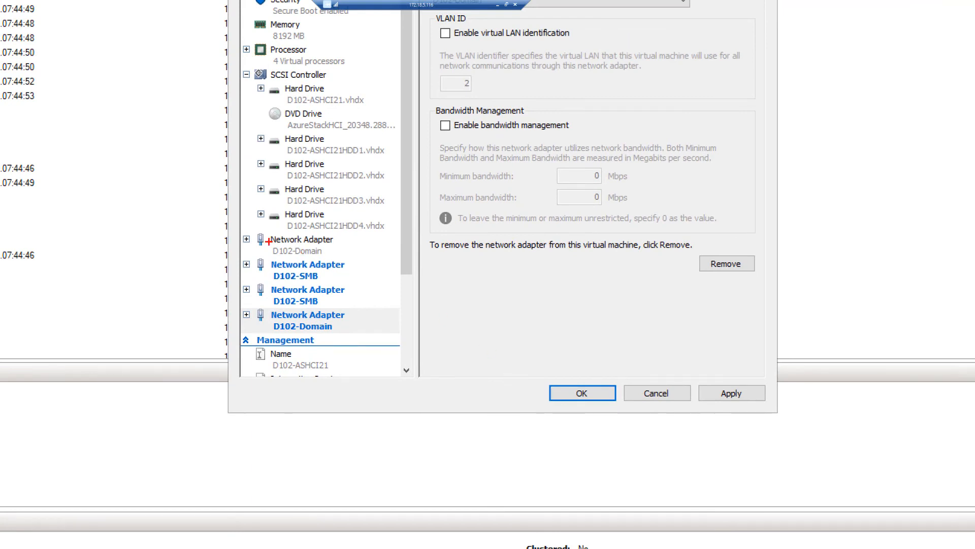
mouse_move(235, 224)
left_mouse_down()
mouse_move(273, 247)
mouse_move(350, 259)
left_mouse_up()
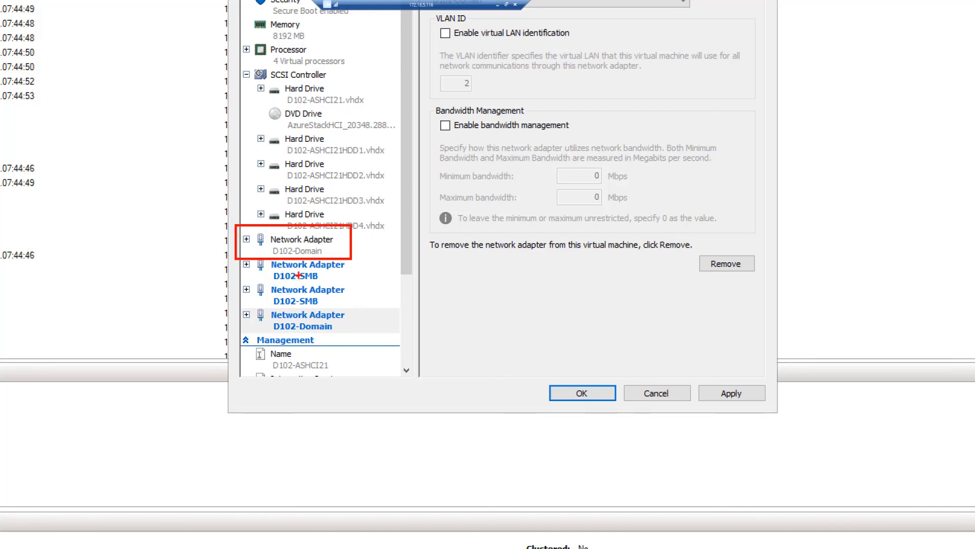
left_click_drag(235, 256, 374, 306)
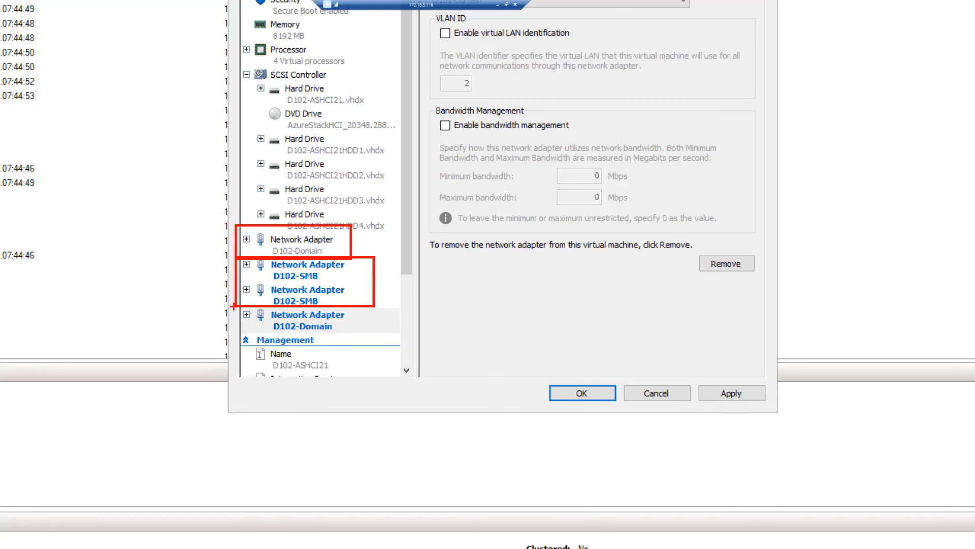
mouse_move(233, 307)
left_mouse_down()
mouse_move(323, 332)
mouse_move(374, 333)
left_mouse_up()
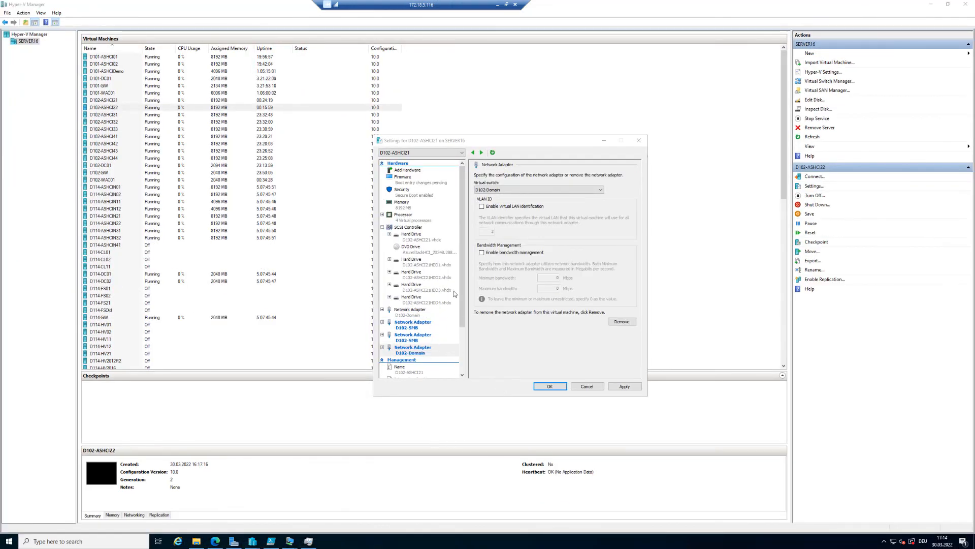
left_click(631, 386)
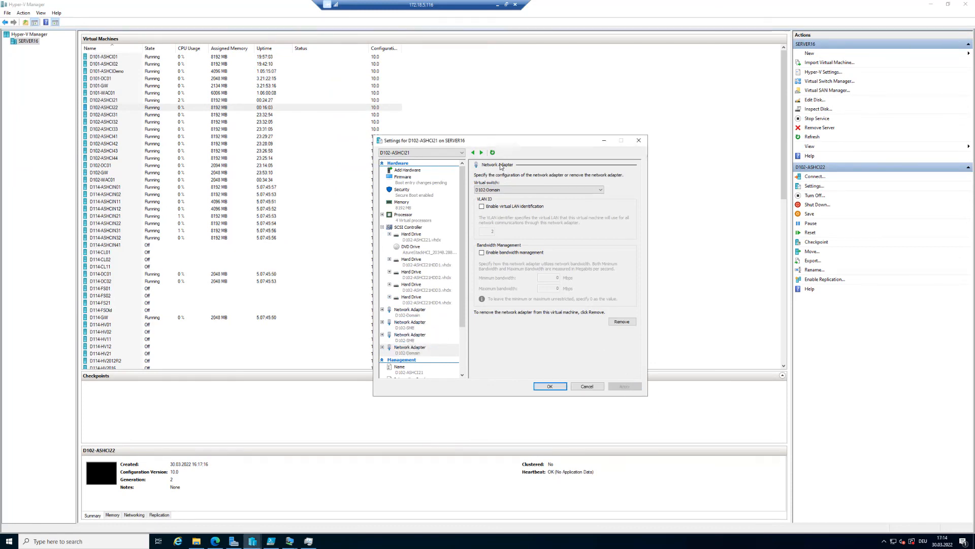
Switch the settings to D102-ASHCI22 and add a network adapter connected to the D102-SMB switch.
left_click(482, 153)
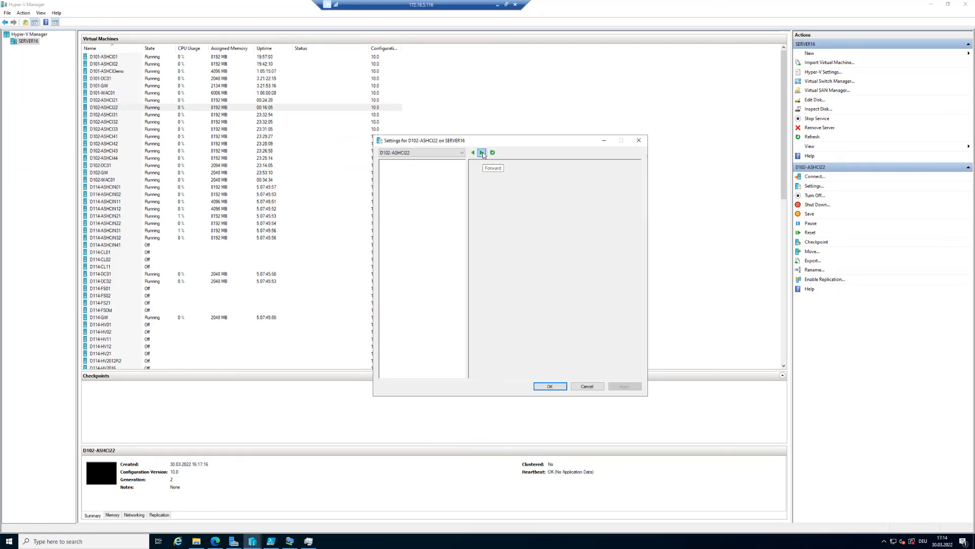
left_click(504, 197)
left_click(628, 231)
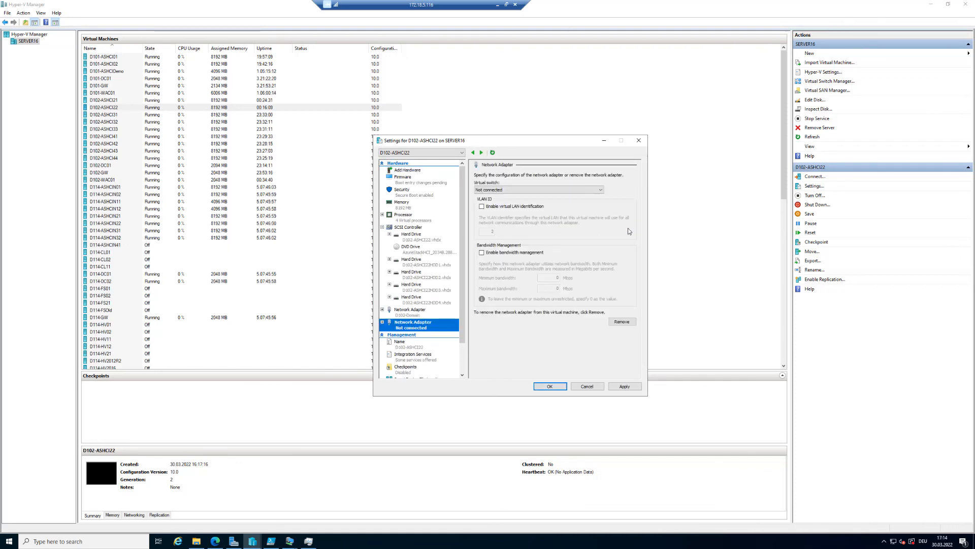
left_click(570, 189)
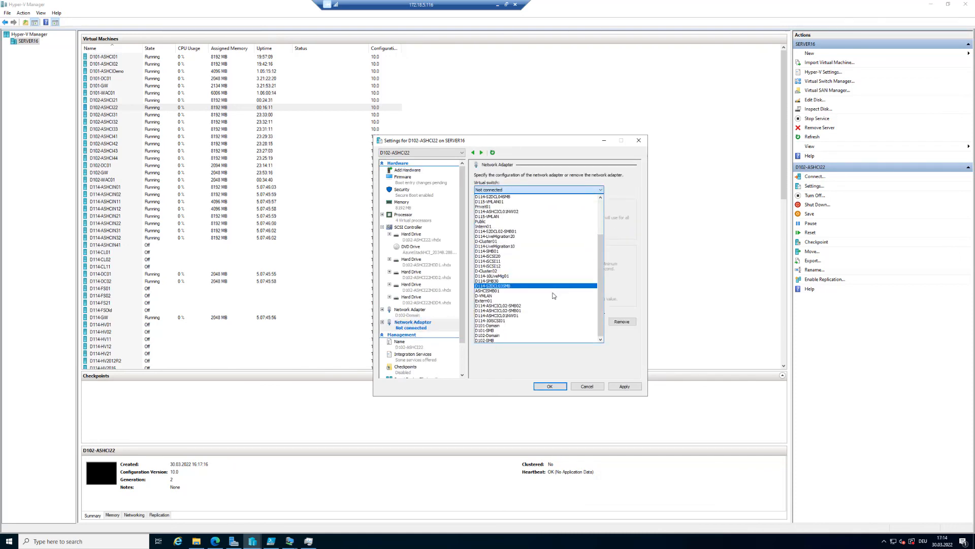
left_click(506, 339)
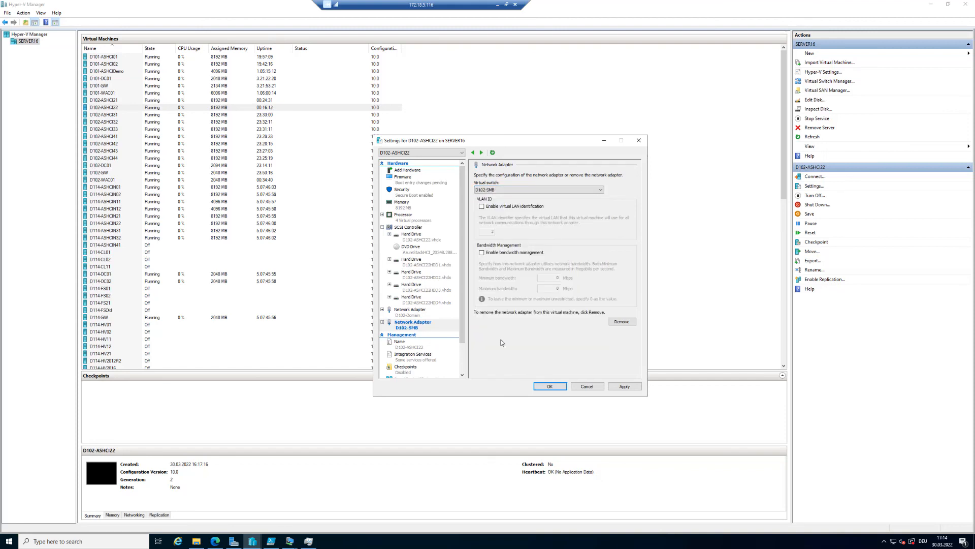
Add a second network adapter to D102-ASHCI22 connected to the D102-SMB switch.
left_click(436, 172)
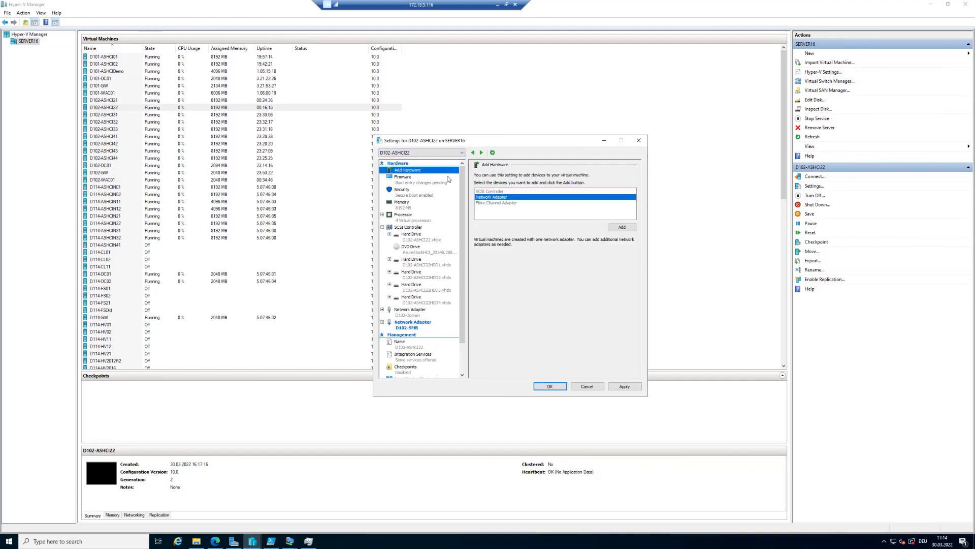
left_click(629, 232)
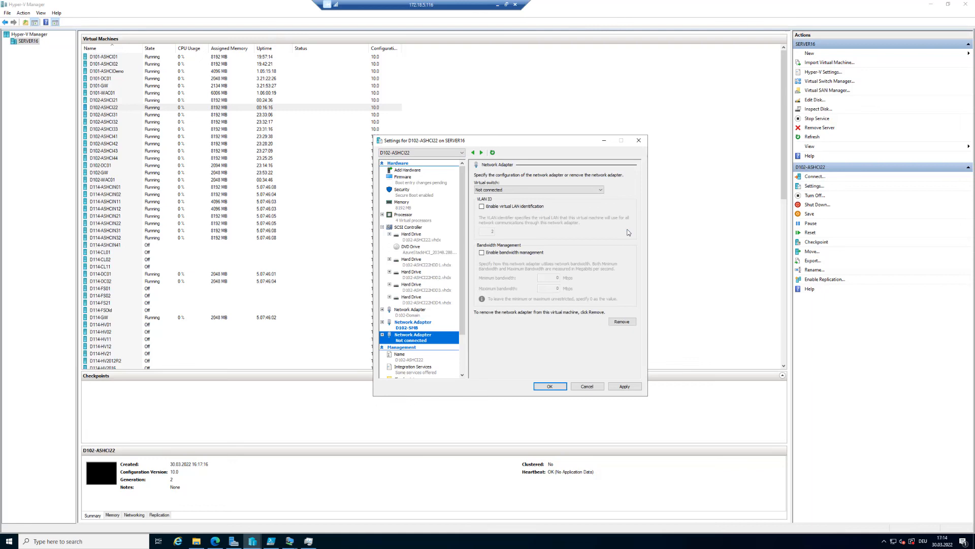
left_click(562, 191)
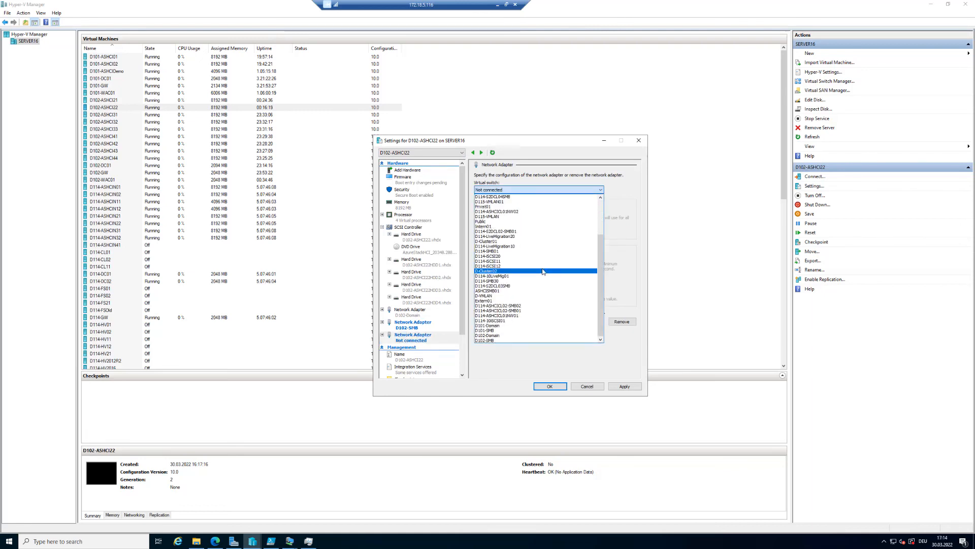
left_click(520, 340)
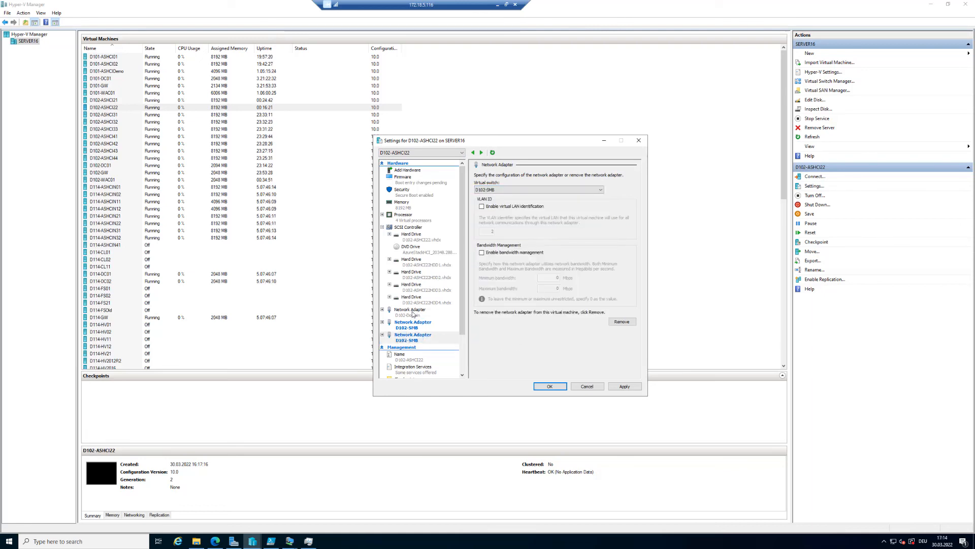
Add a third network adapter to D102-ASHCI22 connected to D102-Domain and save the settings.
left_click(418, 173)
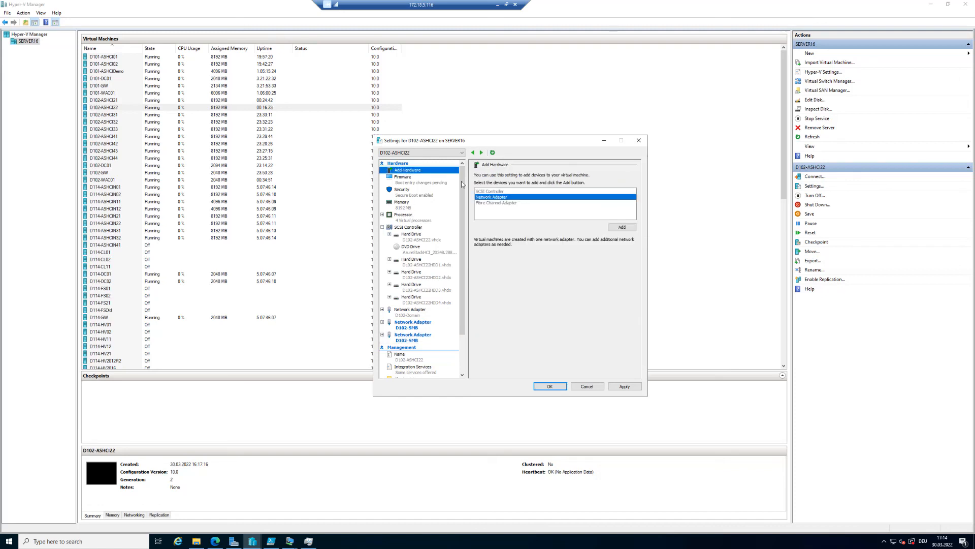
left_click(629, 229)
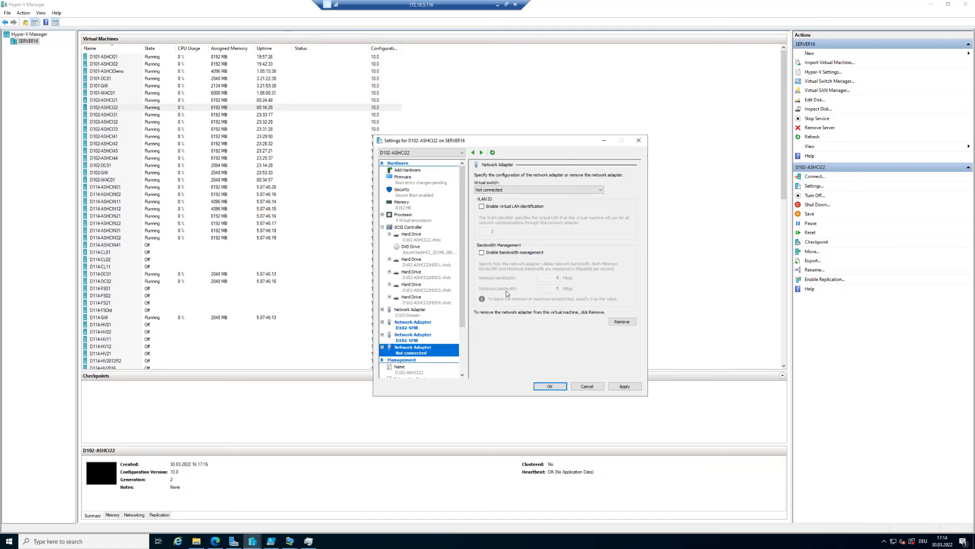
left_click(525, 189)
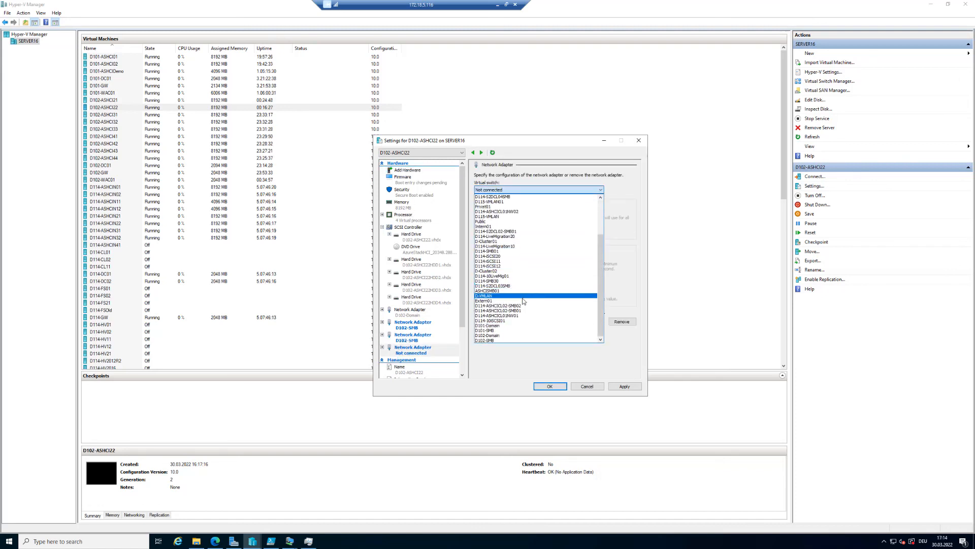
left_click(506, 337)
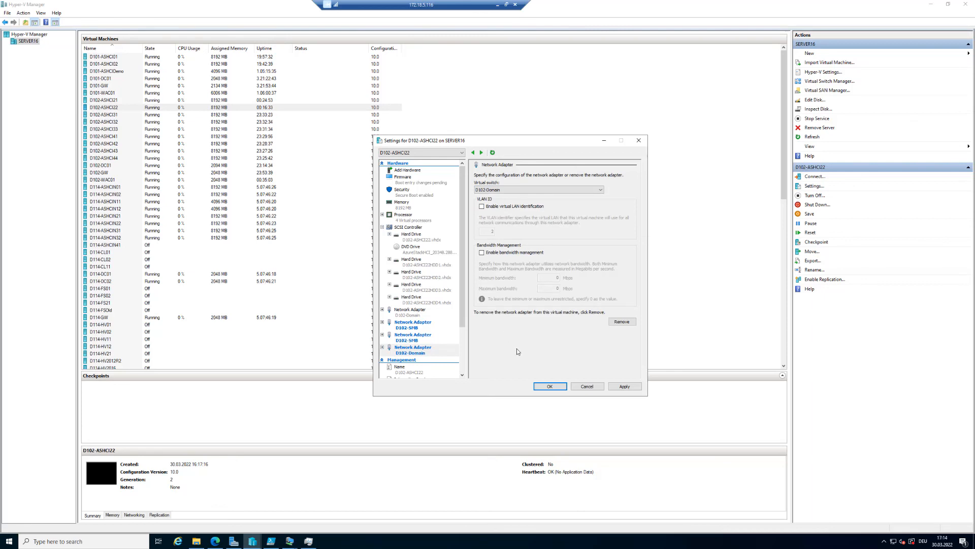
left_click(551, 387)
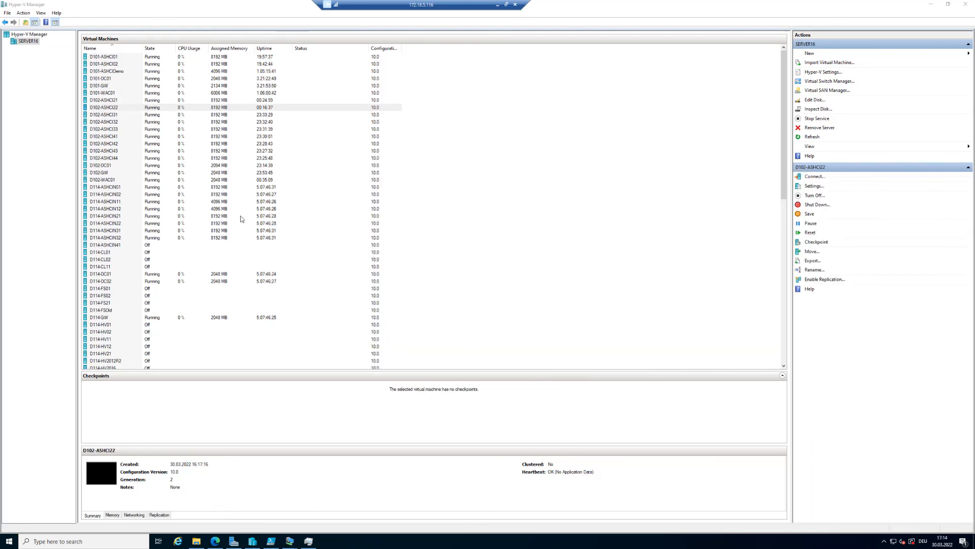